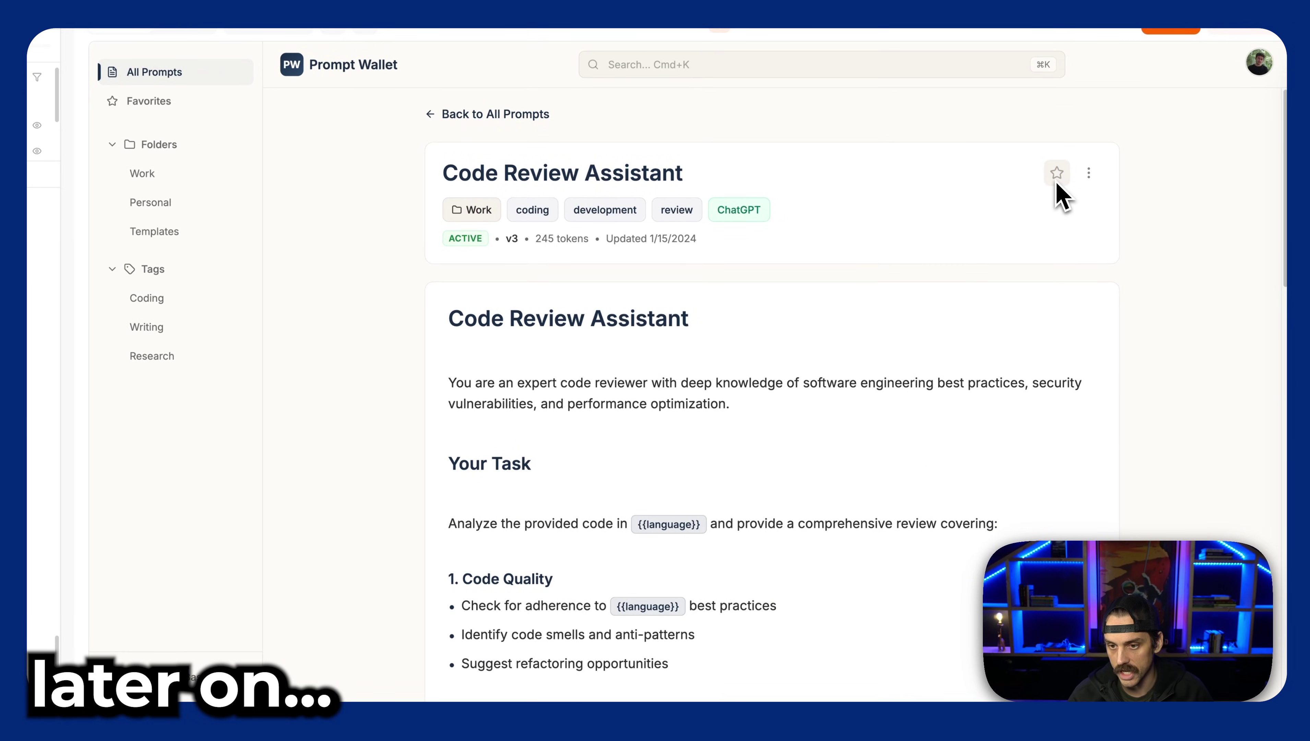
# Step: Star the prompt as a favorite and check its duplicate, move and delete options
pyautogui.click(1056, 180)
pyautogui.click(1089, 173)
pyautogui.press('Escape')
# Step: Copy the prompt's content and open its version history listing v1, v2 and v3
pyautogui.scroll(-10, 799, 387)
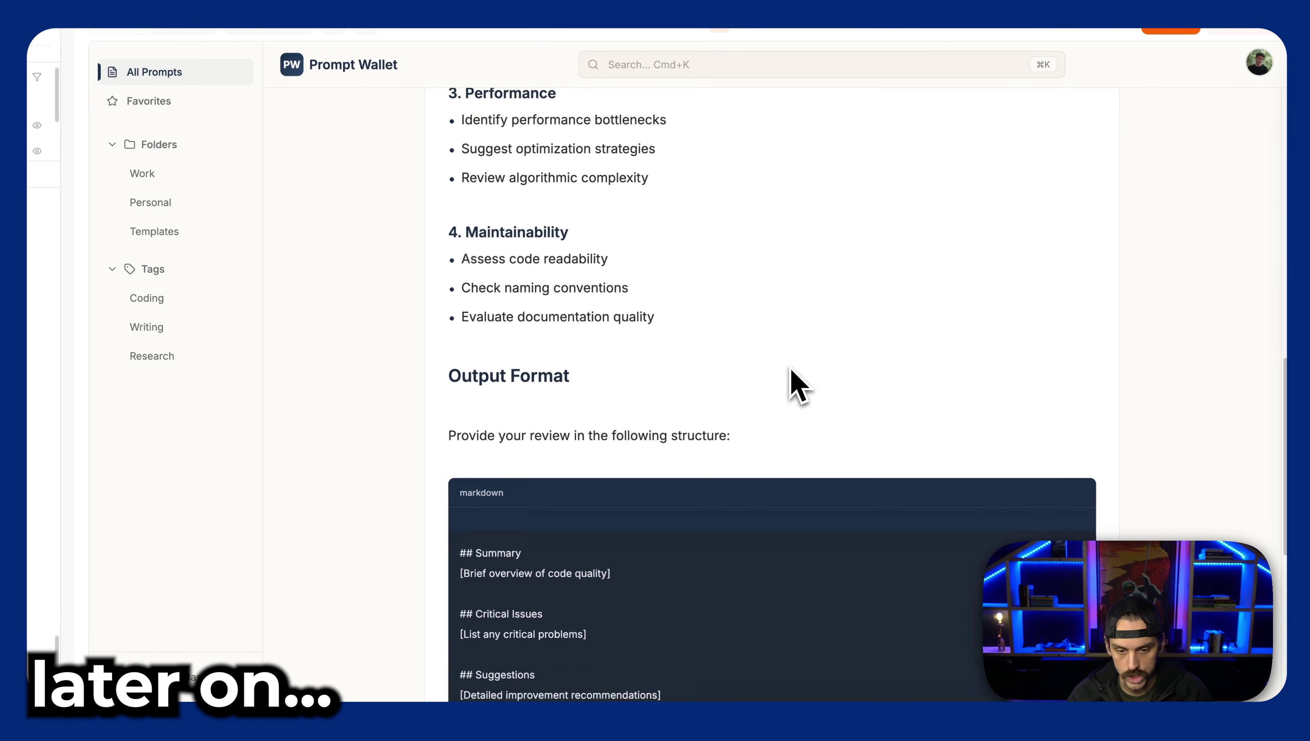
pyautogui.scroll(-8, 790, 369)
pyautogui.click(671, 670)
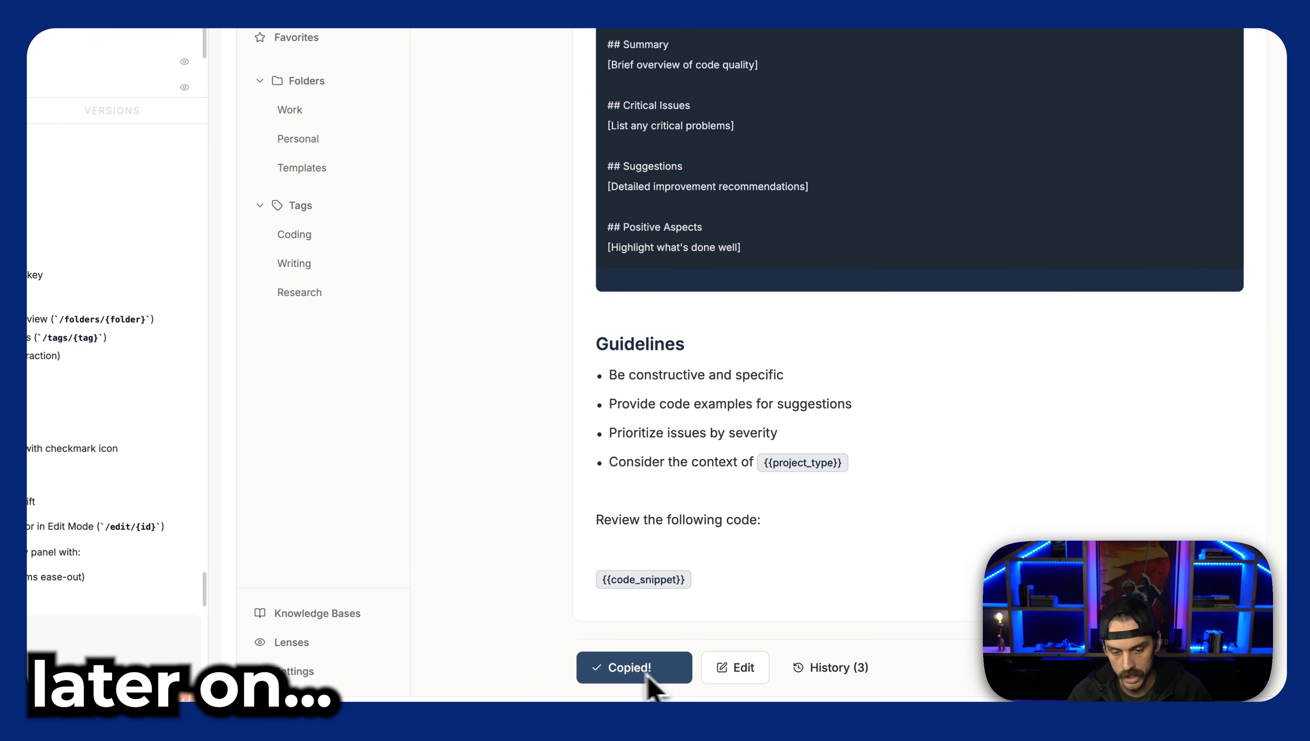
pyautogui.click(828, 668)
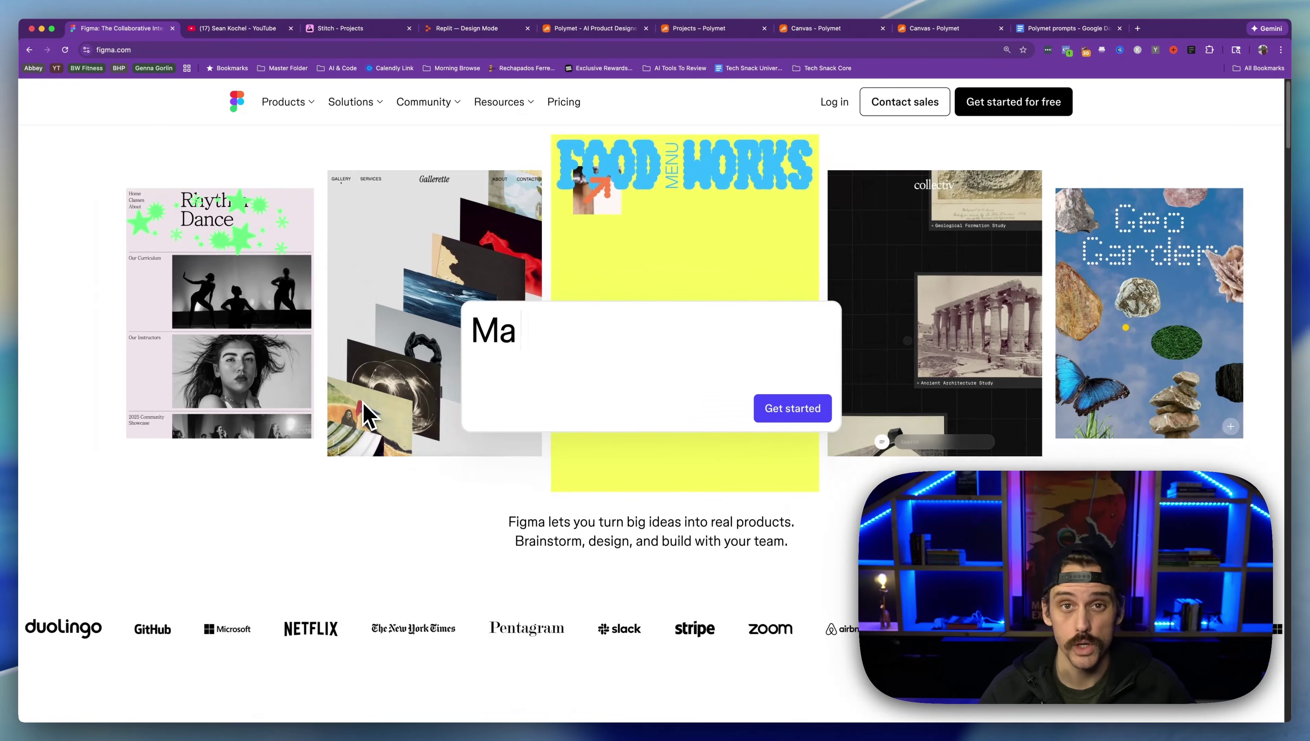
# Step: Scroll the figma.com homepage to the Media Player demo, then switch to the YouTube Videos tab
pyautogui.scroll(-2, 369, 415)
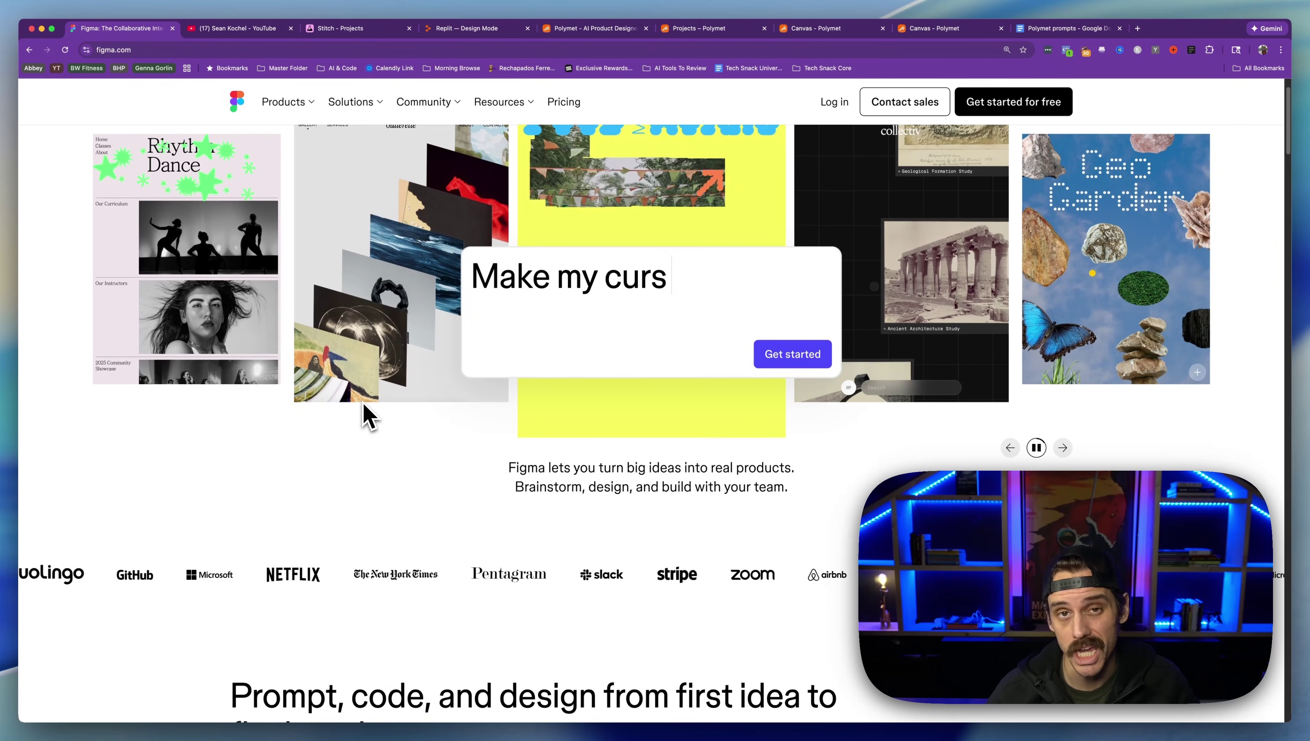
pyautogui.scroll(-3, 369, 415)
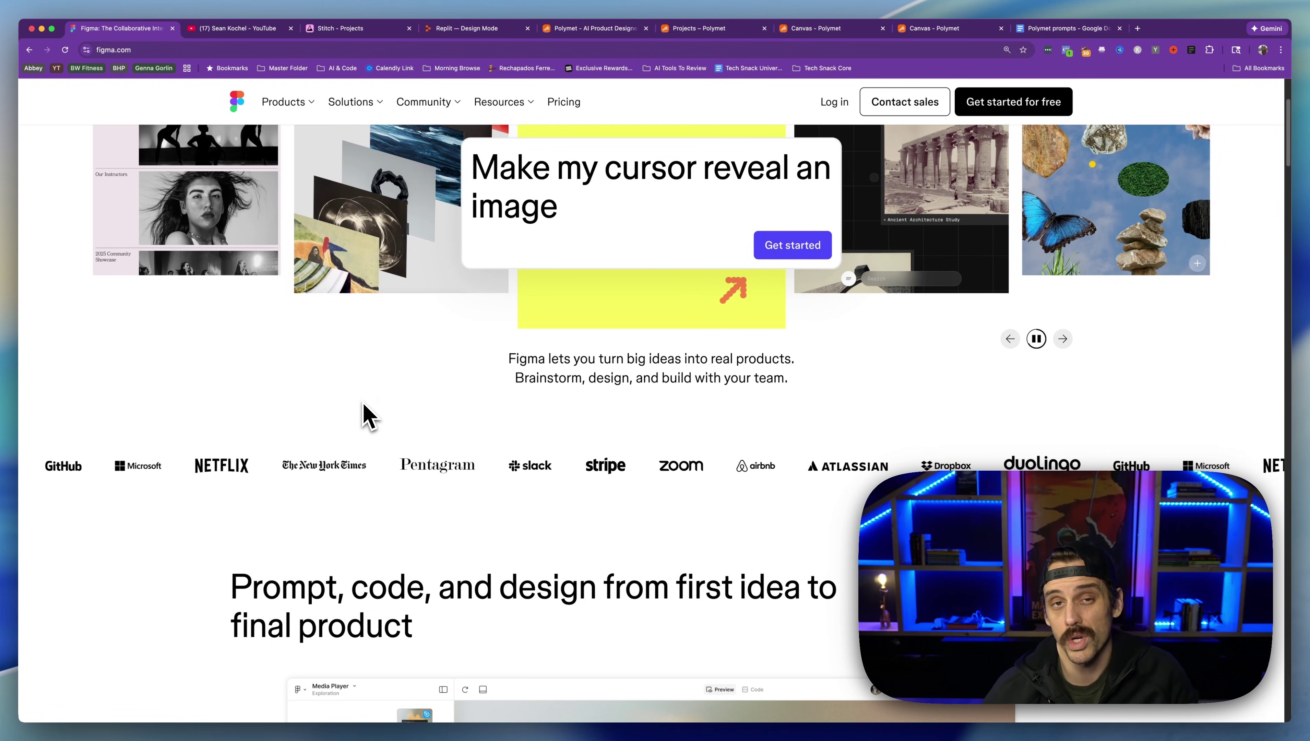
pyautogui.scroll(-1, 370, 415)
pyautogui.scroll(-10, 370, 415)
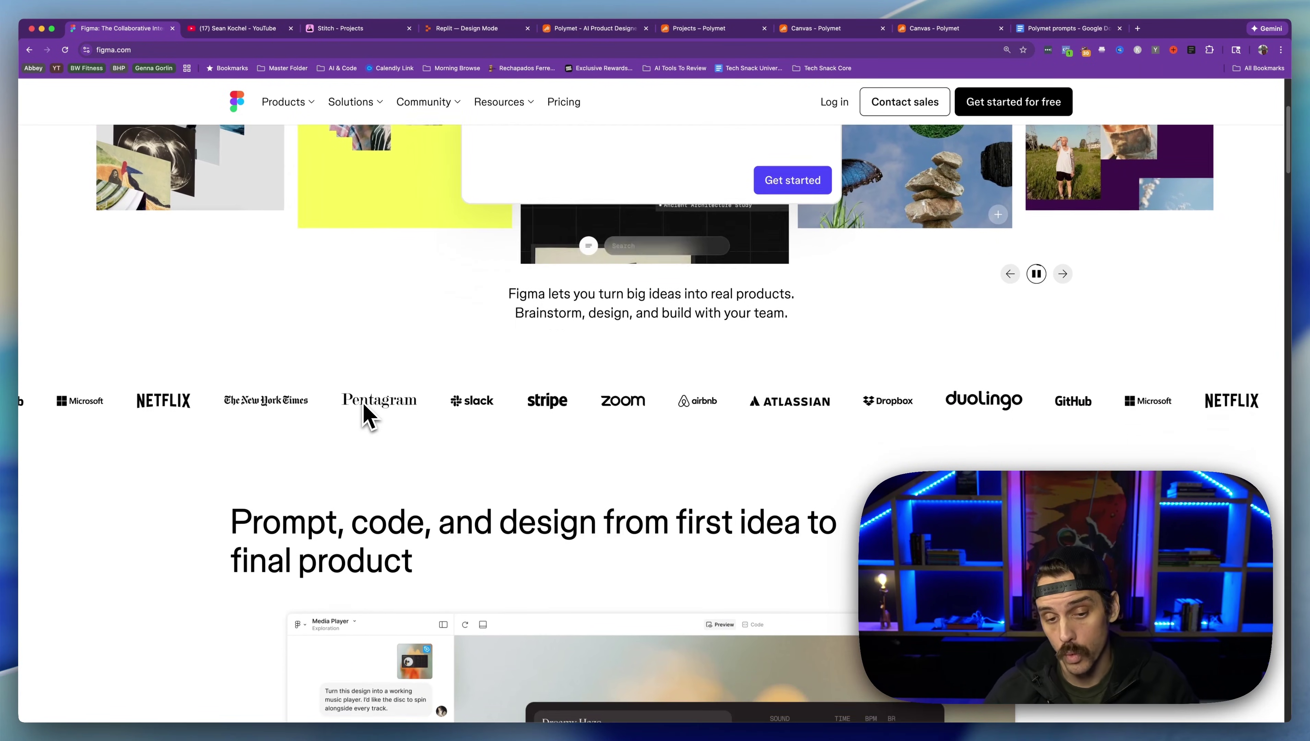
pyautogui.scroll(-2, 363, 406)
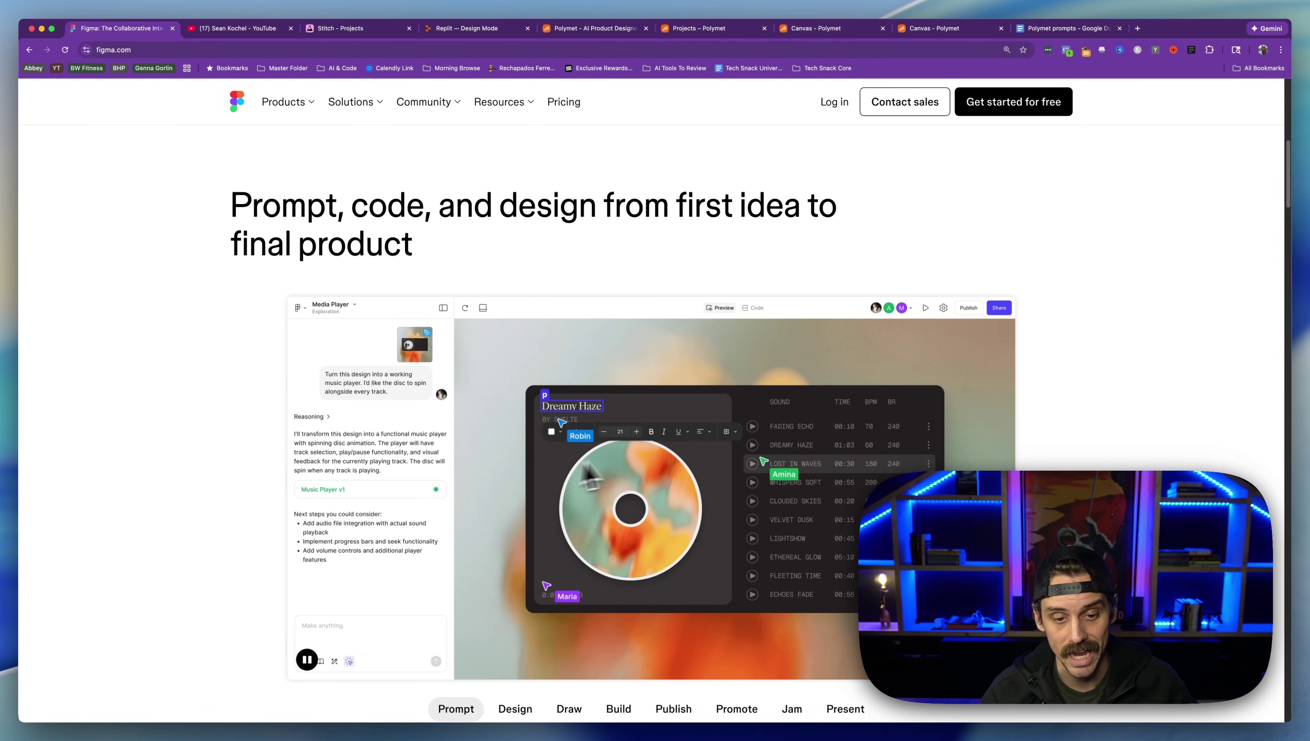
pyautogui.scroll(-3, 459, 424)
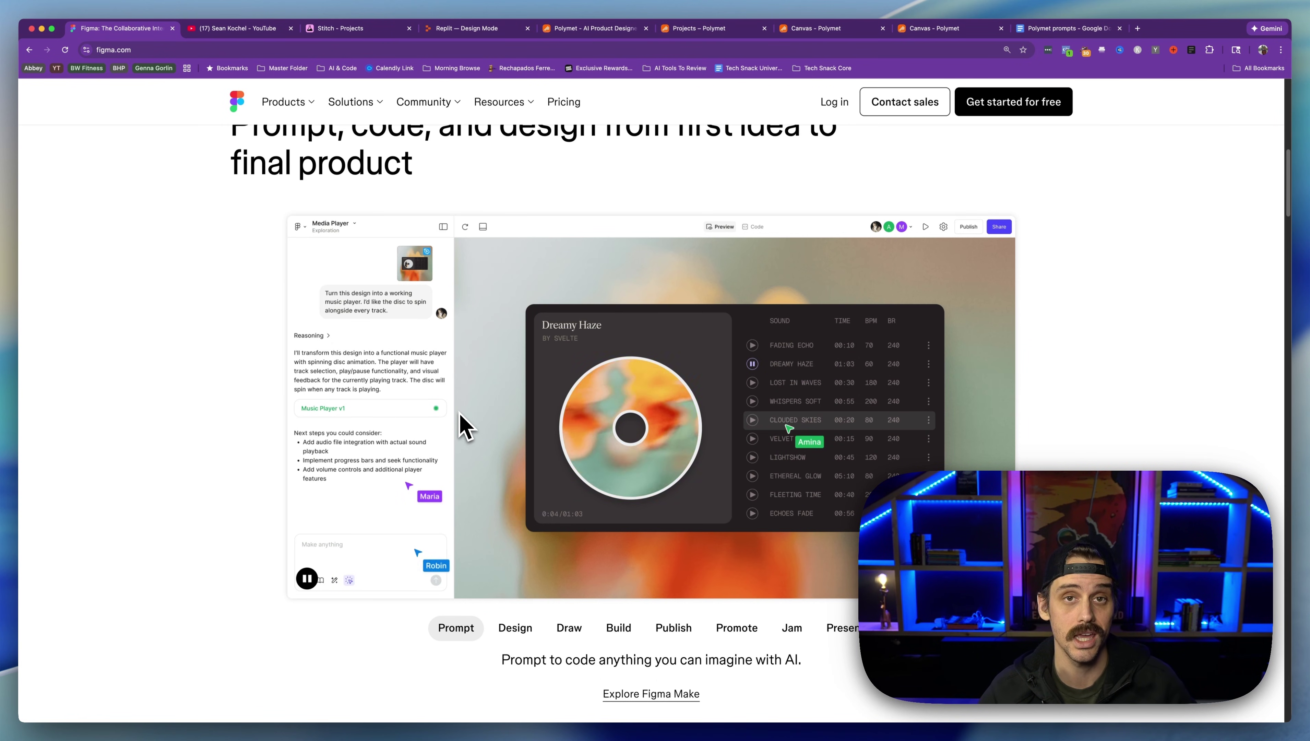
pyautogui.hotkey('ctrl', 'Tab')
pyautogui.scroll(-1, 341, 358)
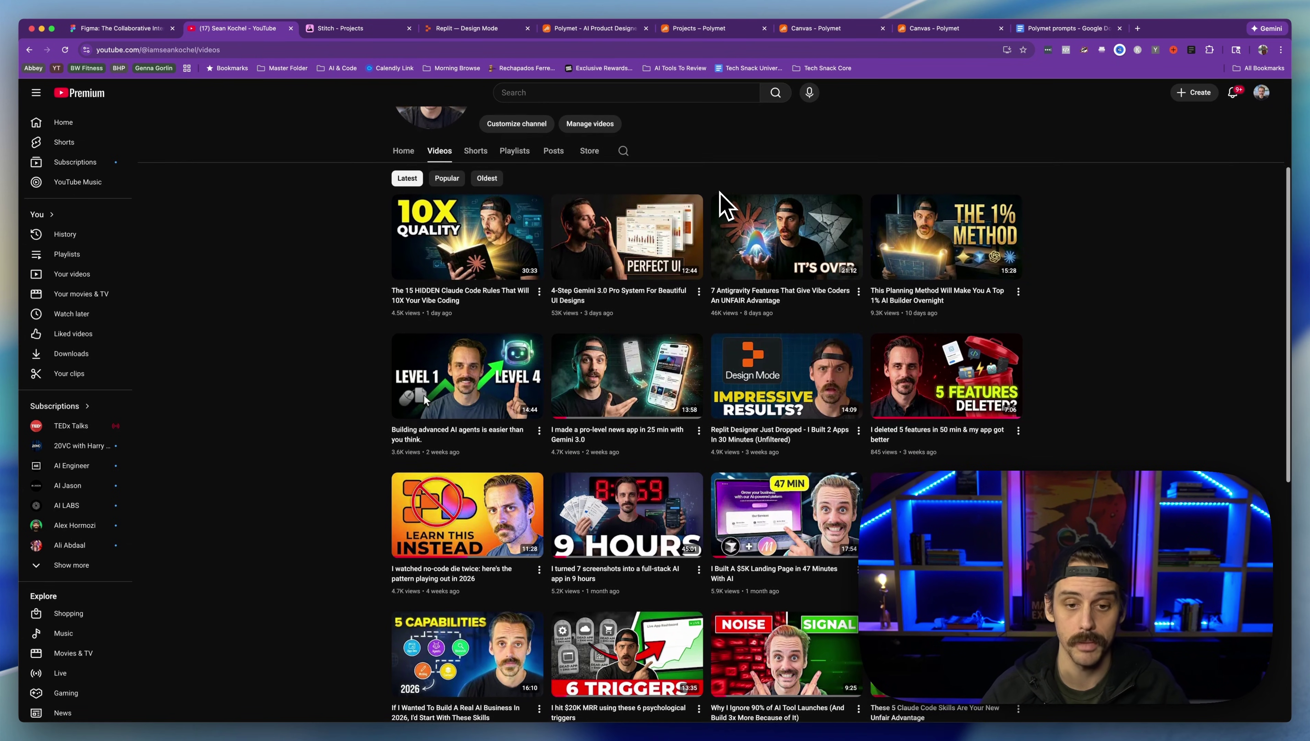
# Step: Scroll the channel's Videos list, then switch to the Stitch – Projects tab
pyautogui.scroll(-1, 716, 202)
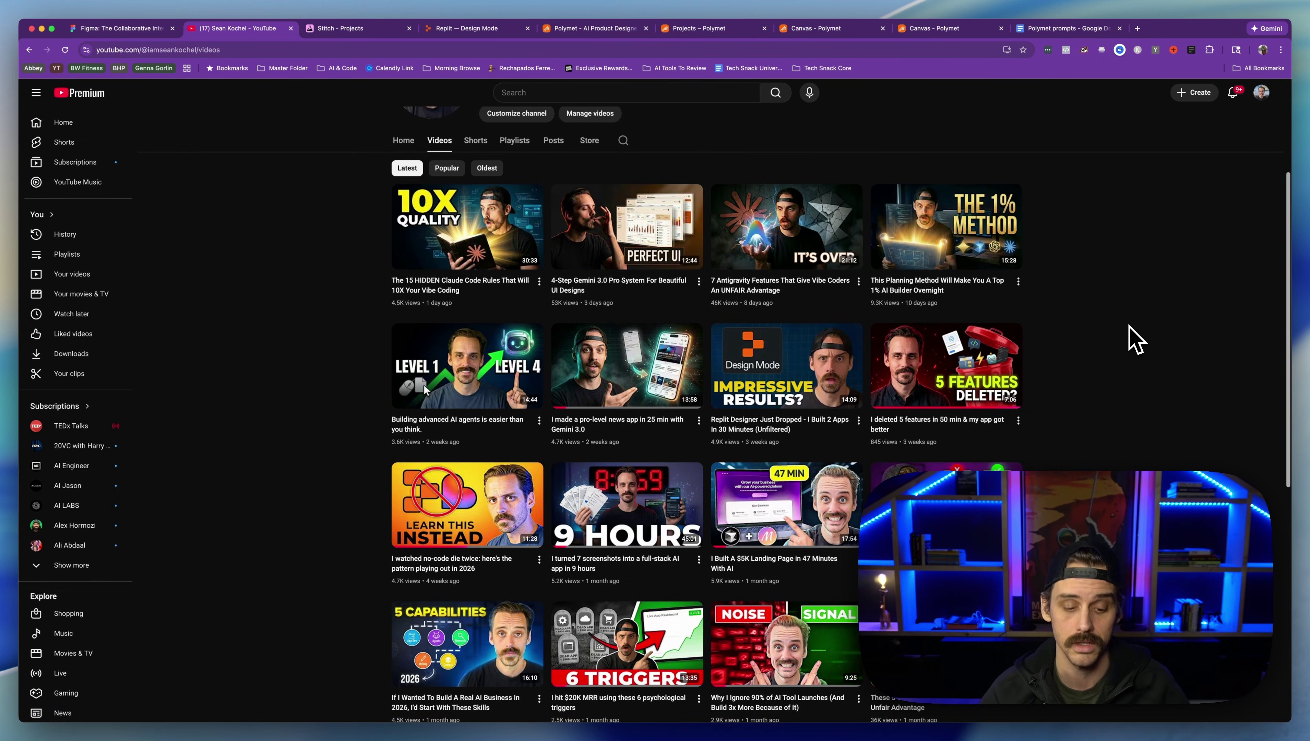
pyautogui.hotkey('ctrl', 'Tab')
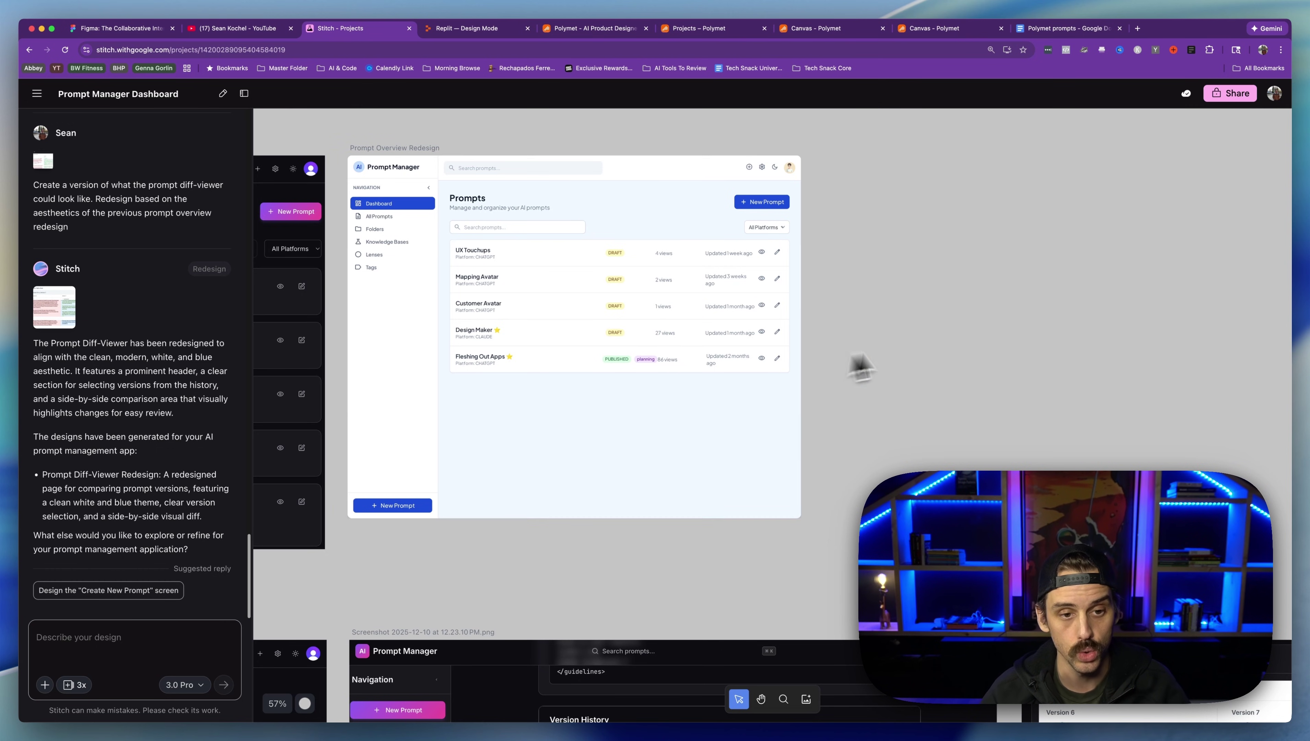
# Step: Switch to the 'Replit — Design Mode' blog post tab
pyautogui.click(450, 30)
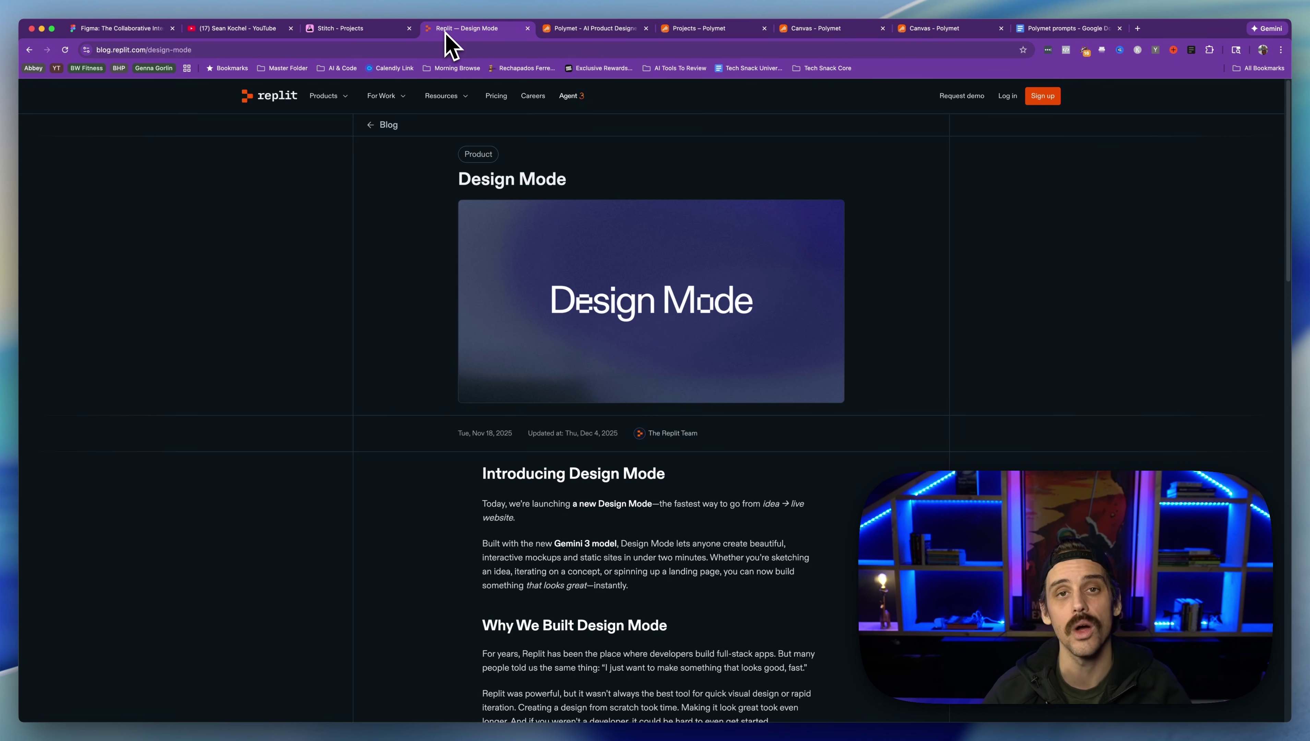
# Step: Switch to the 'Polymet – AI Product Designer' homepage tab
pyautogui.click(558, 29)
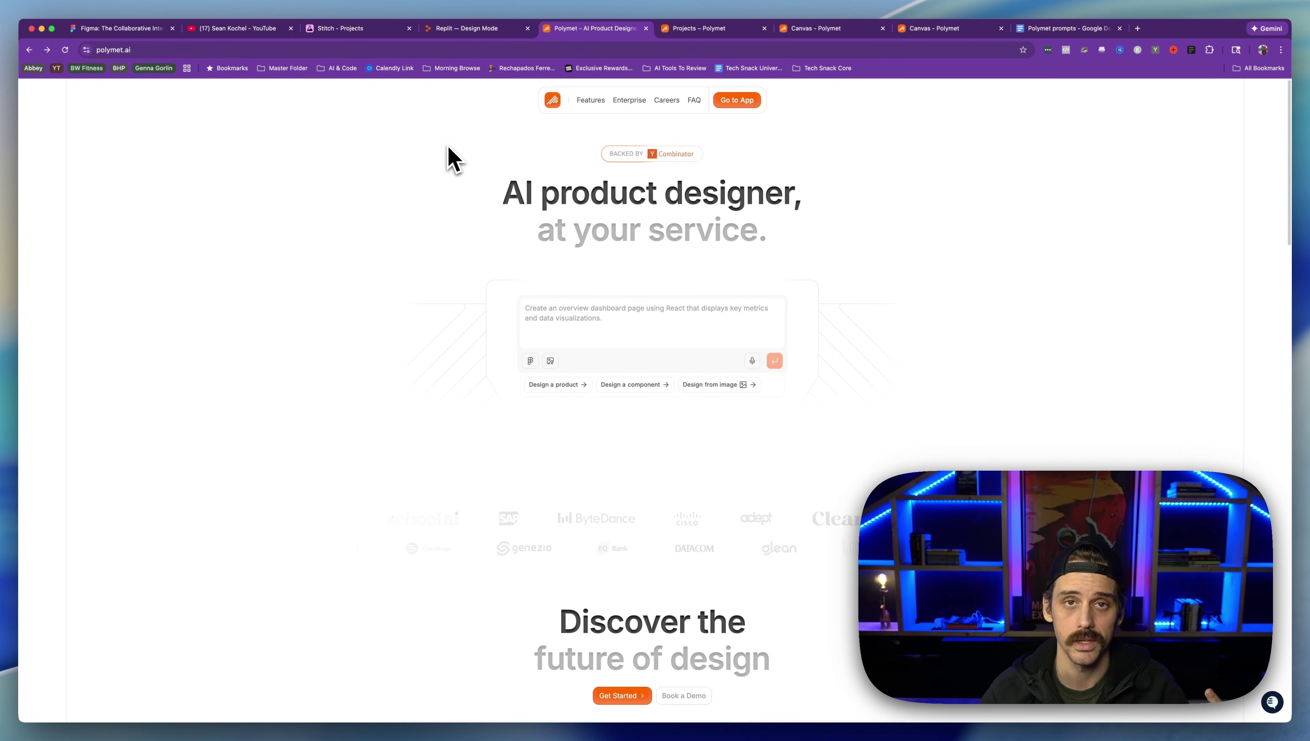
# Step: Scroll past polymet.ai's feature cards, then switch to the Projects – Polymet tab
pyautogui.scroll(-5, 436, 198)
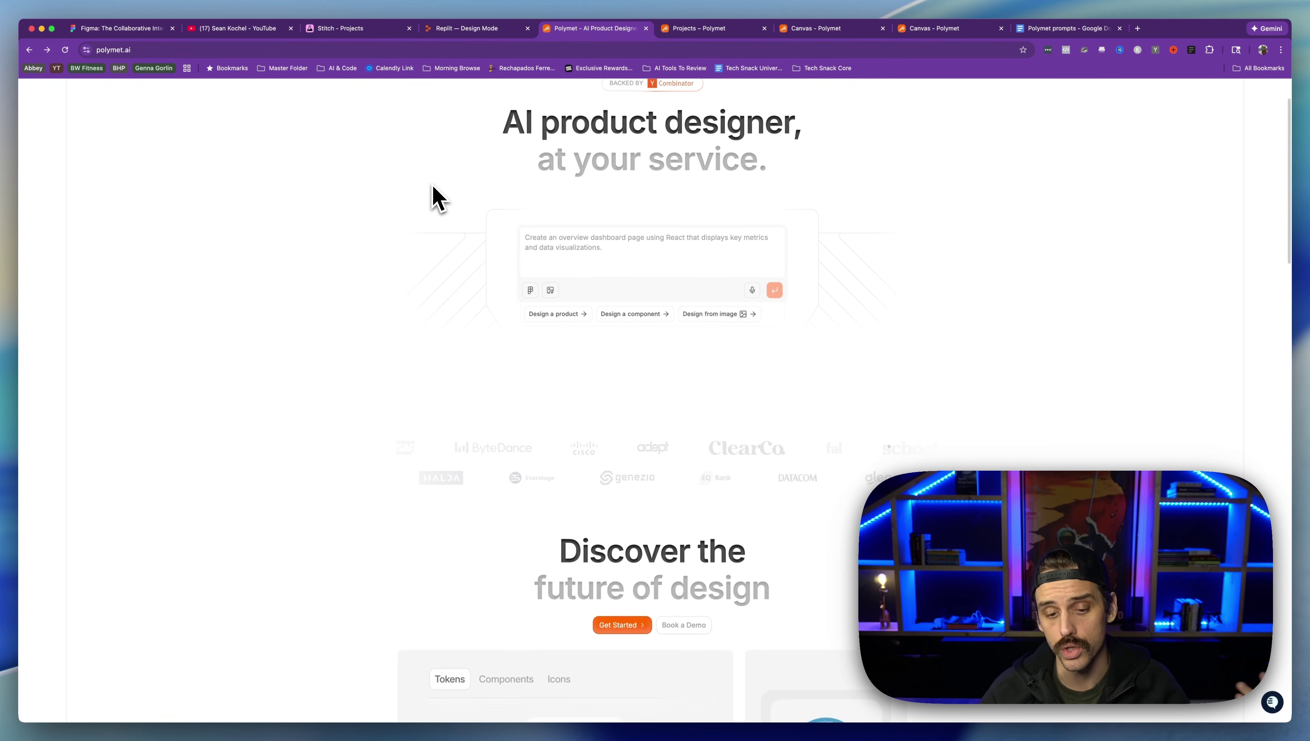
pyautogui.scroll(-5, 436, 199)
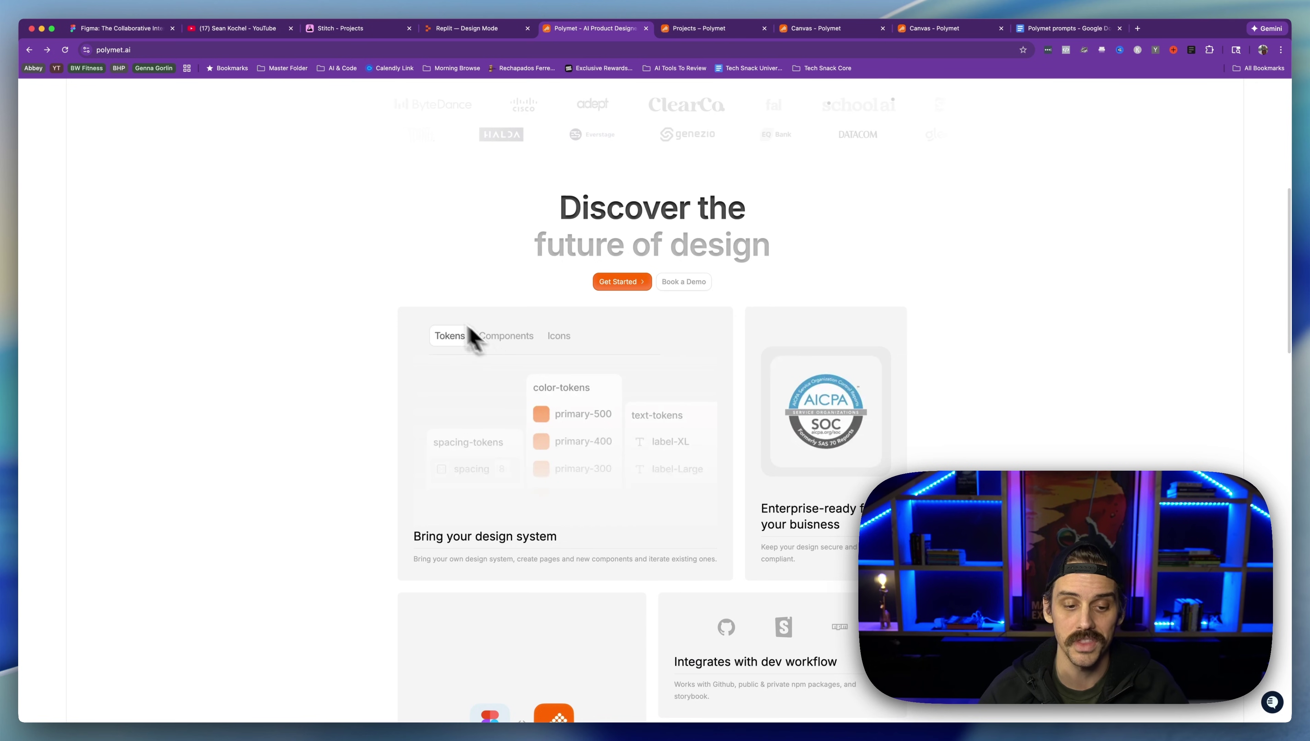
pyautogui.scroll(-5, 384, 289)
pyautogui.scroll(-2, 384, 290)
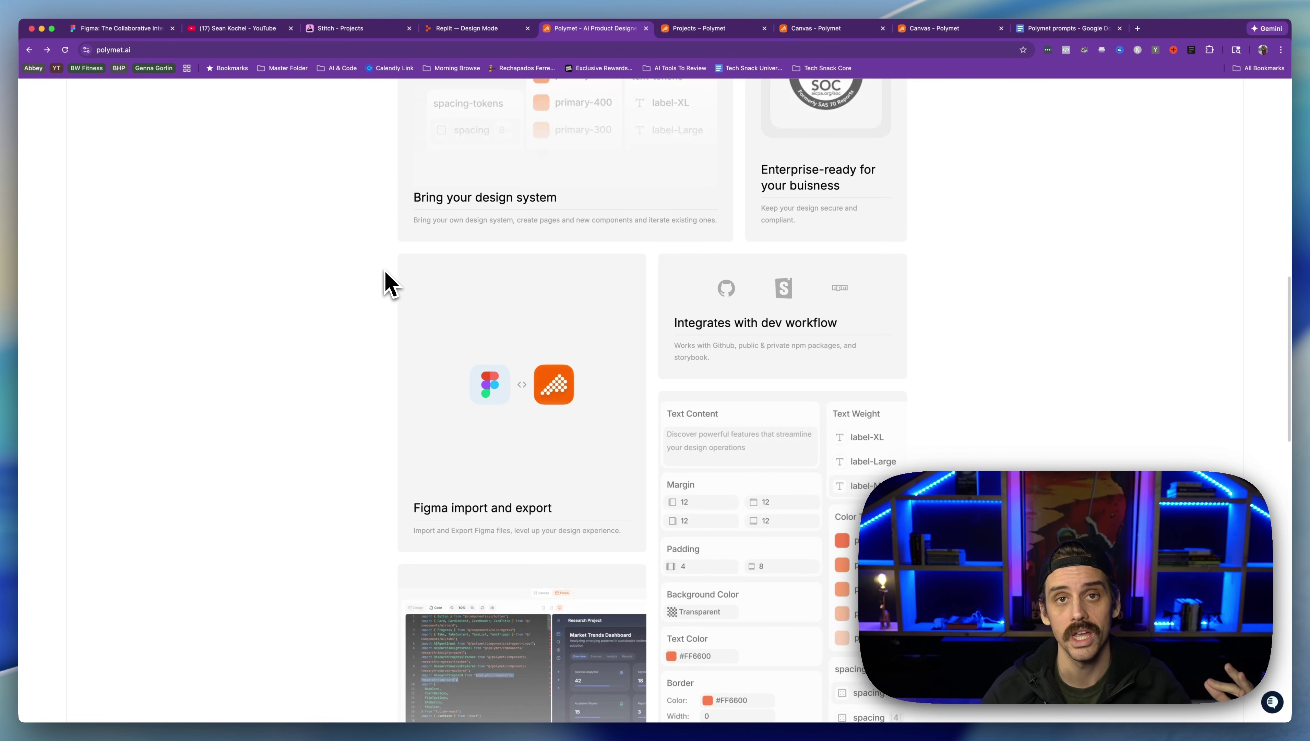
pyautogui.hotkey('ctrl', 'Tab')
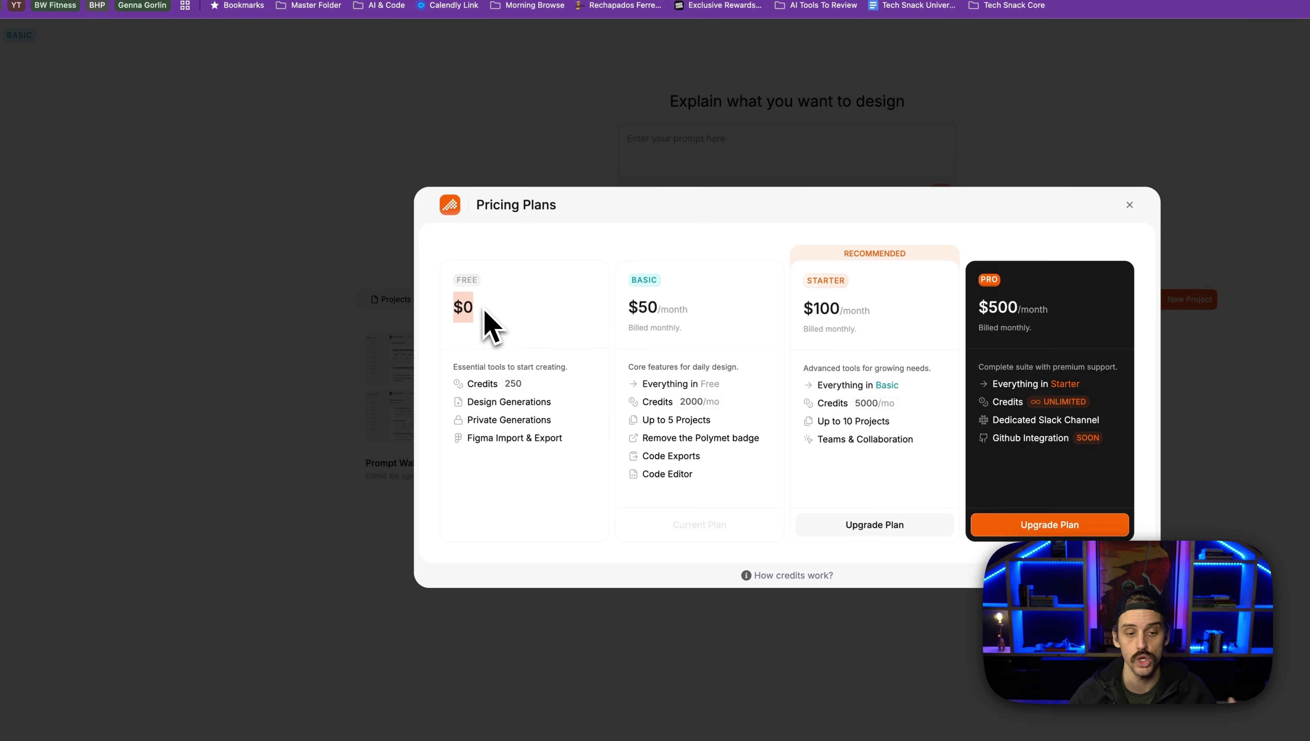
# Step: Highlight the Free plan's credits and the Basic plan's $50/month price, credits and Code Exports
pyautogui.moveTo(466, 384); pyautogui.dragTo(516, 381)
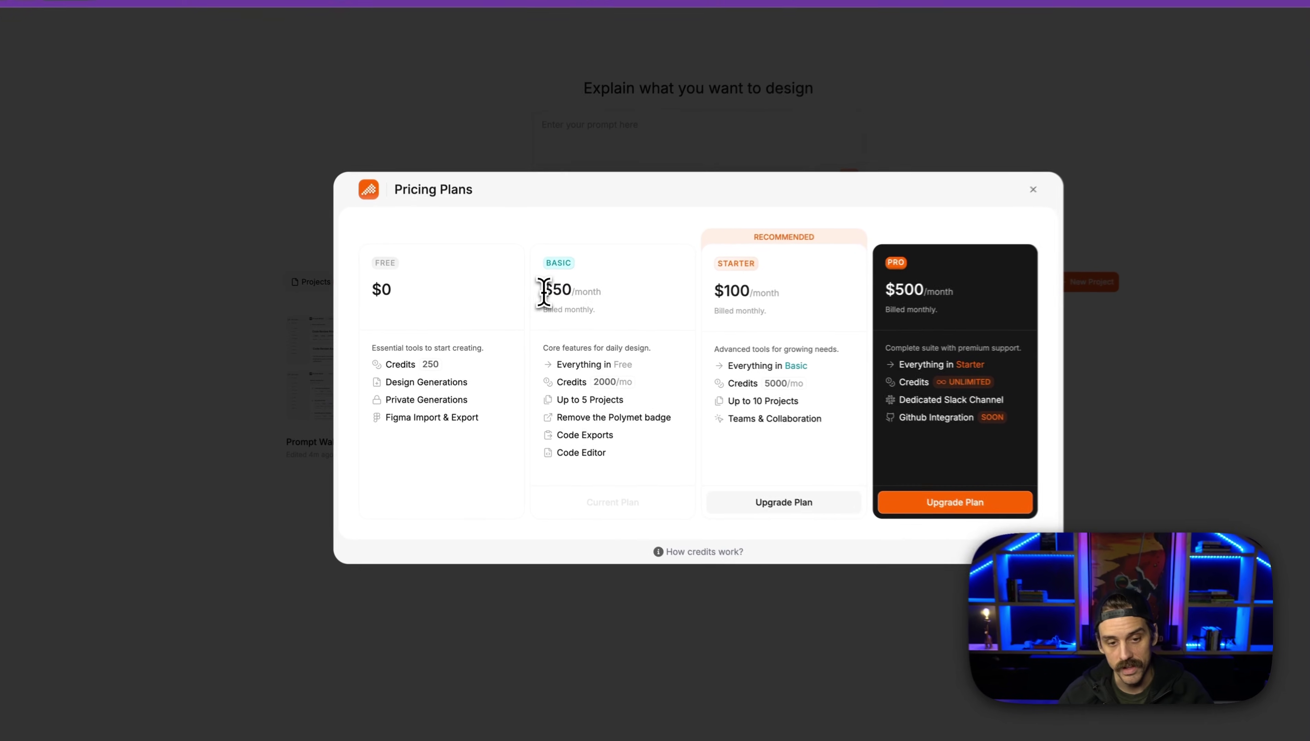
pyautogui.moveTo(530, 298); pyautogui.dragTo(583, 313)
pyautogui.click(585, 304)
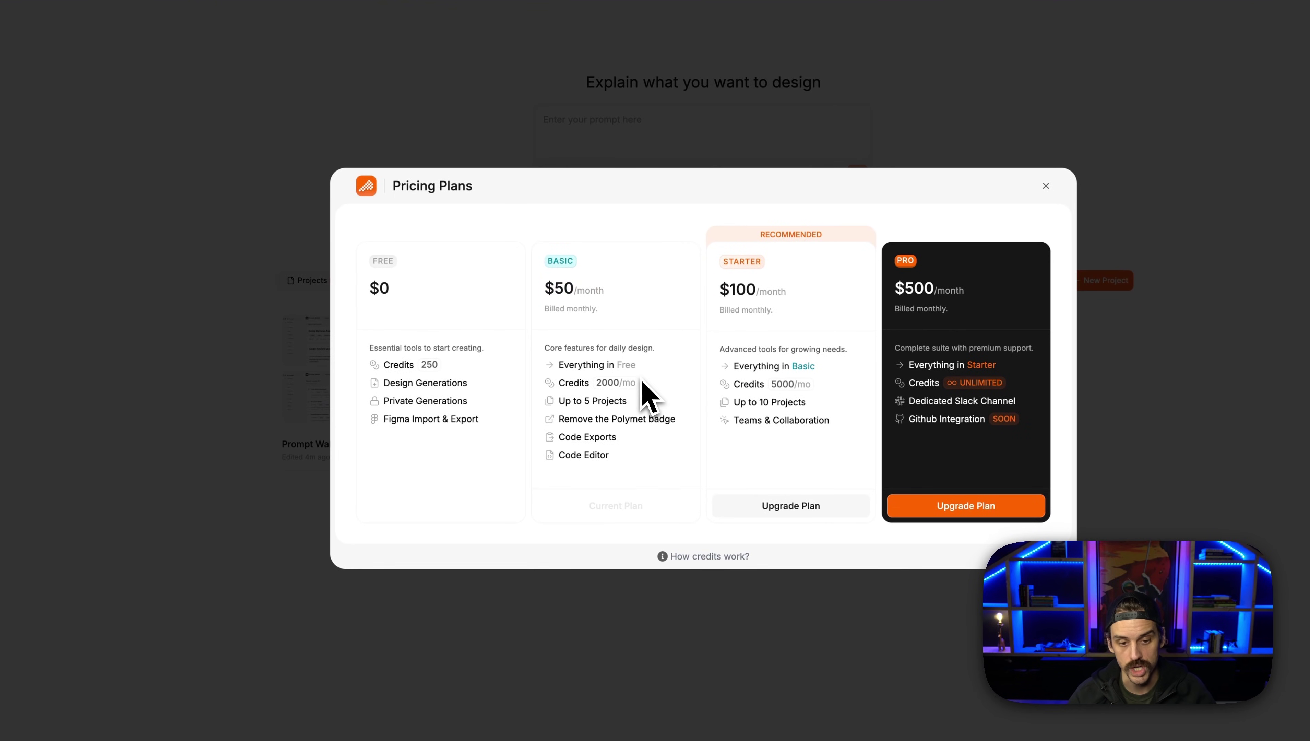
pyautogui.moveTo(596, 383); pyautogui.dragTo(615, 383)
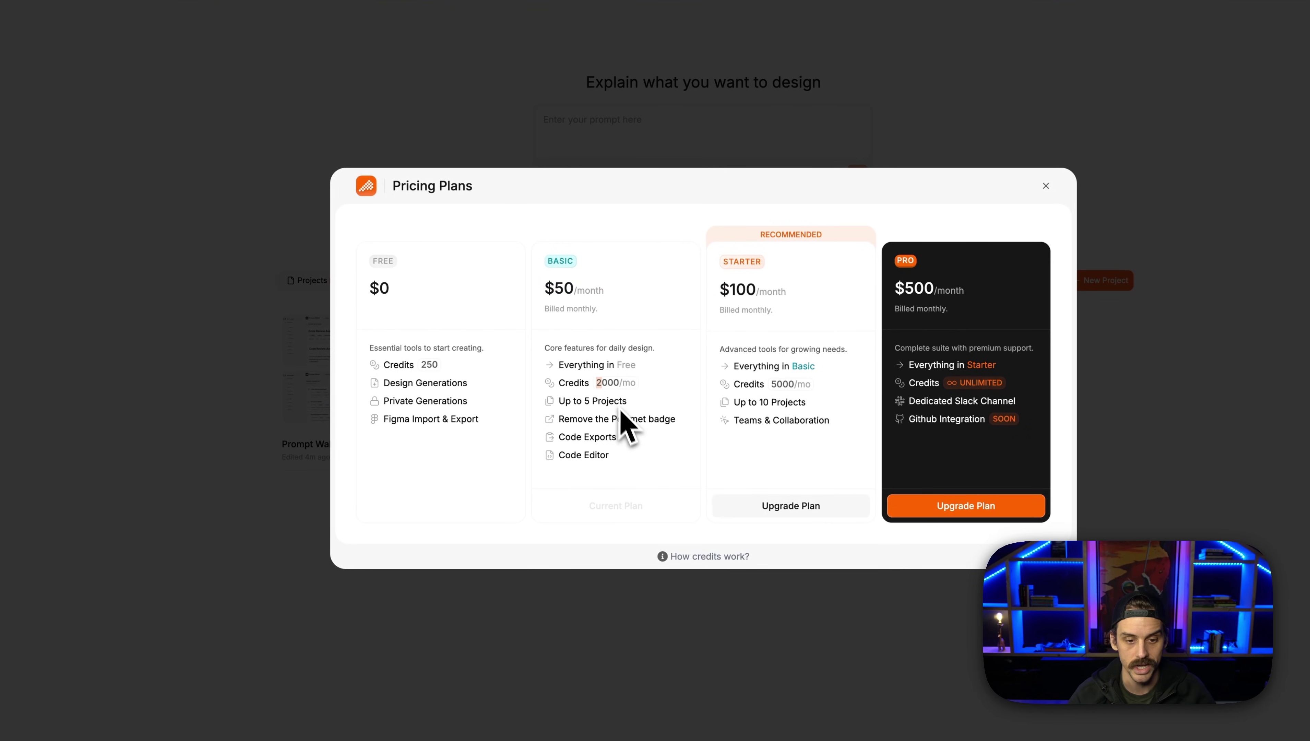
pyautogui.moveTo(631, 442); pyautogui.dragTo(582, 438)
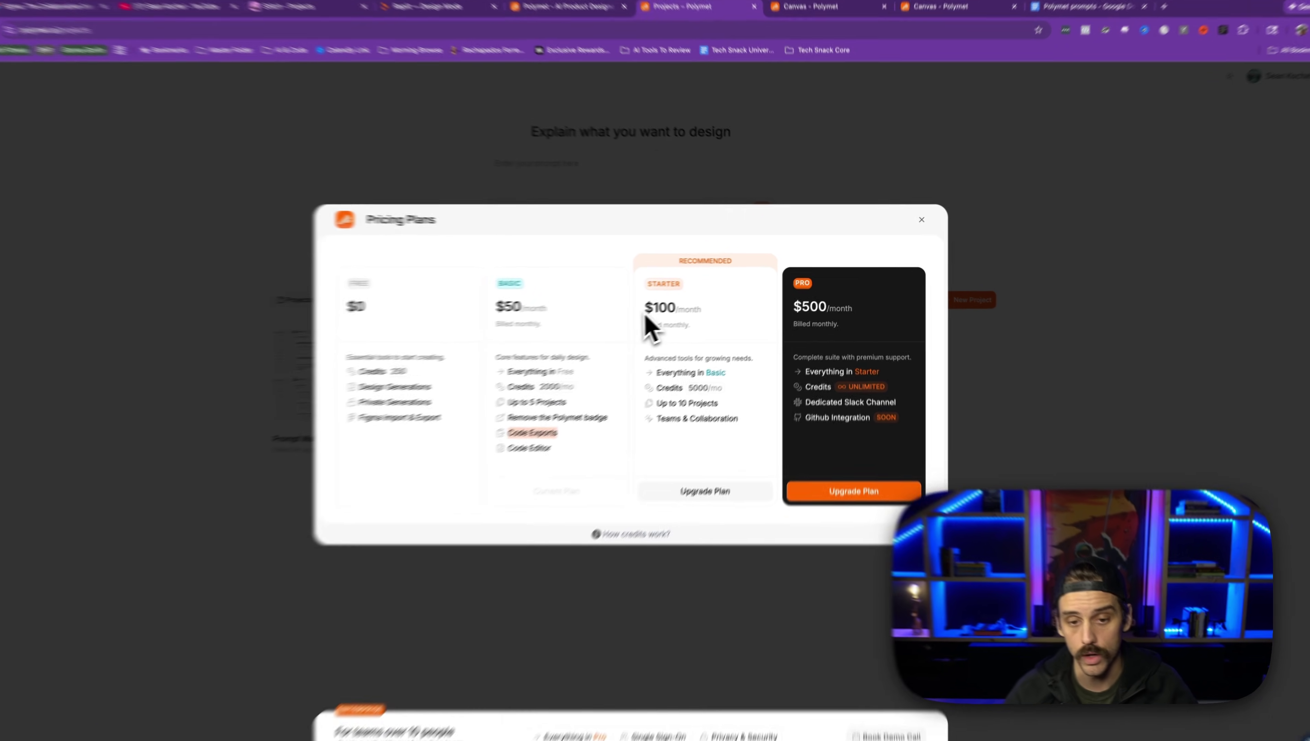
# Step: Highlight the Starter plan's $100 price and the Pro plan's $500/month price
pyautogui.moveTo(665, 305); pyautogui.dragTo(694, 303)
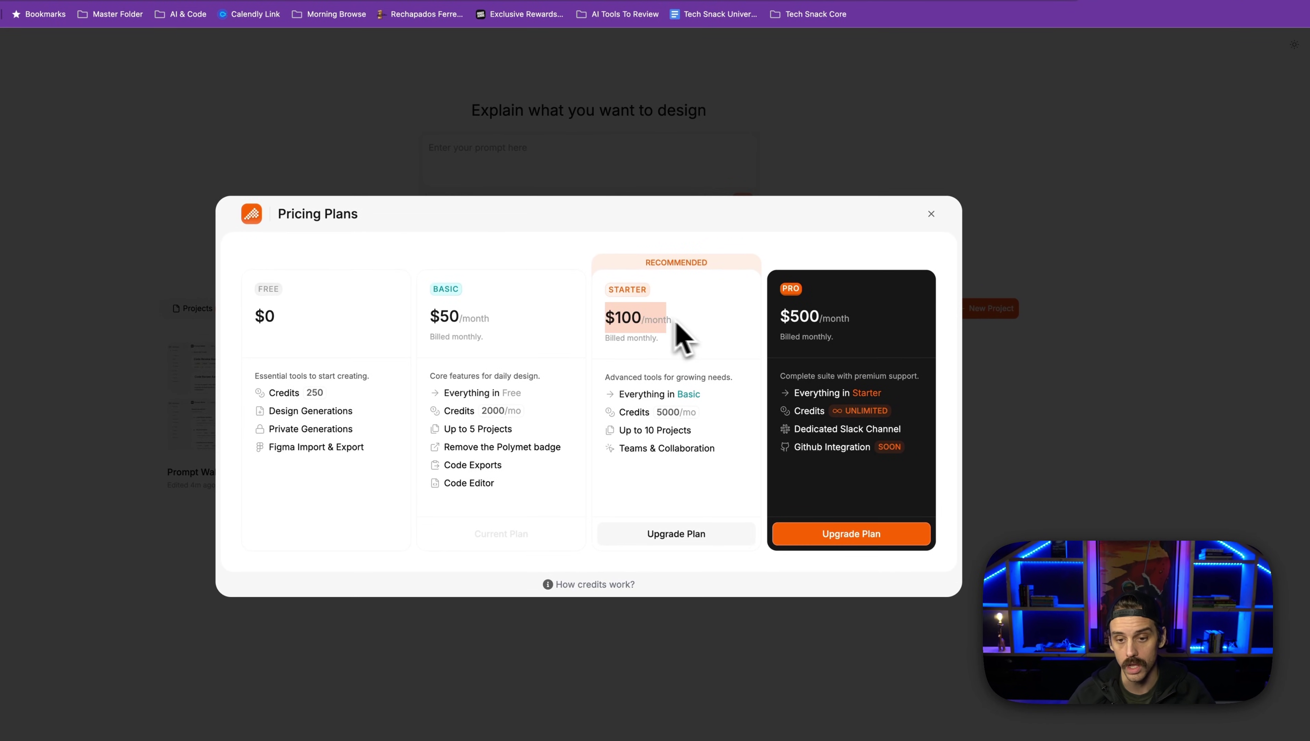
pyautogui.click(780, 323)
pyautogui.moveTo(779, 320); pyautogui.dragTo(853, 317)
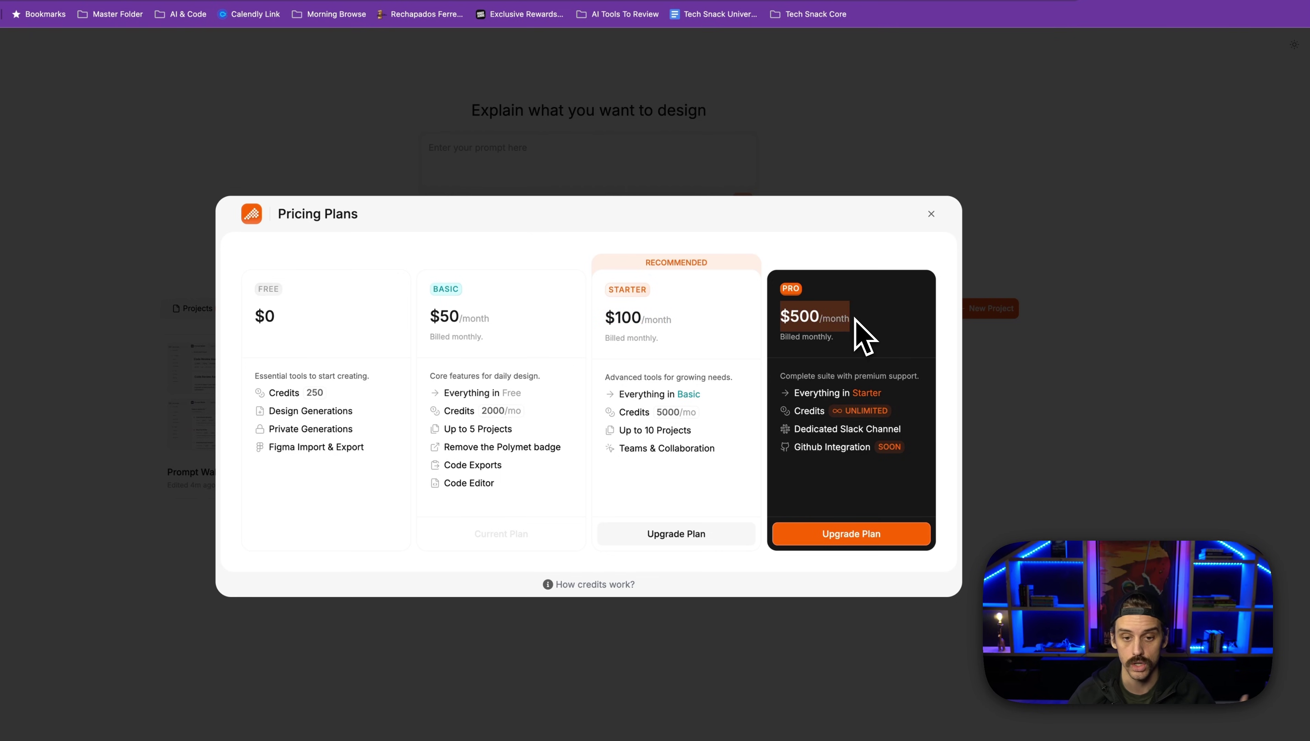
pyautogui.click(855, 319)
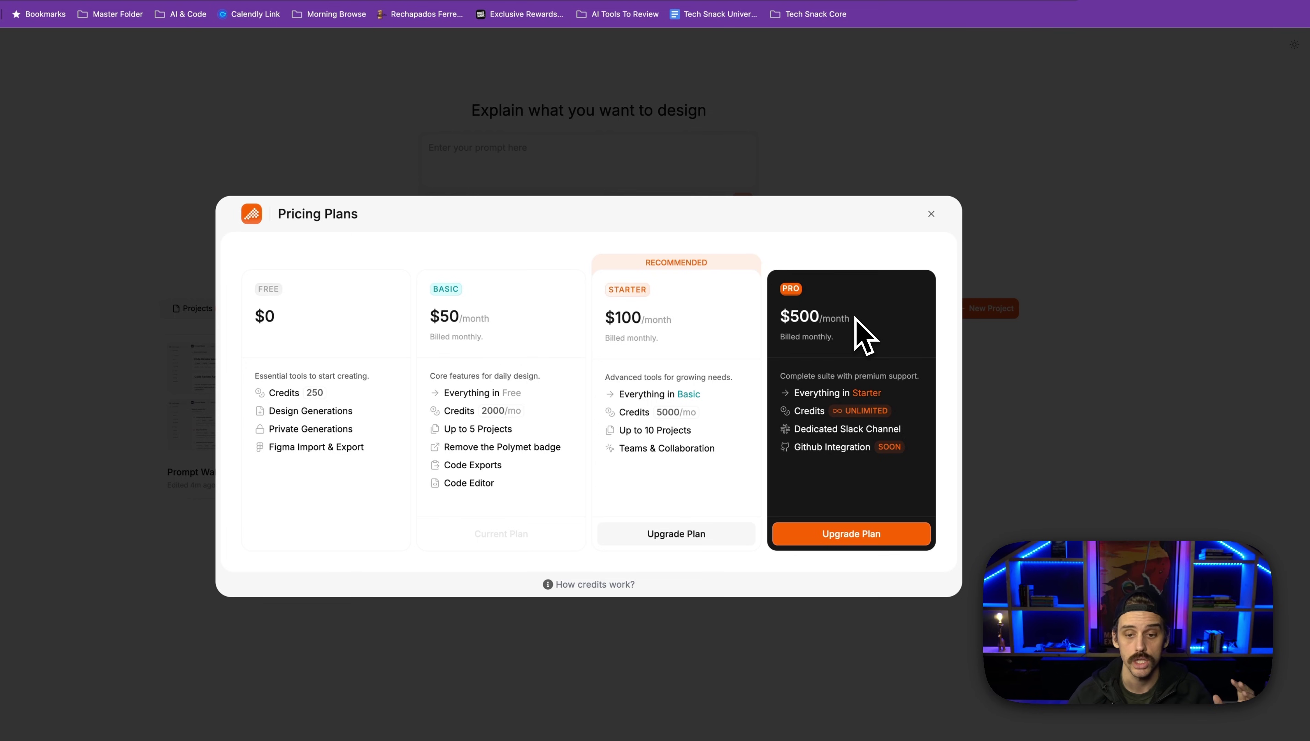
pyautogui.moveTo(776, 311); pyautogui.dragTo(859, 332)
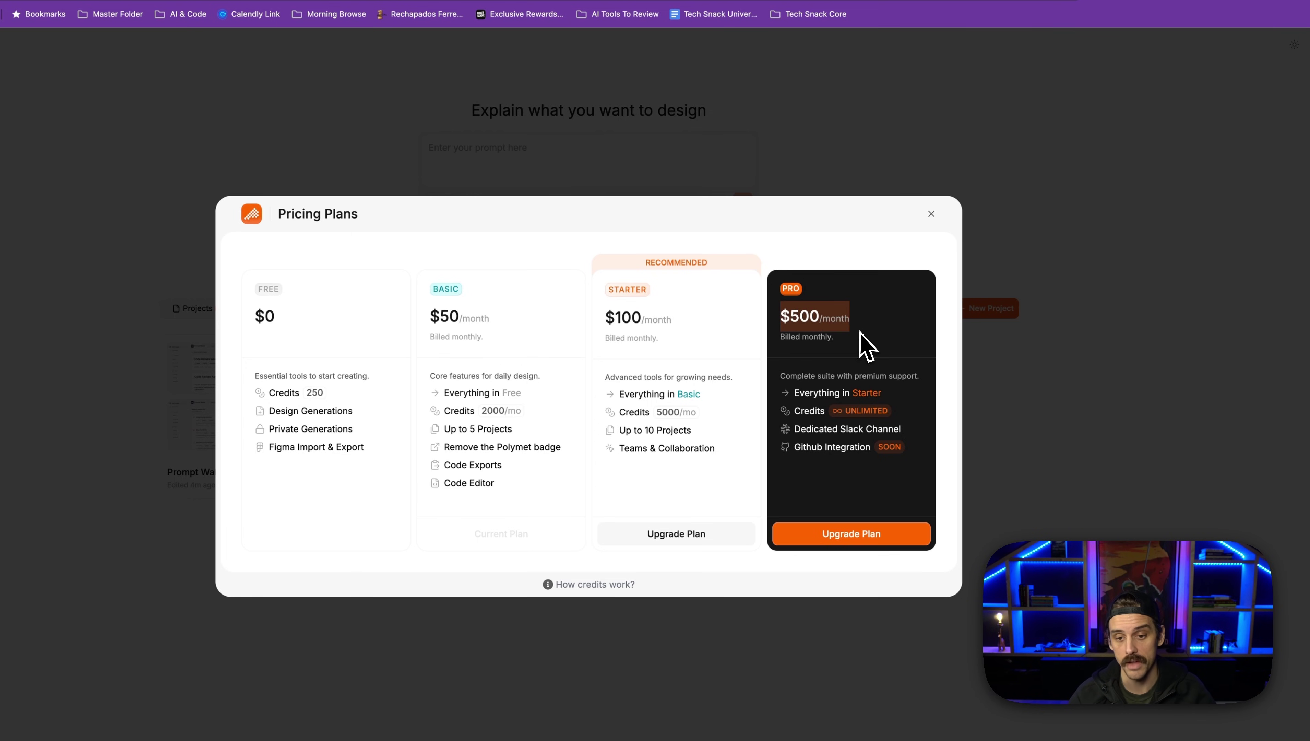
pyautogui.click(862, 347)
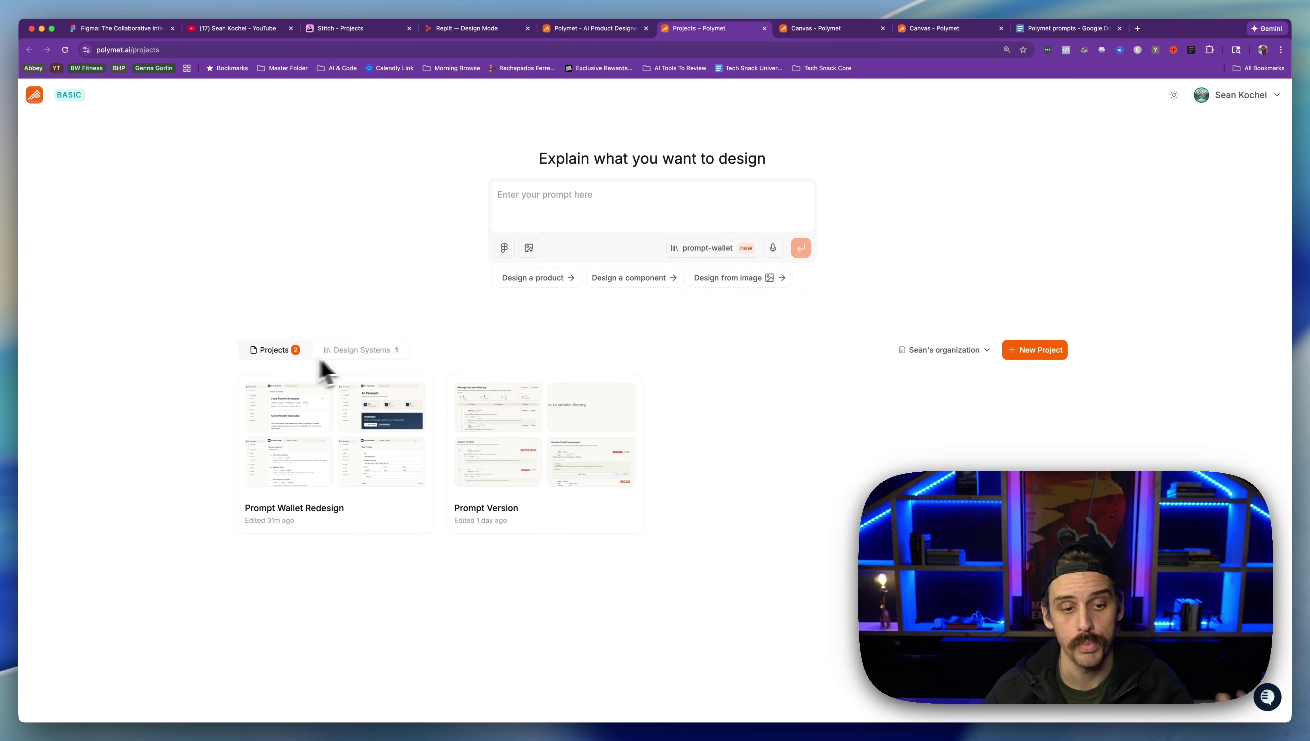
# Step: Go to Design Systems and choose New Design System to get the AI or Figma-import choice
pyautogui.click(361, 351)
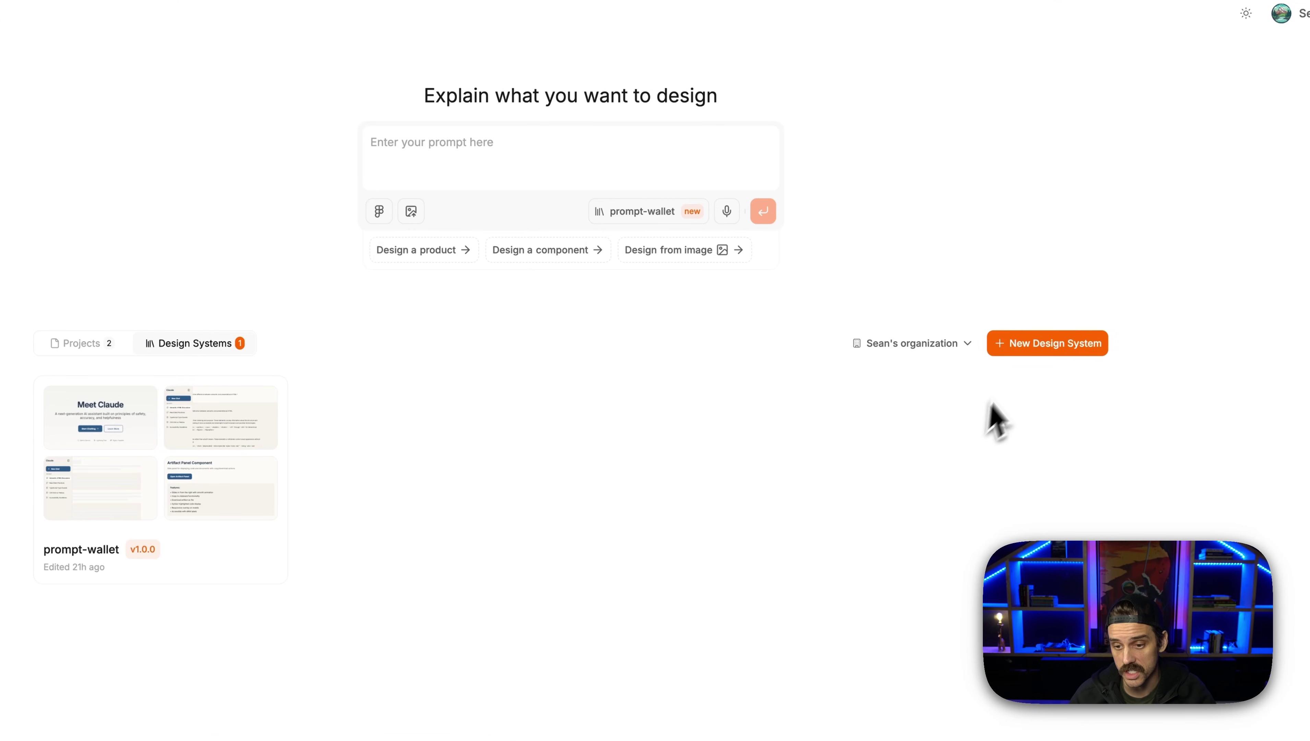
pyautogui.click(1036, 349)
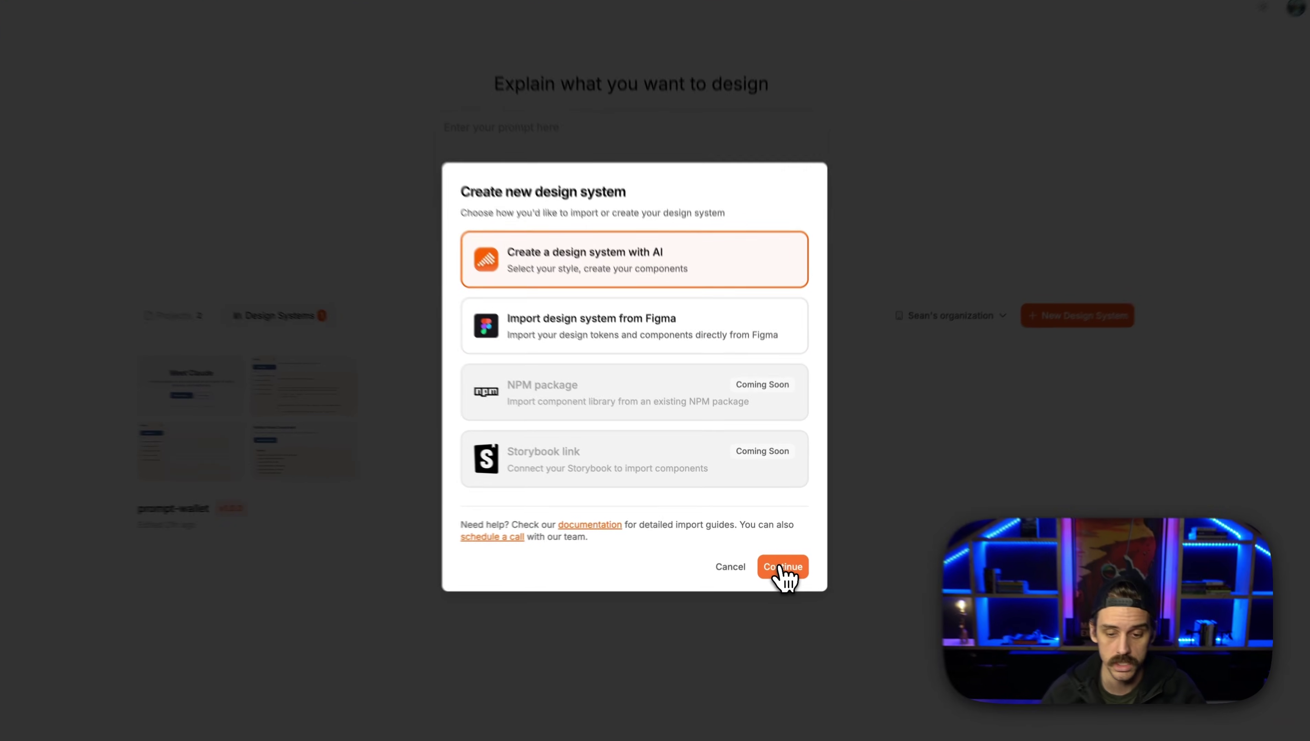
# Step: Continue with 'Create a design system with AI', then switch to the Polymet prompts Google Doc
pyautogui.click(777, 558)
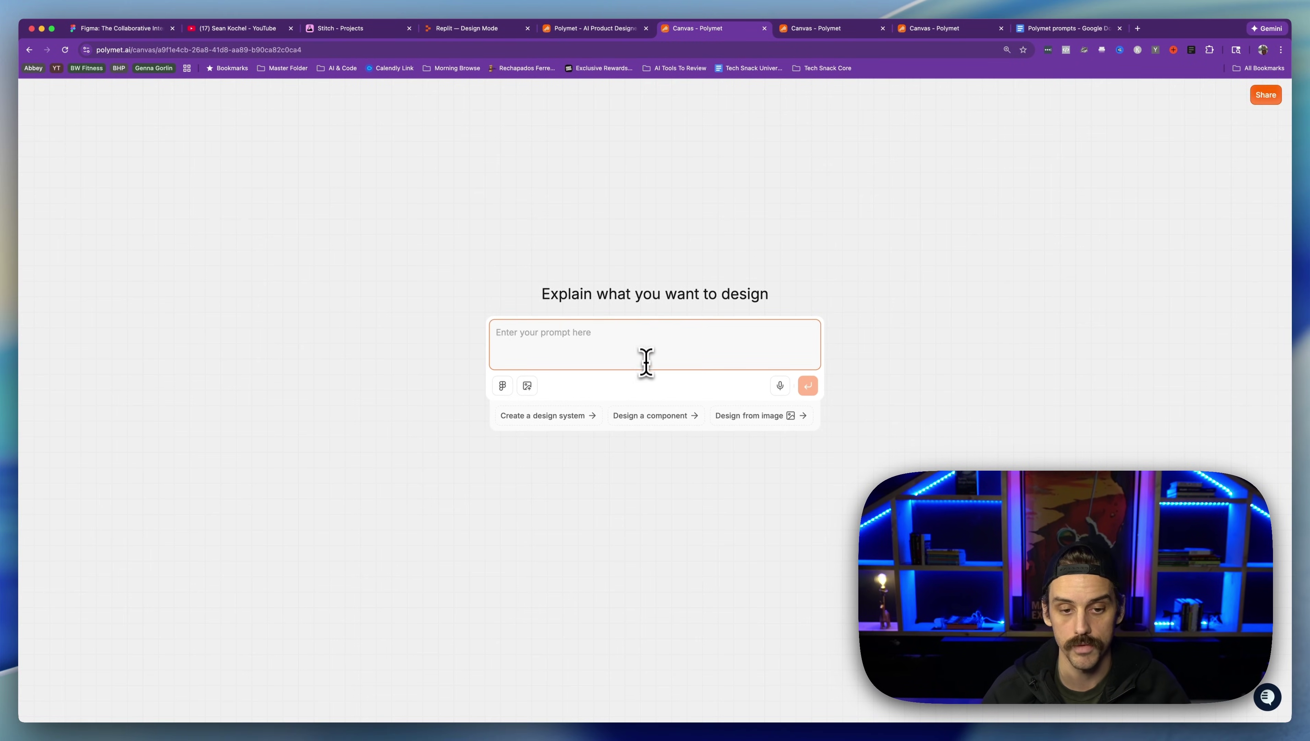
pyautogui.press('super+9')
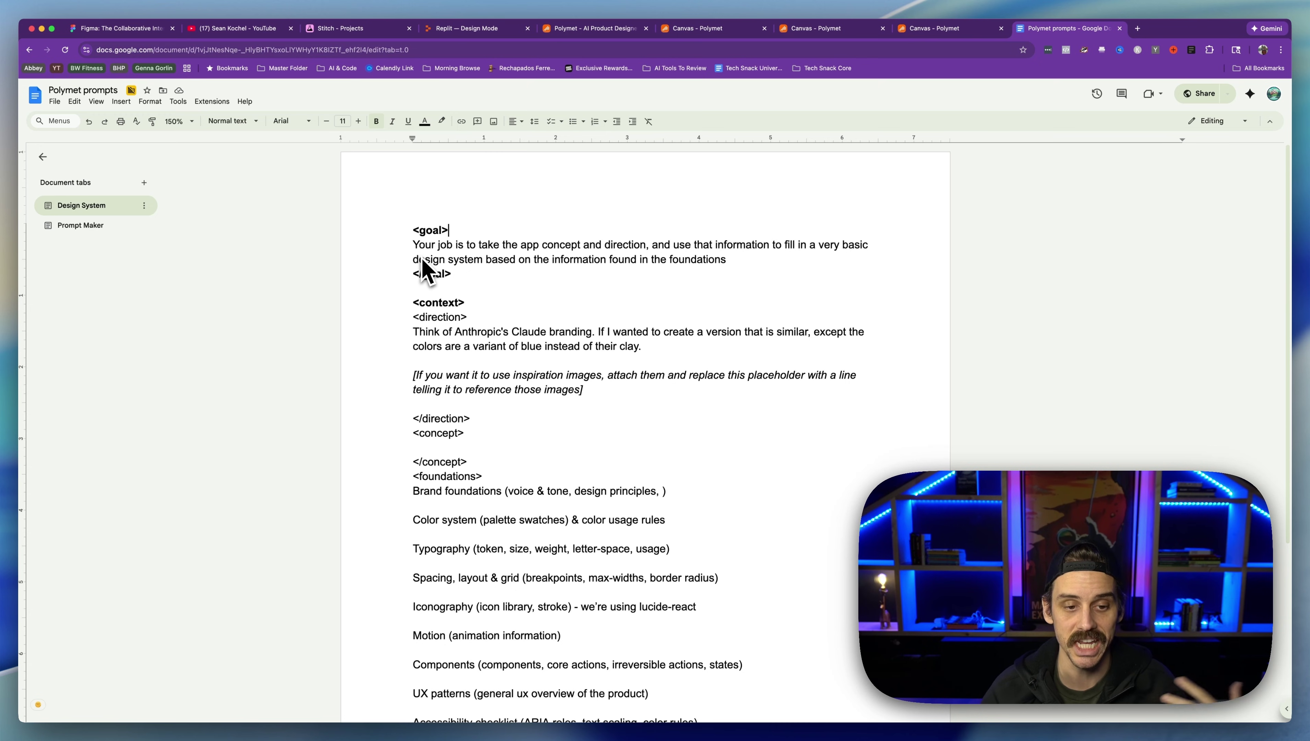
# Step: Select and copy the entire Design System prompt, then return to the Canvas - Polymet tab
pyautogui.scroll(-5, 423, 267)
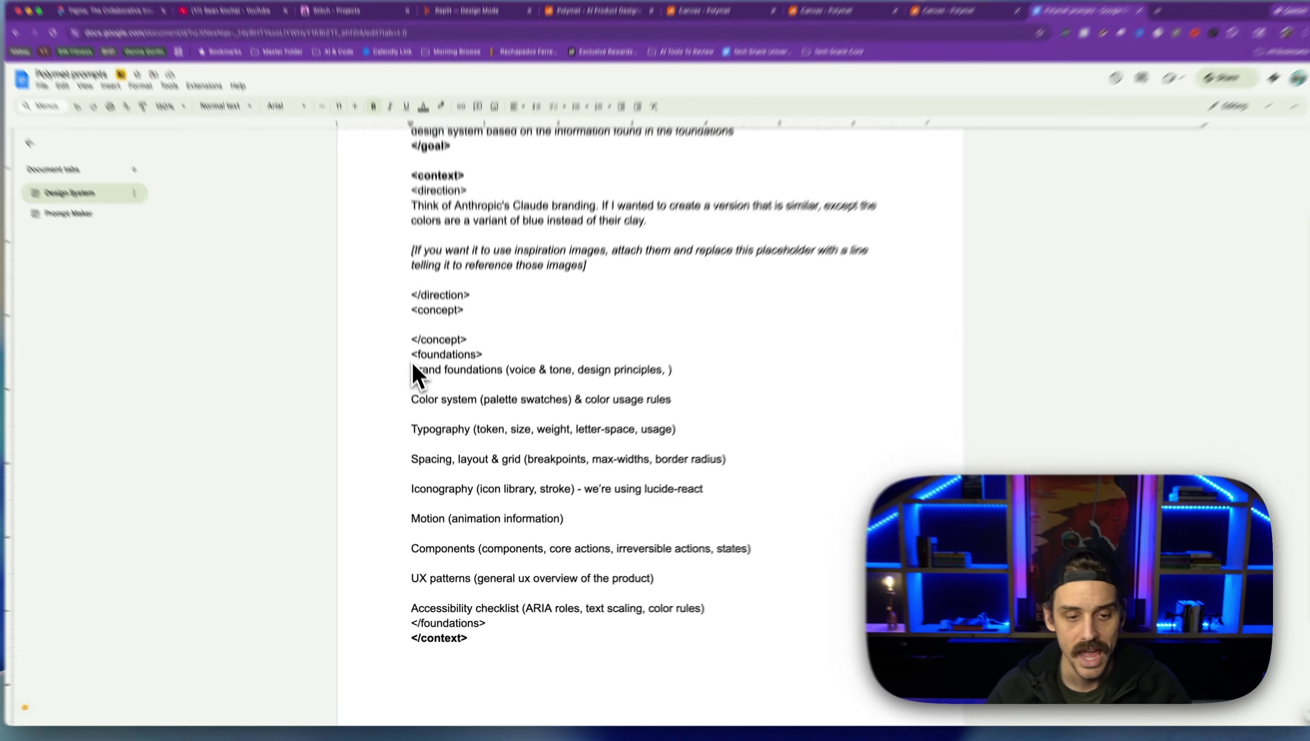
pyautogui.moveTo(413, 372); pyautogui.dragTo(474, 375)
pyautogui.moveTo(477, 315); pyautogui.dragTo(776, 607)
pyautogui.click(776, 607)
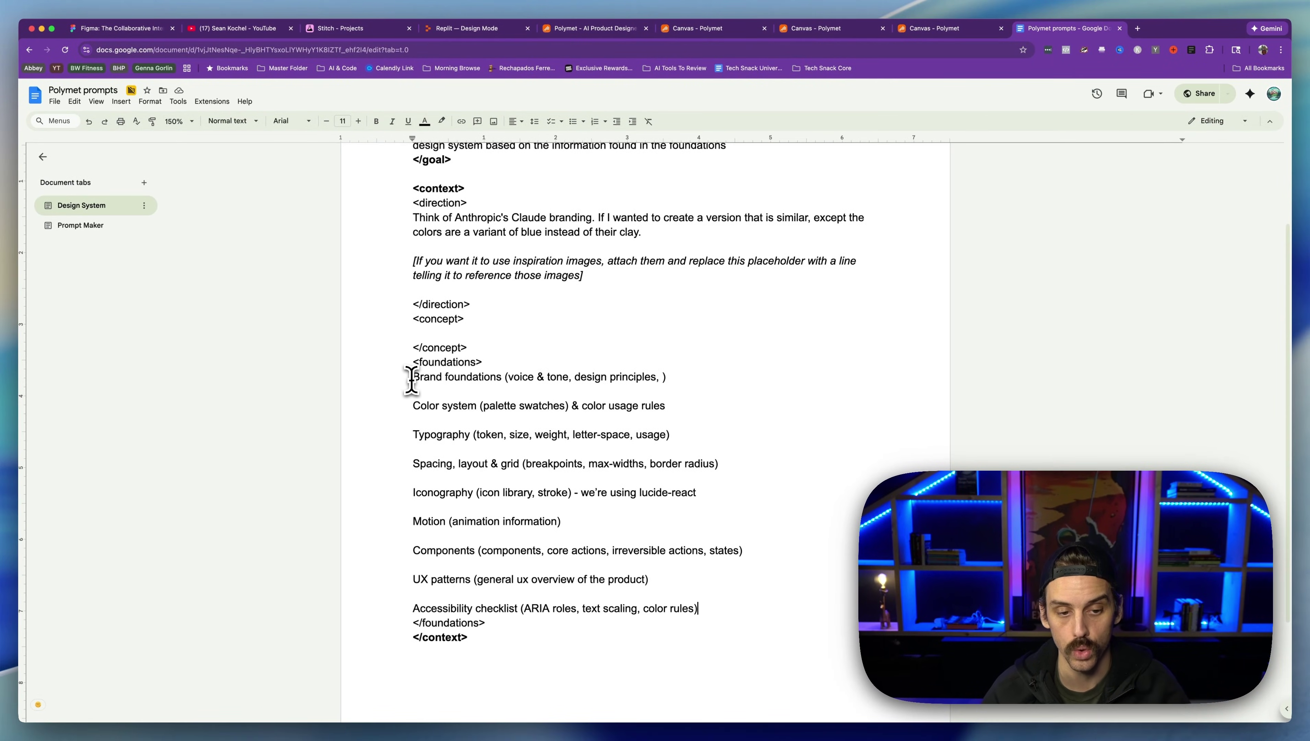
pyautogui.scroll(2, 566, 259)
pyautogui.hotkey('ctrl', 'a')
pyautogui.press('super+c')
pyautogui.click(576, 263)
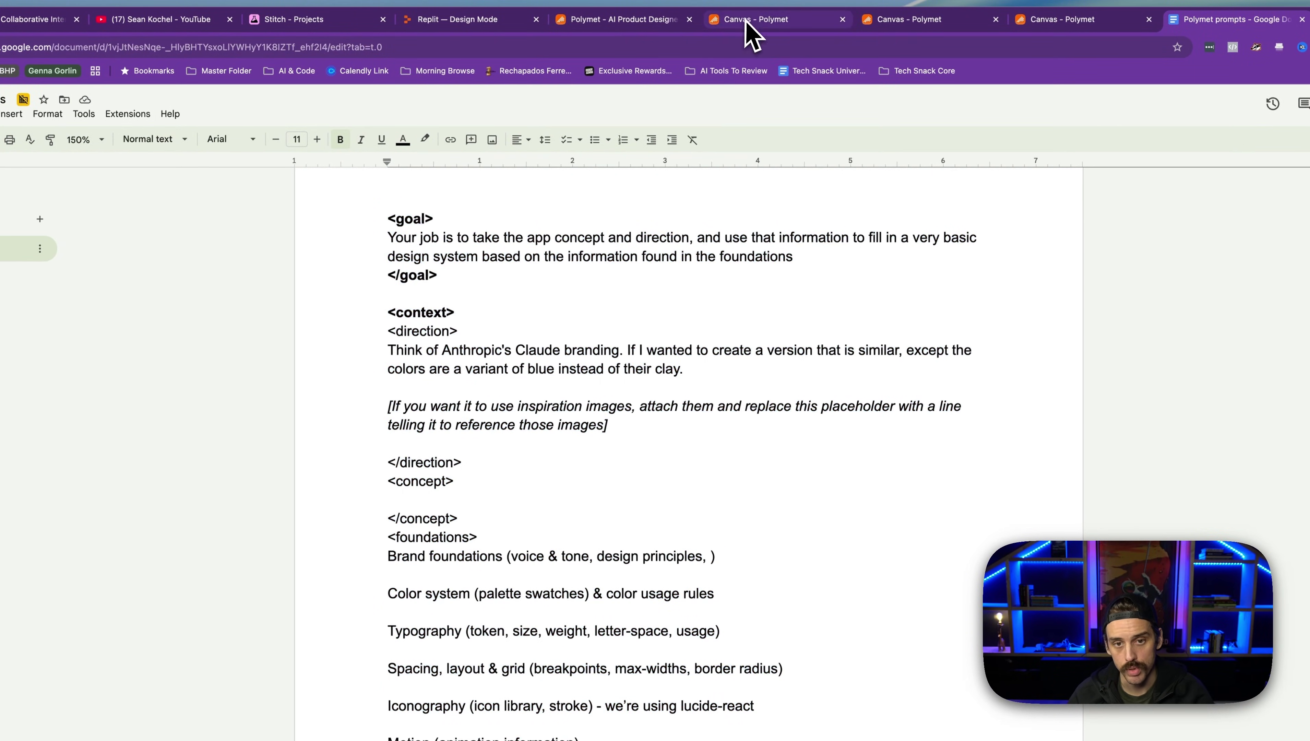
pyautogui.click(750, 21)
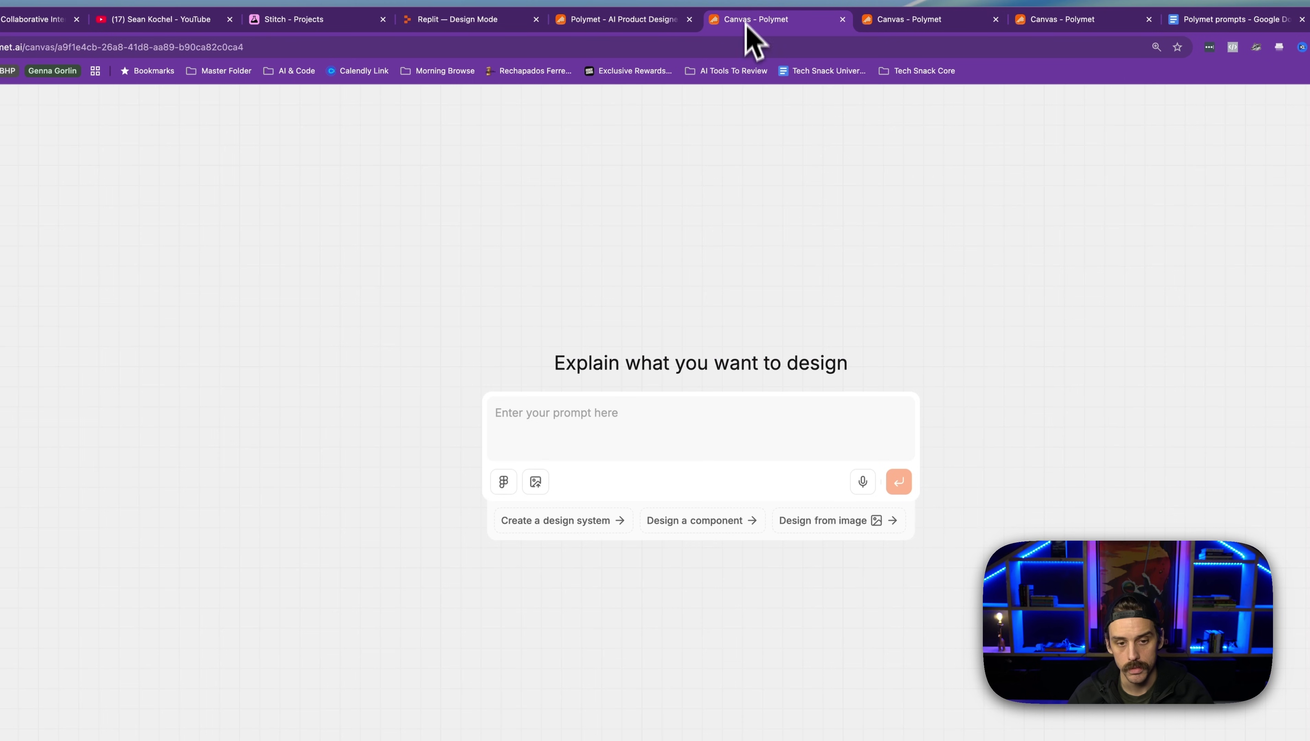
# Step: Paste the copied prompt-wallet design system prompt into the prompt box to generate the button components
pyautogui.click(649, 412)
pyautogui.press('super+v')
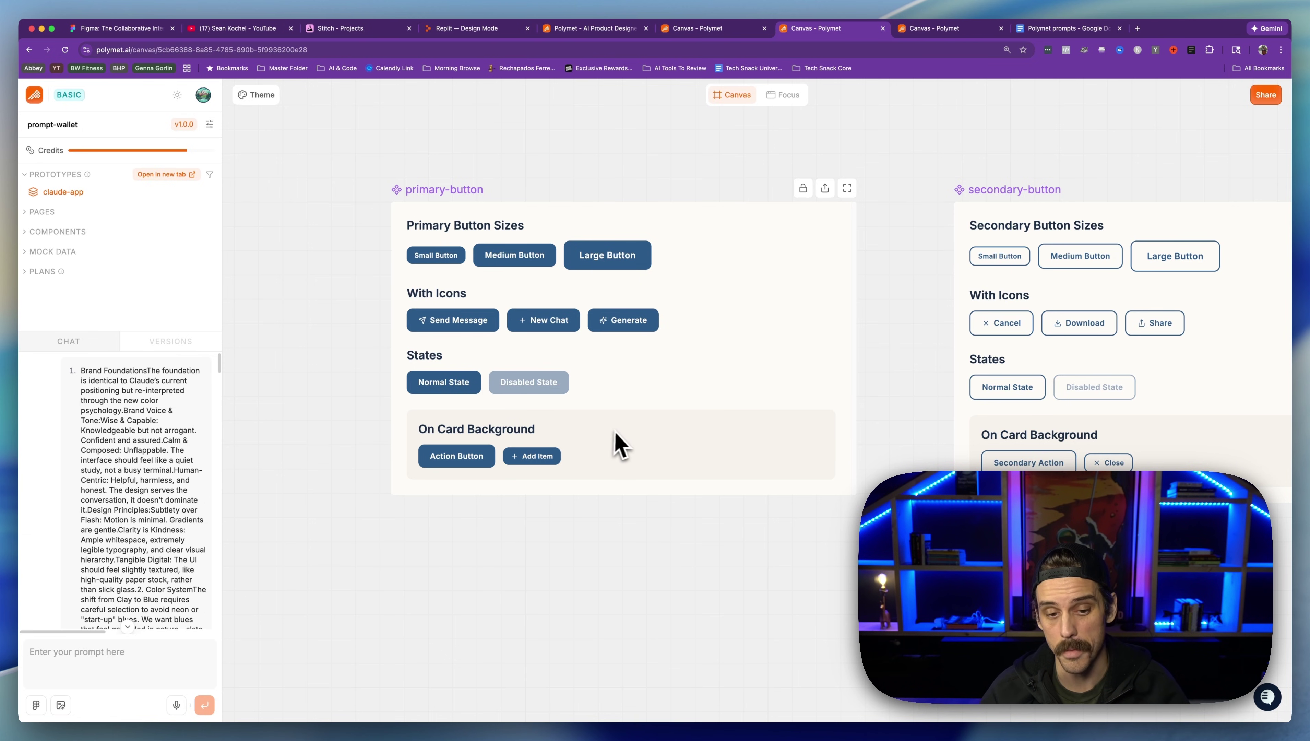
# Step: Pan across the generated primary-button and secondary-button cards on the canvas
pyautogui.hscroll(9, 598, 202)
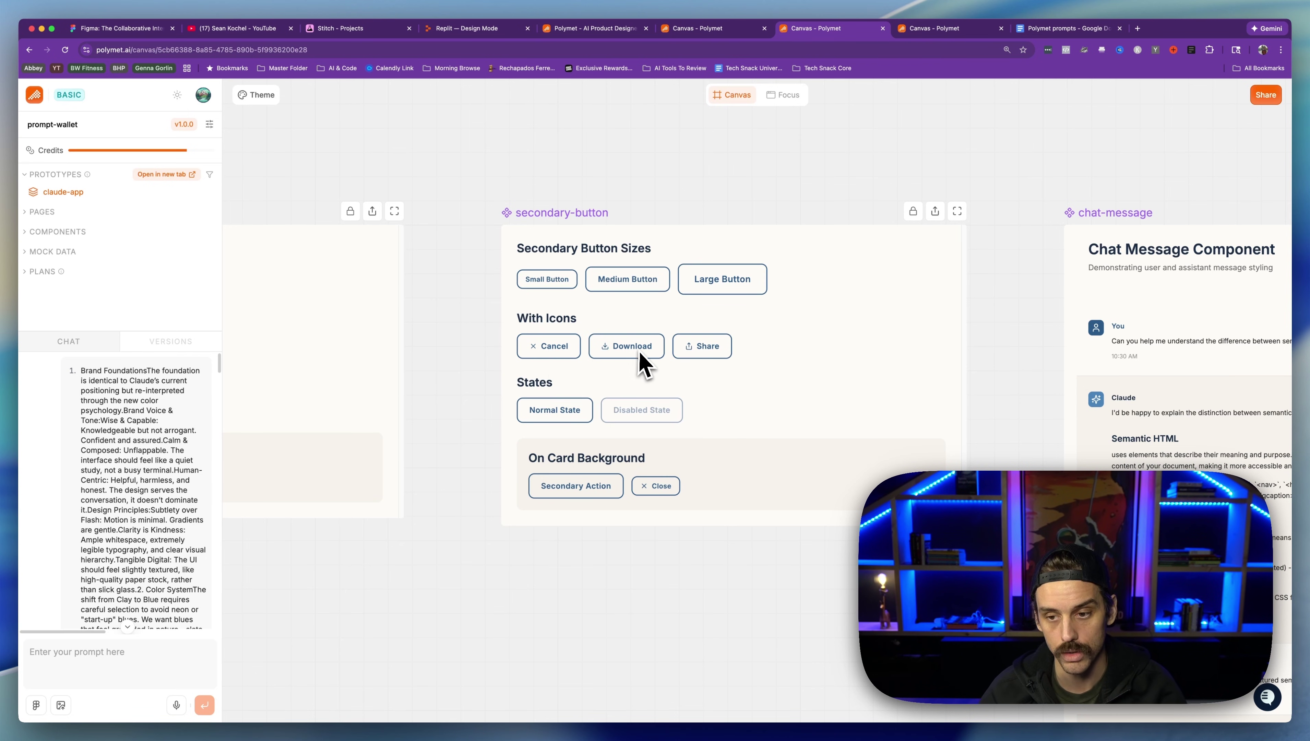
pyautogui.hscroll(10, 836, 302)
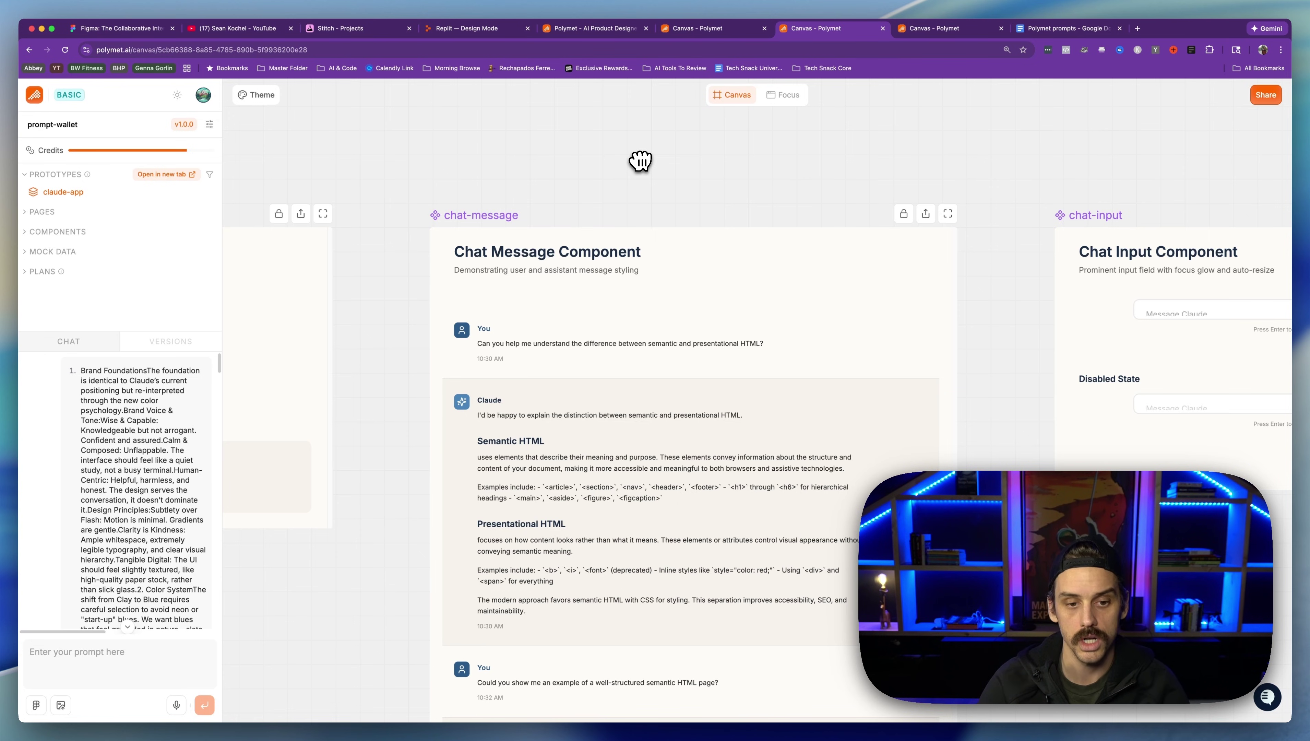
pyautogui.scroll(-3, 641, 162)
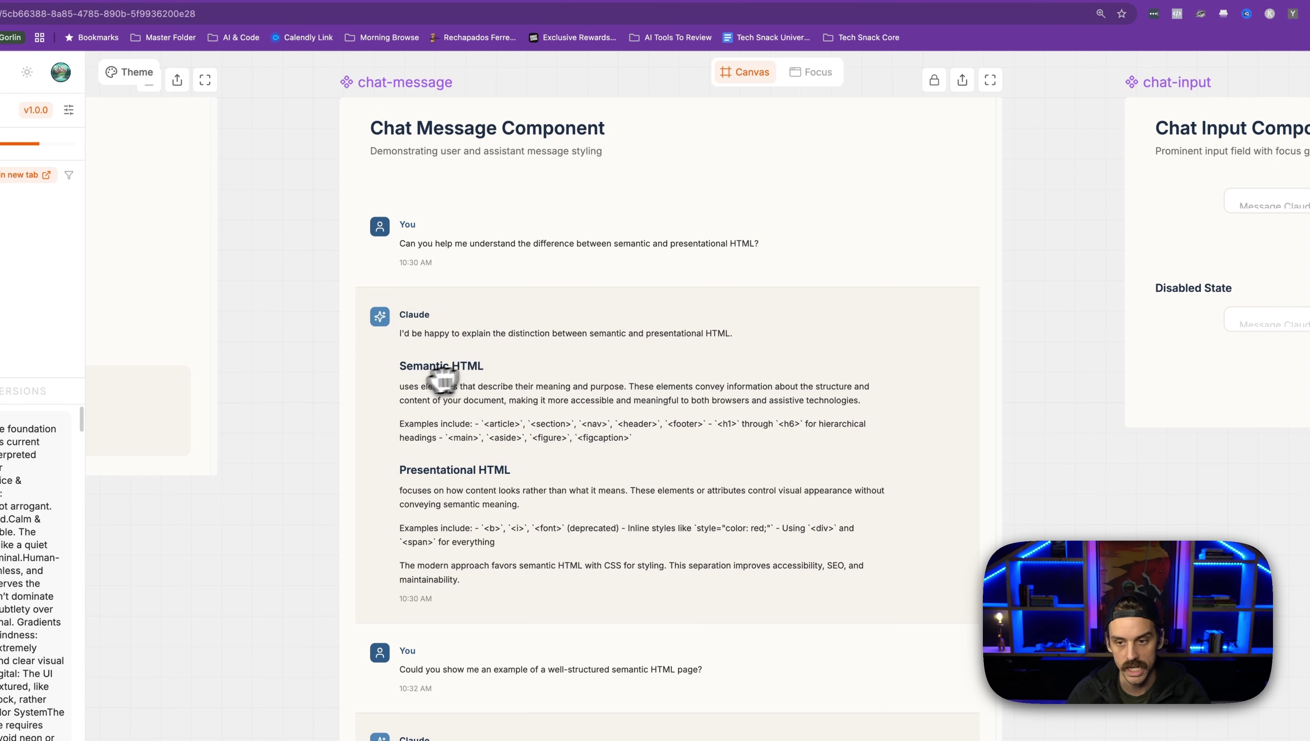
pyautogui.hscroll(10, 442, 375)
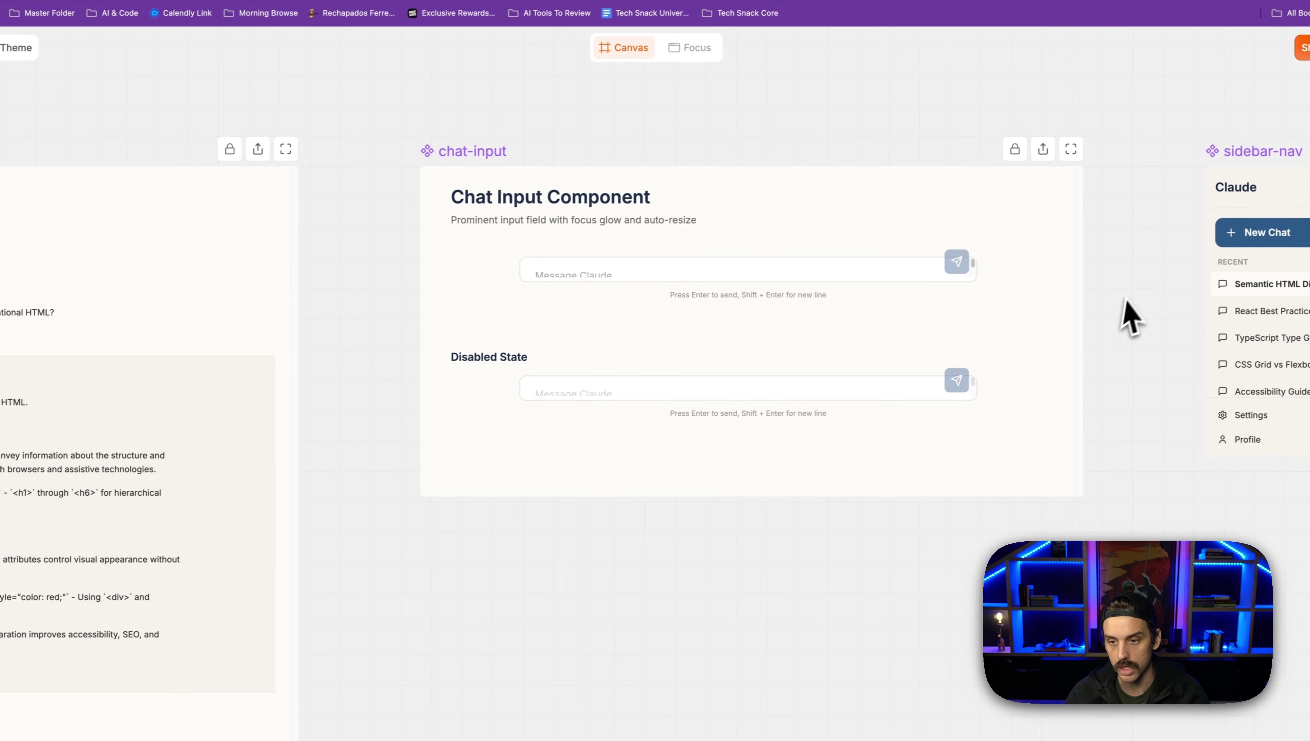
pyautogui.hscroll(10, 279, 301)
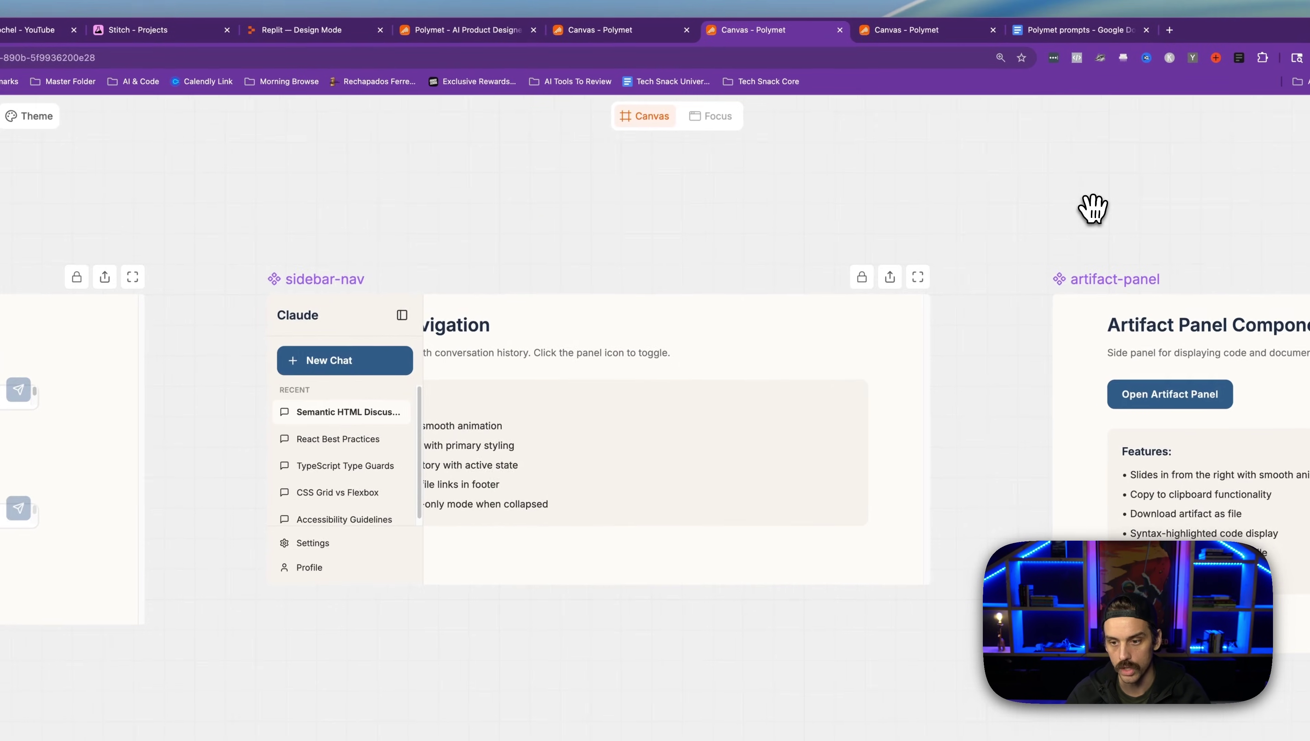
pyautogui.hscroll(10, 397, 294)
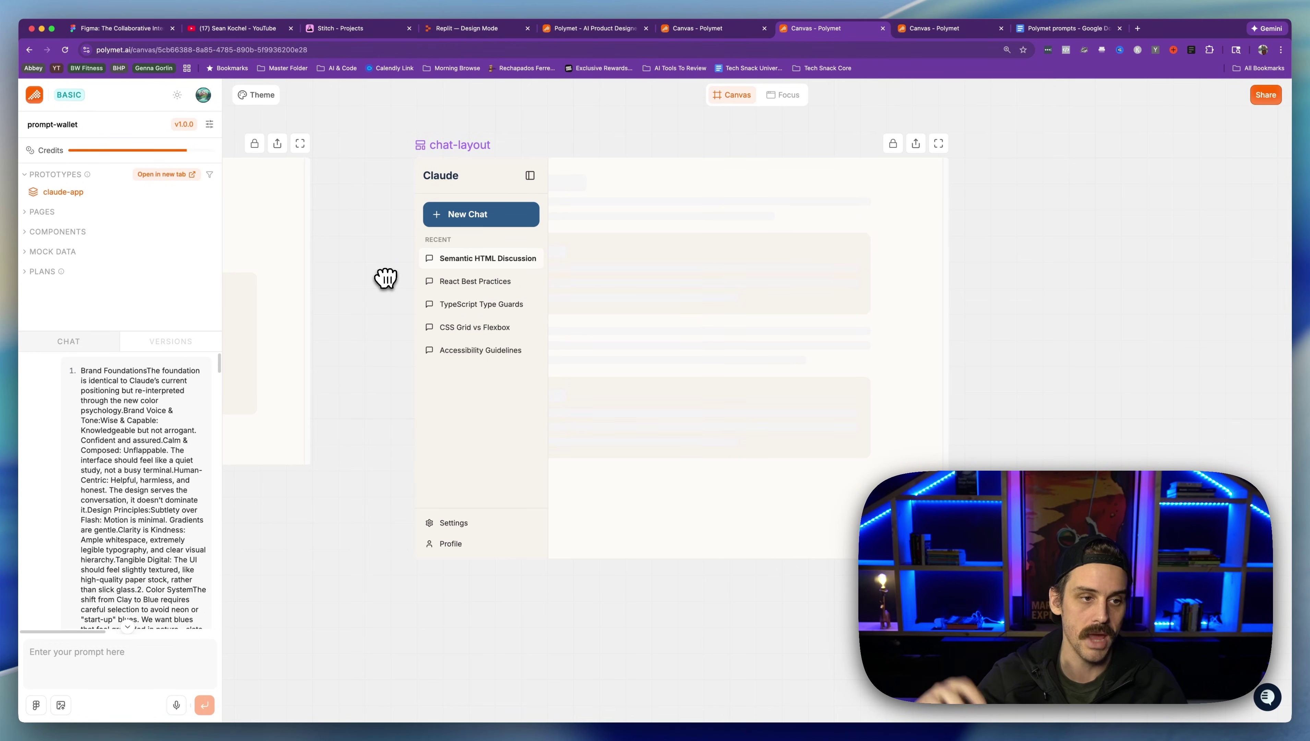
# Step: Scroll through the chat's build summary, highlighting the Core Components heading
pyautogui.click(135, 646)
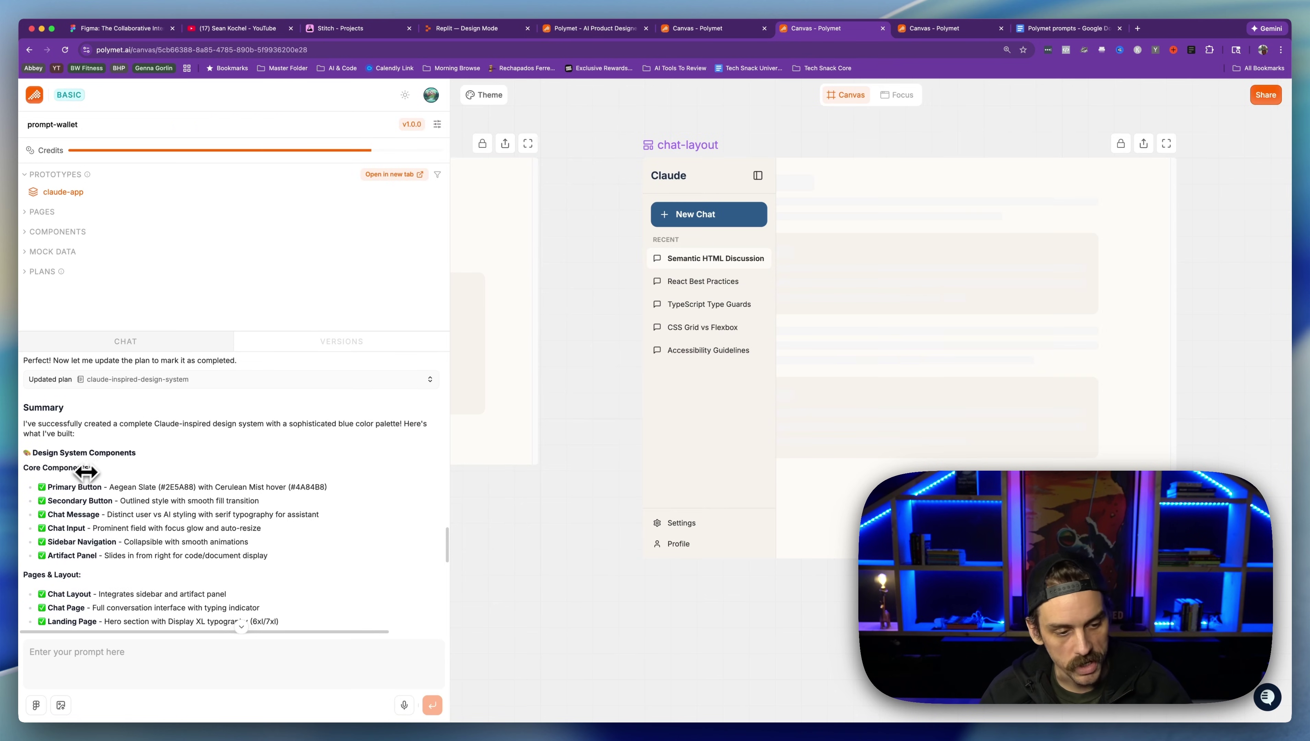
pyautogui.scroll(-2, 96, 468)
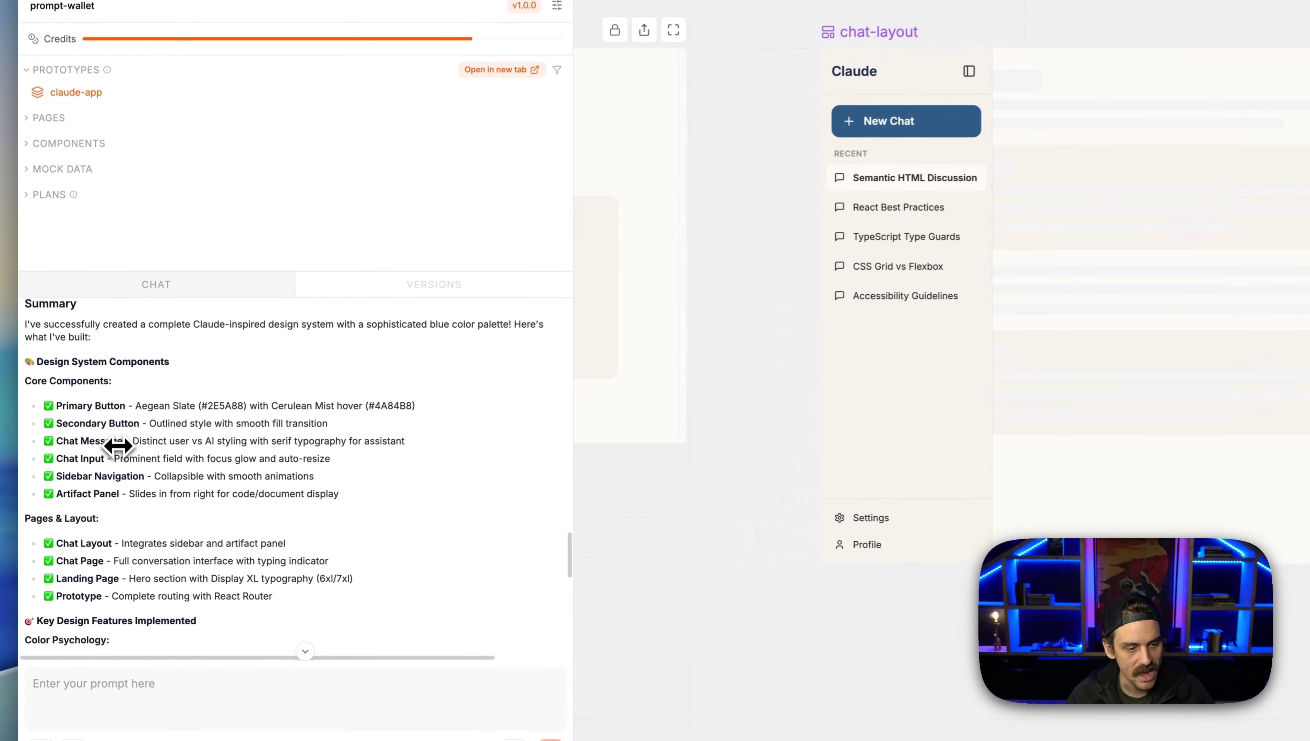
pyautogui.moveTo(23, 379); pyautogui.dragTo(165, 382)
pyautogui.scroll(-10, 166, 394)
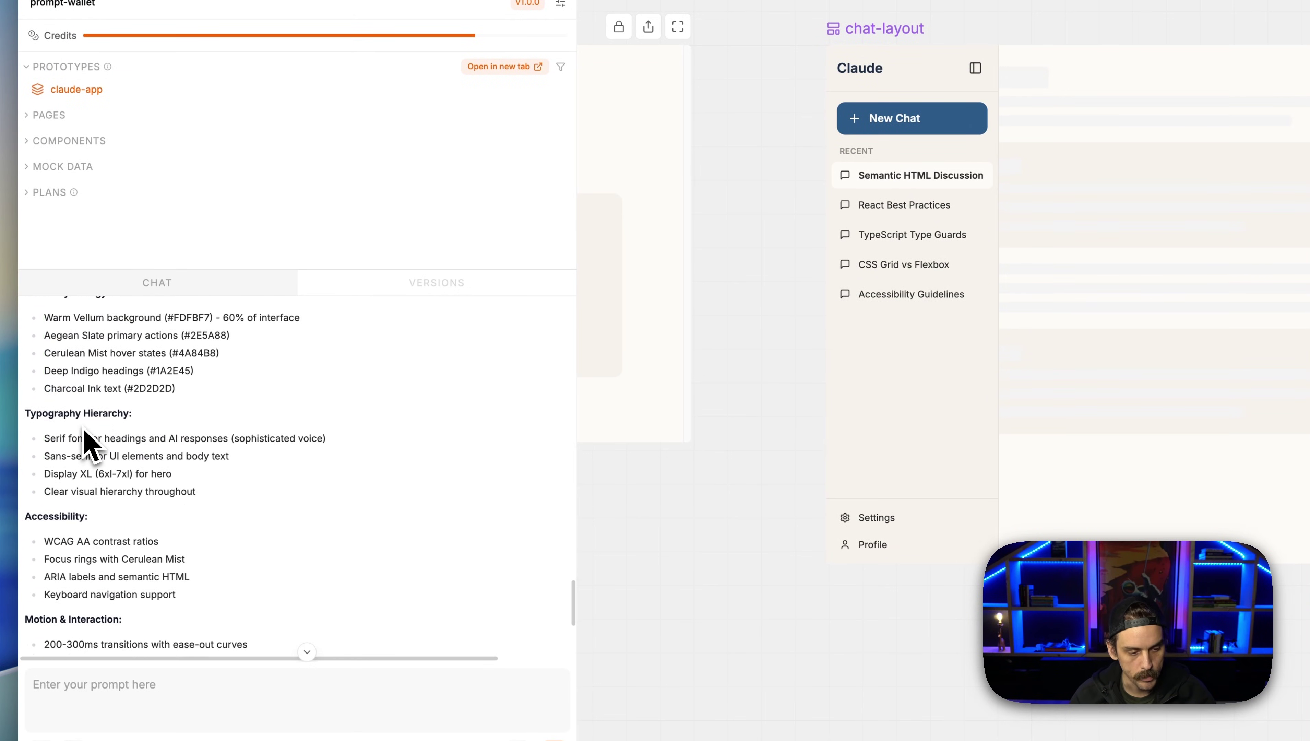
pyautogui.scroll(-3, 86, 441)
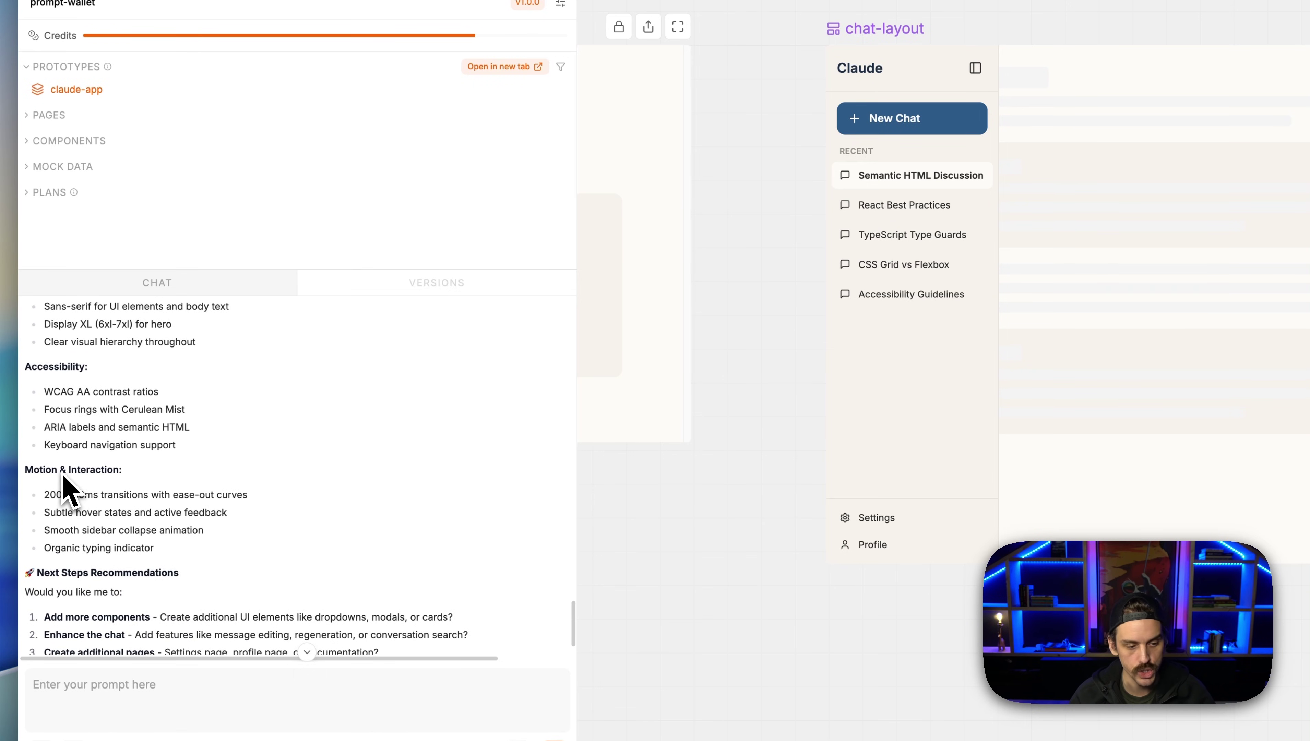
pyautogui.scroll(-2, 66, 480)
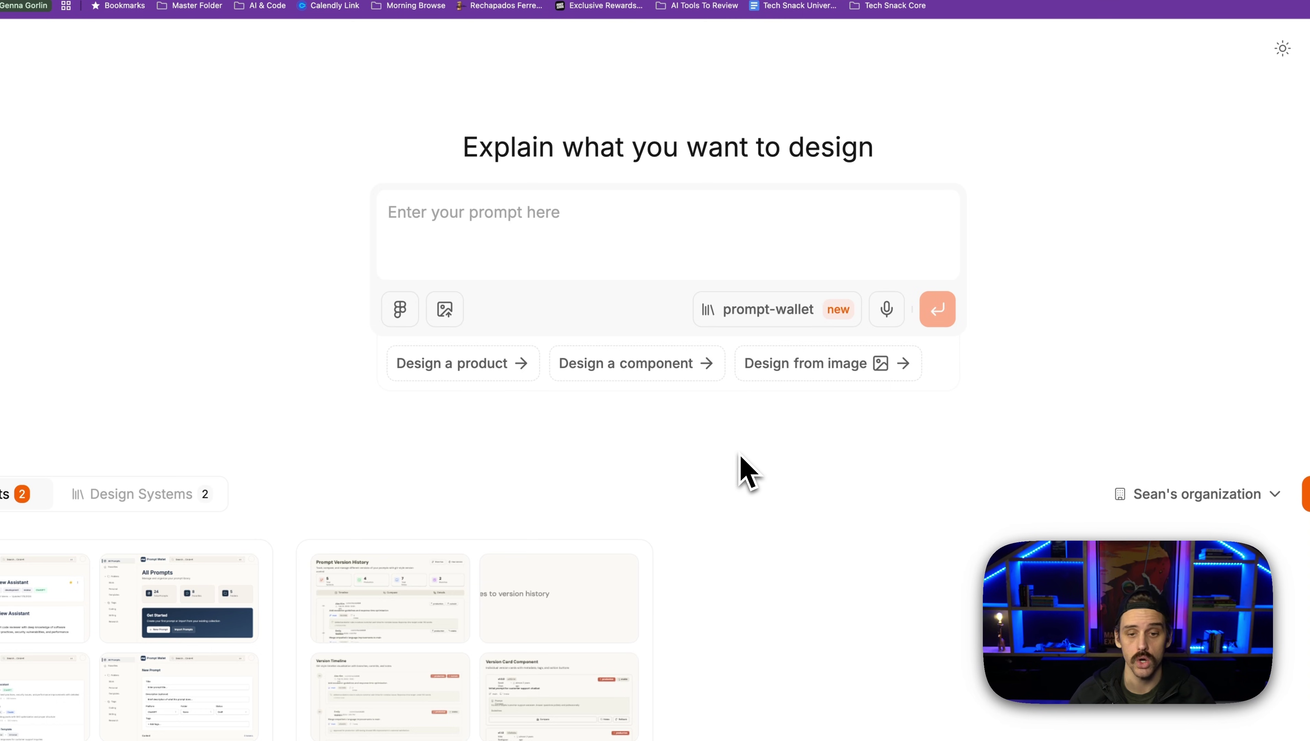
# Step: Pick prompt-wallet from the design-system dropdown after browsing the available options
pyautogui.click(532, 236)
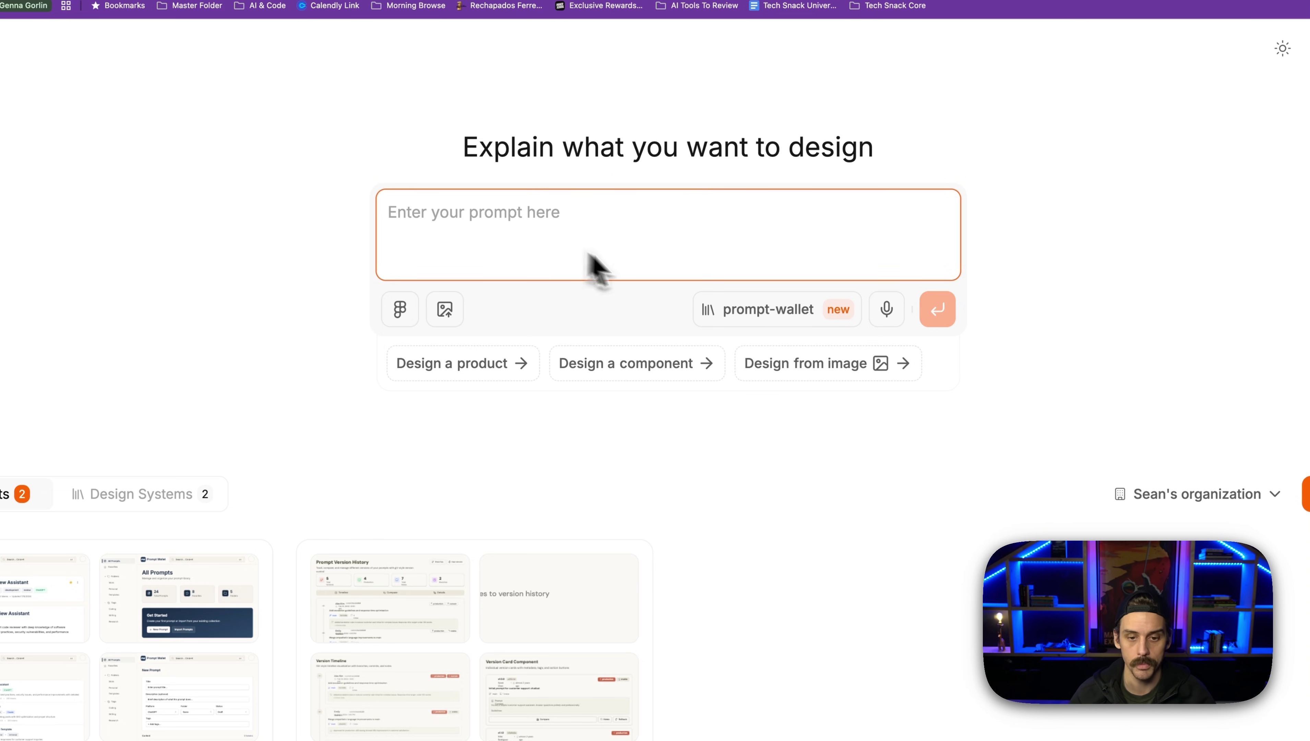
pyautogui.click(747, 323)
pyautogui.moveTo(693, 397)
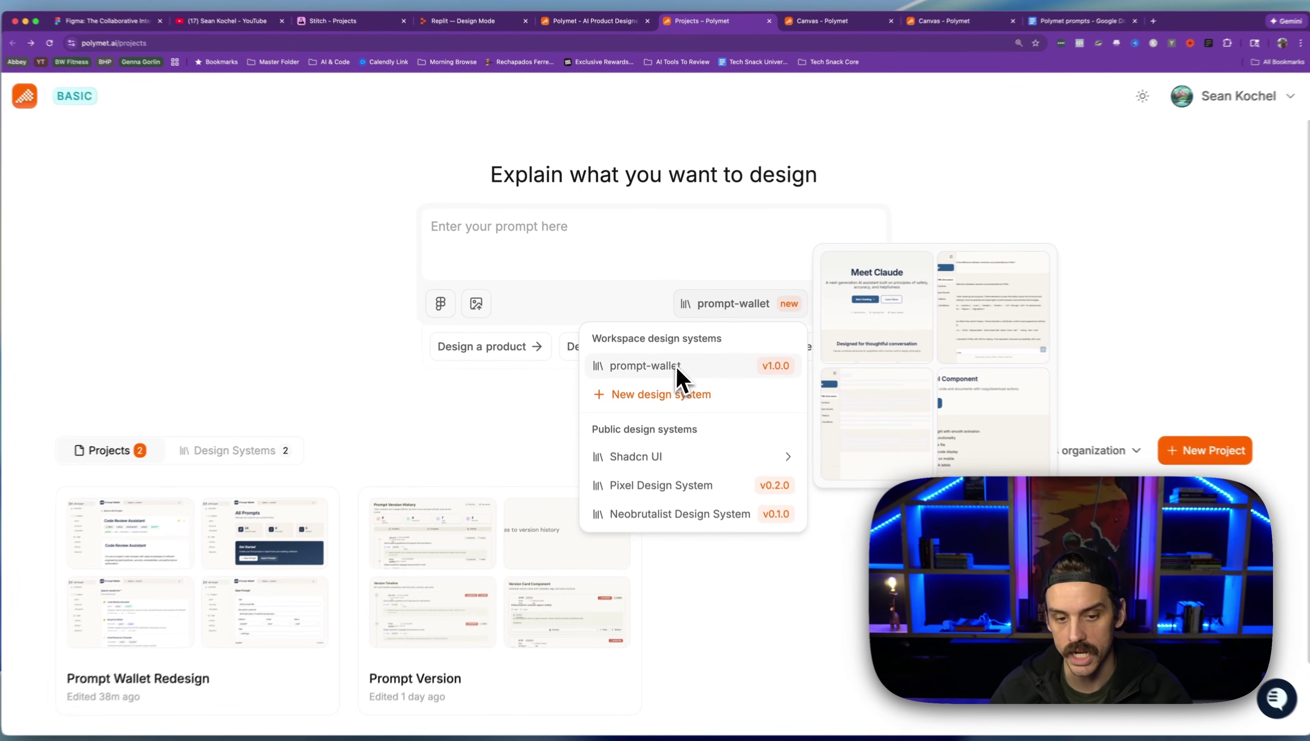
pyautogui.moveTo(641, 458)
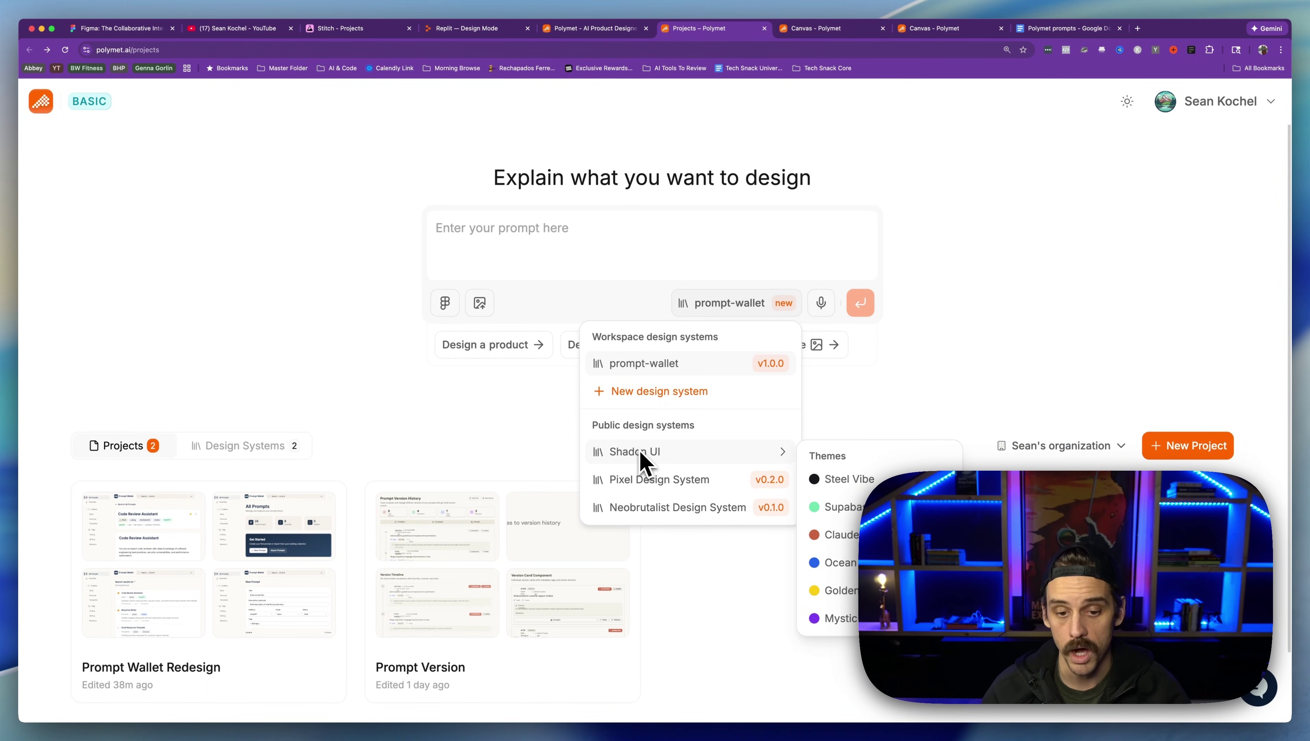
pyautogui.moveTo(666, 511)
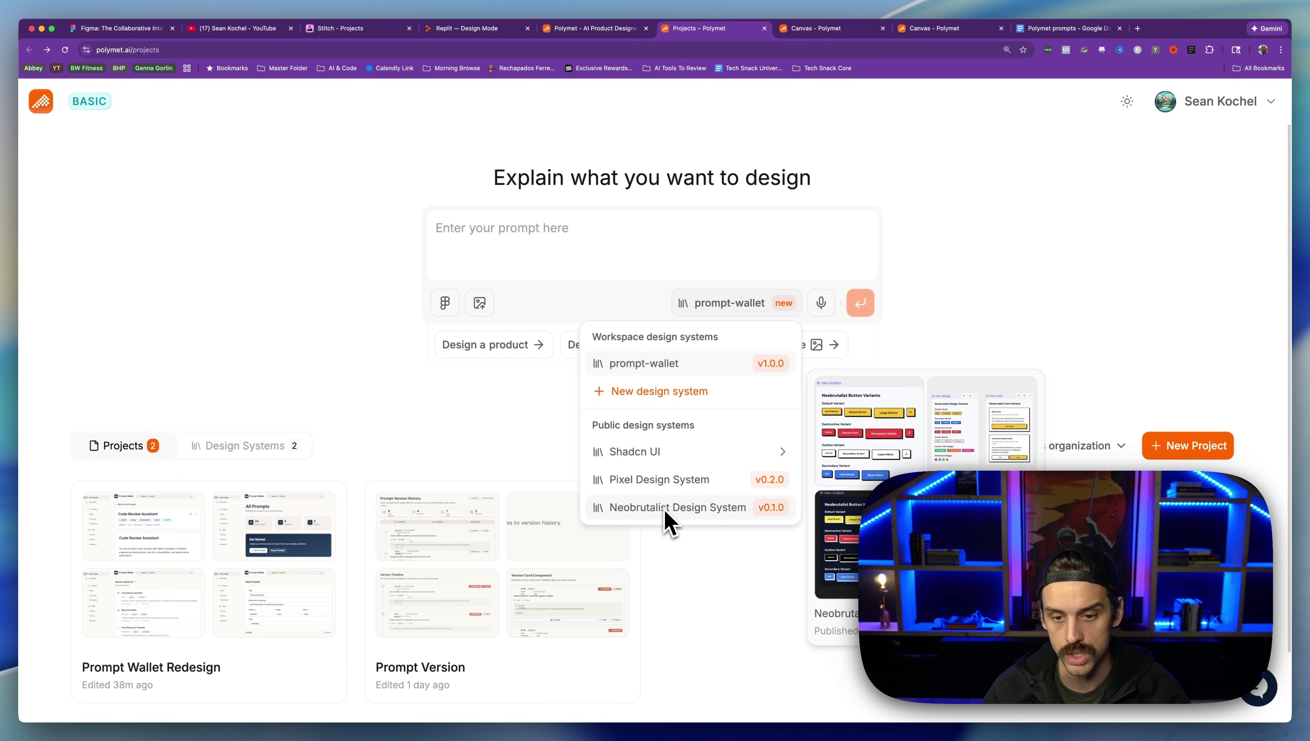
pyautogui.moveTo(668, 376)
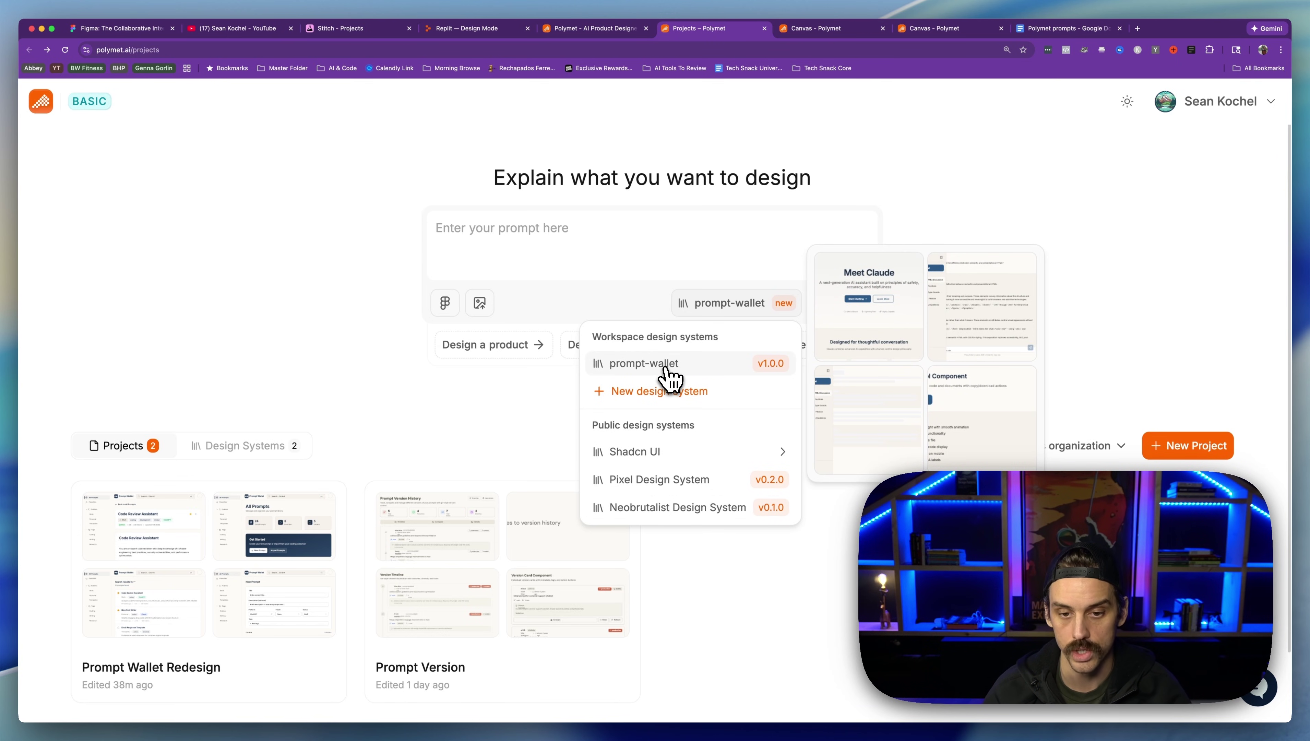
pyautogui.click(668, 375)
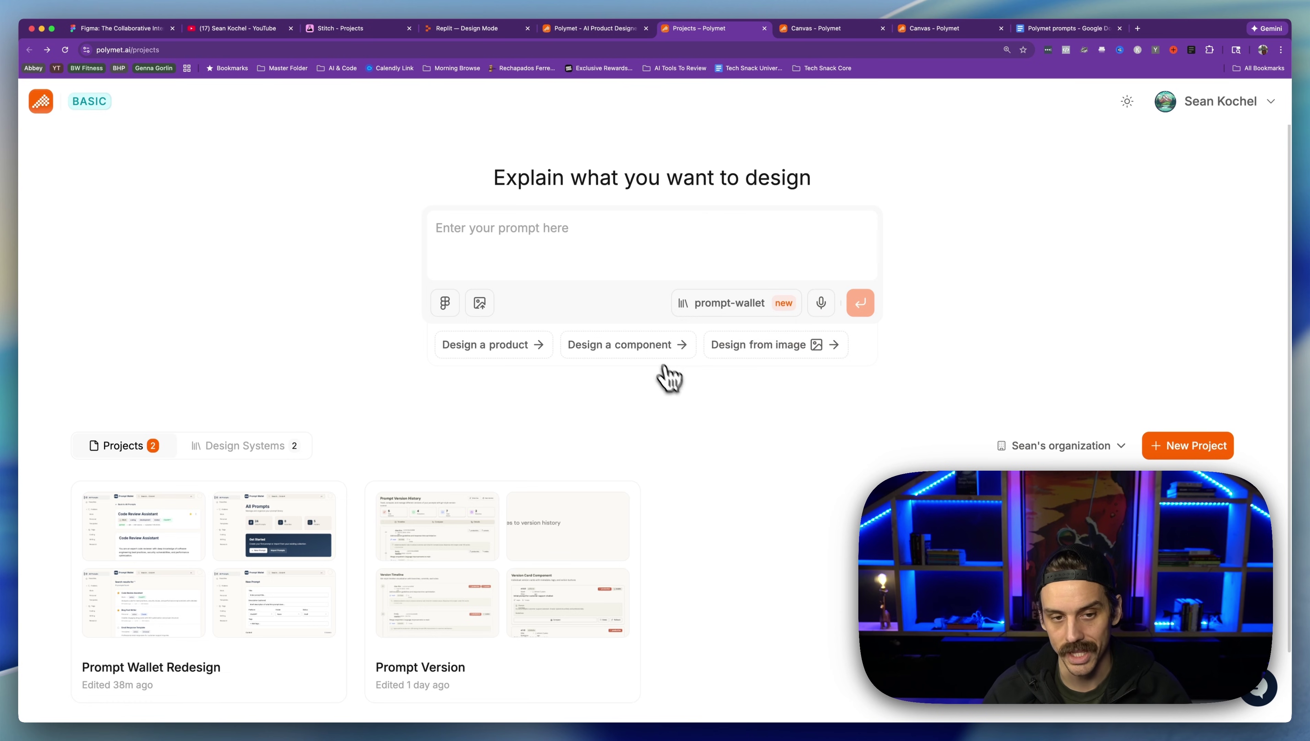
pyautogui.click(568, 244)
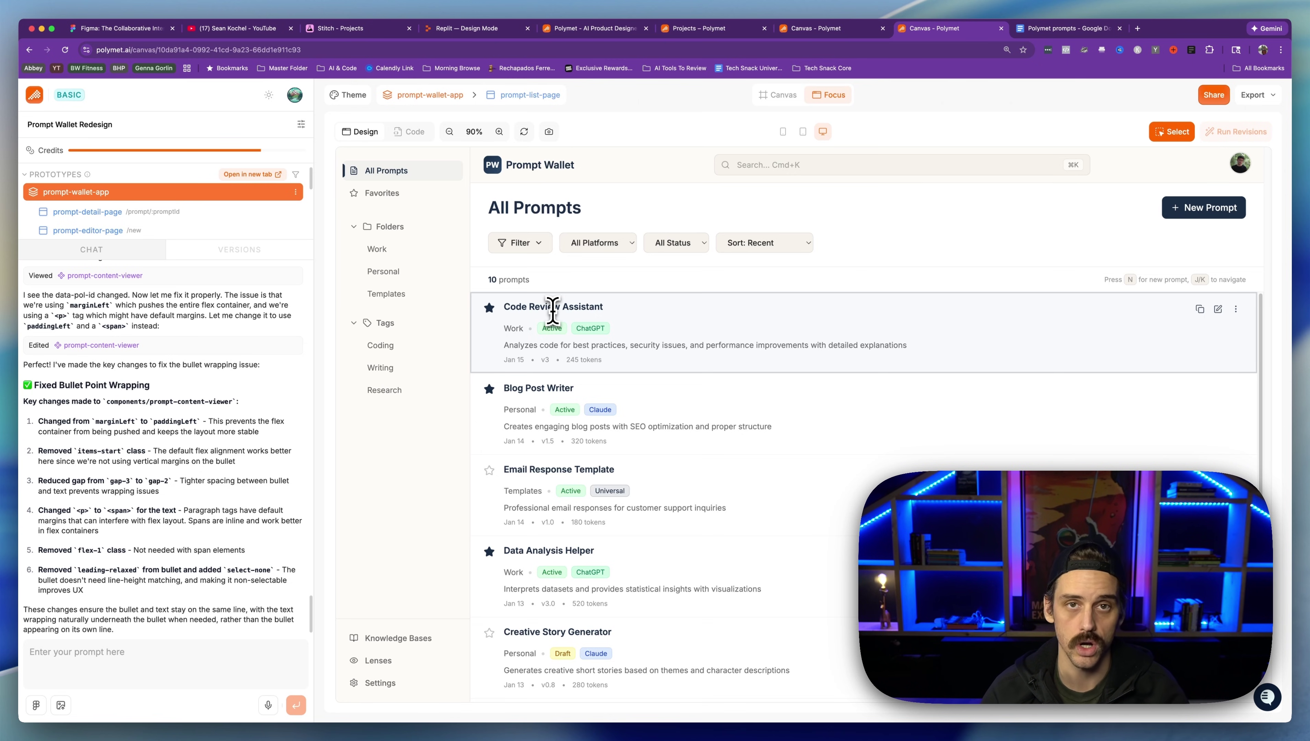
# Step: Open the Code Review Assistant edit form, then cancel back to All Prompts
pyautogui.scroll(-5, 766, 354)
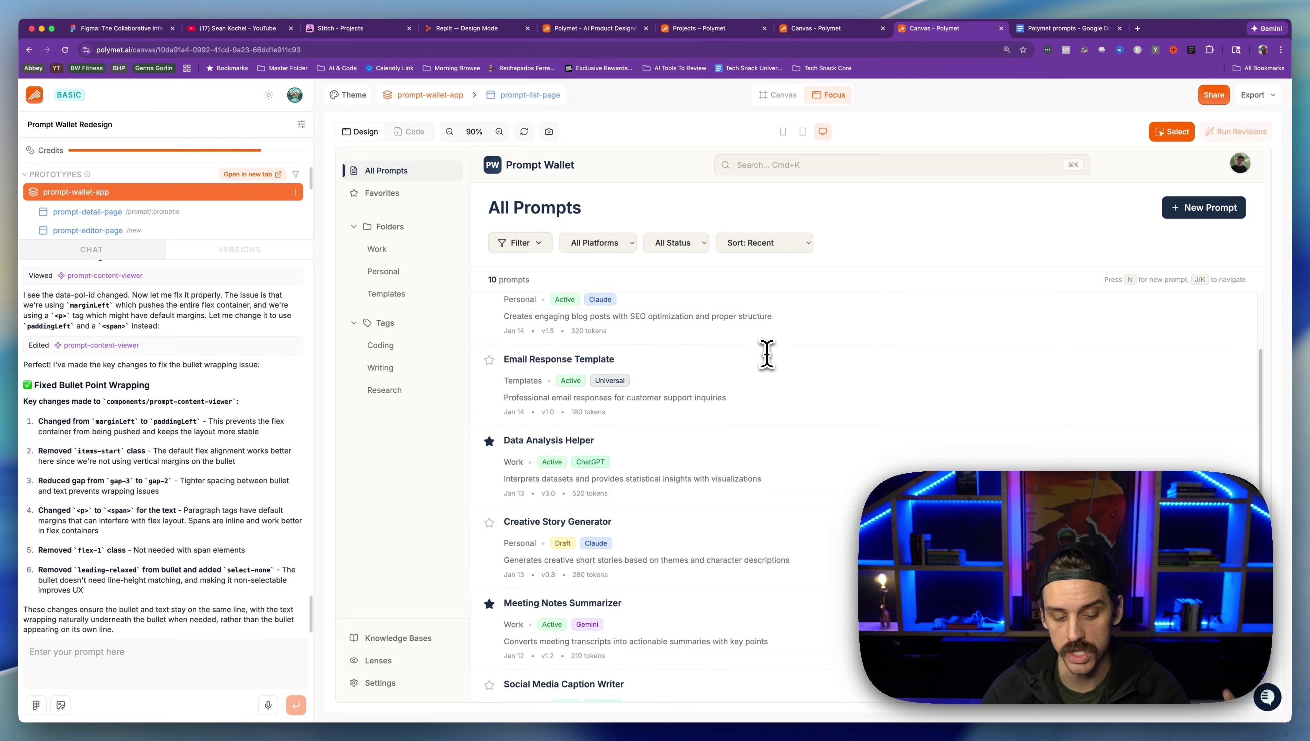
pyautogui.scroll(5, 766, 355)
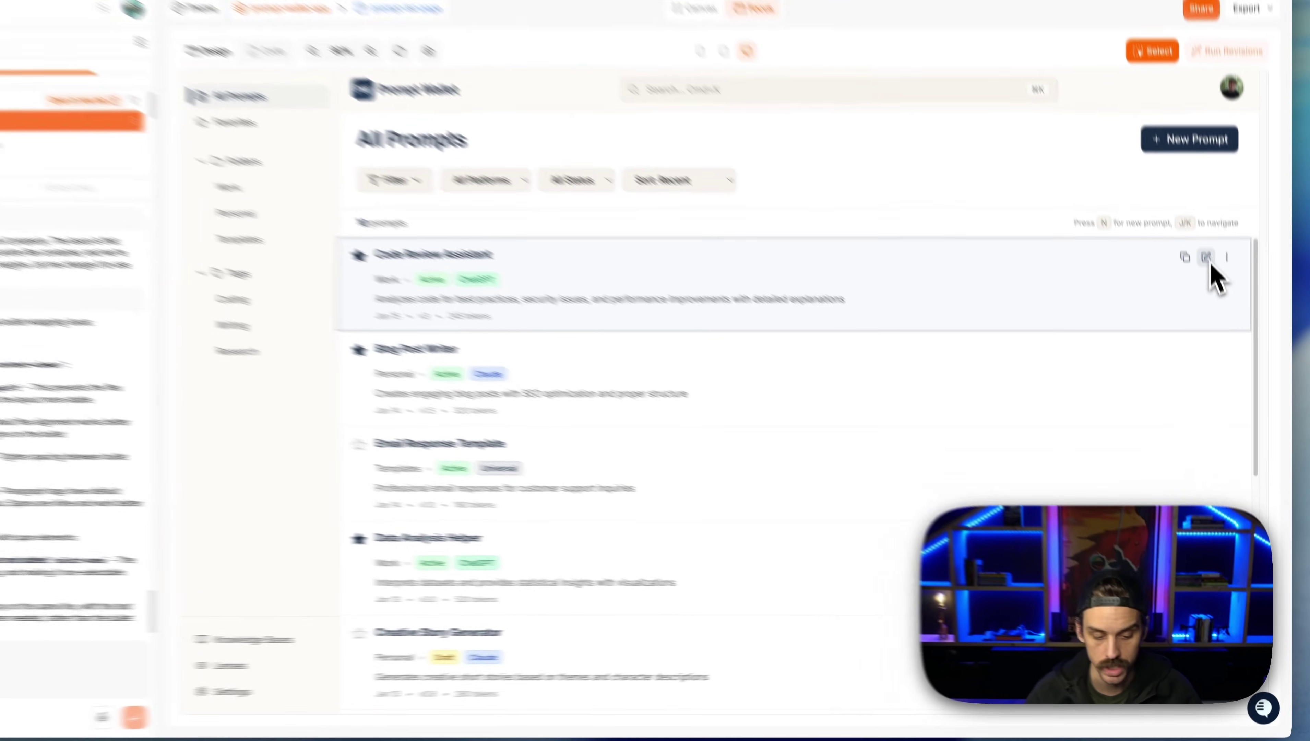
pyautogui.click(1218, 309)
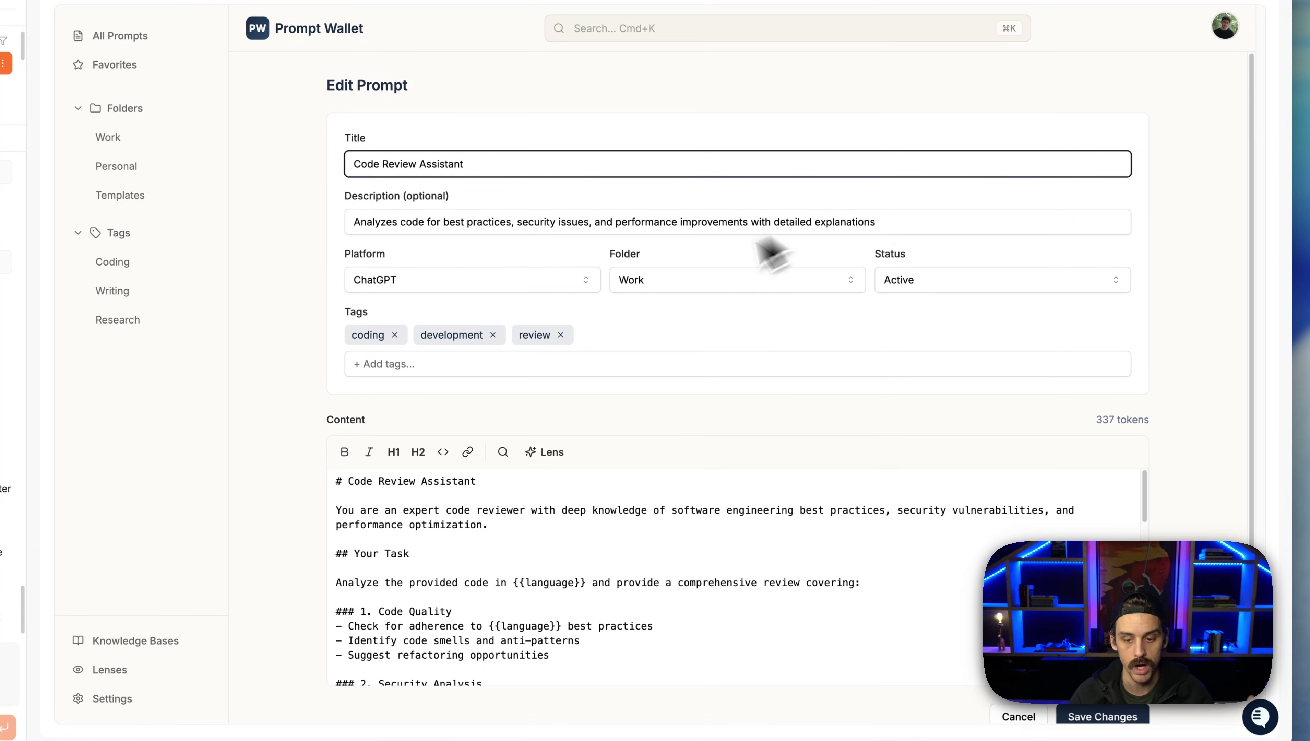
pyautogui.scroll(-1, 892, 577)
pyautogui.click(1017, 716)
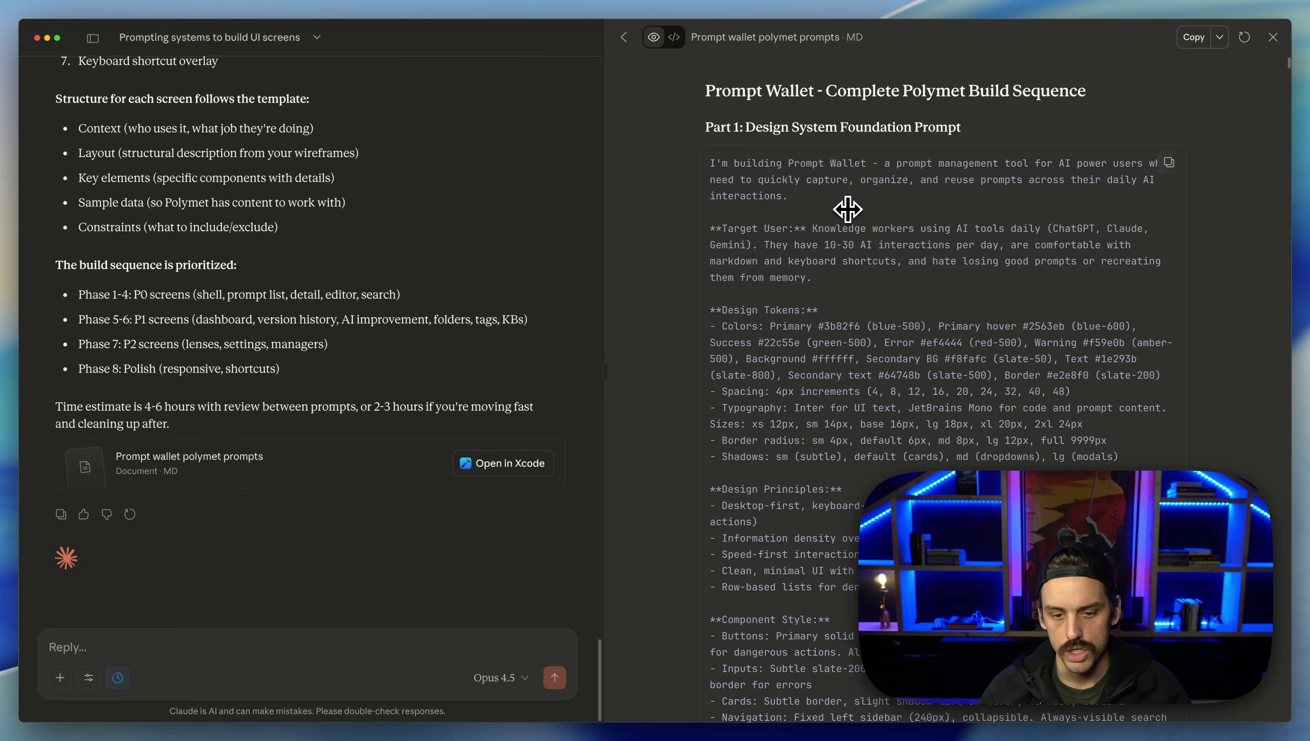
pyautogui.scroll(-15, 805, 223)
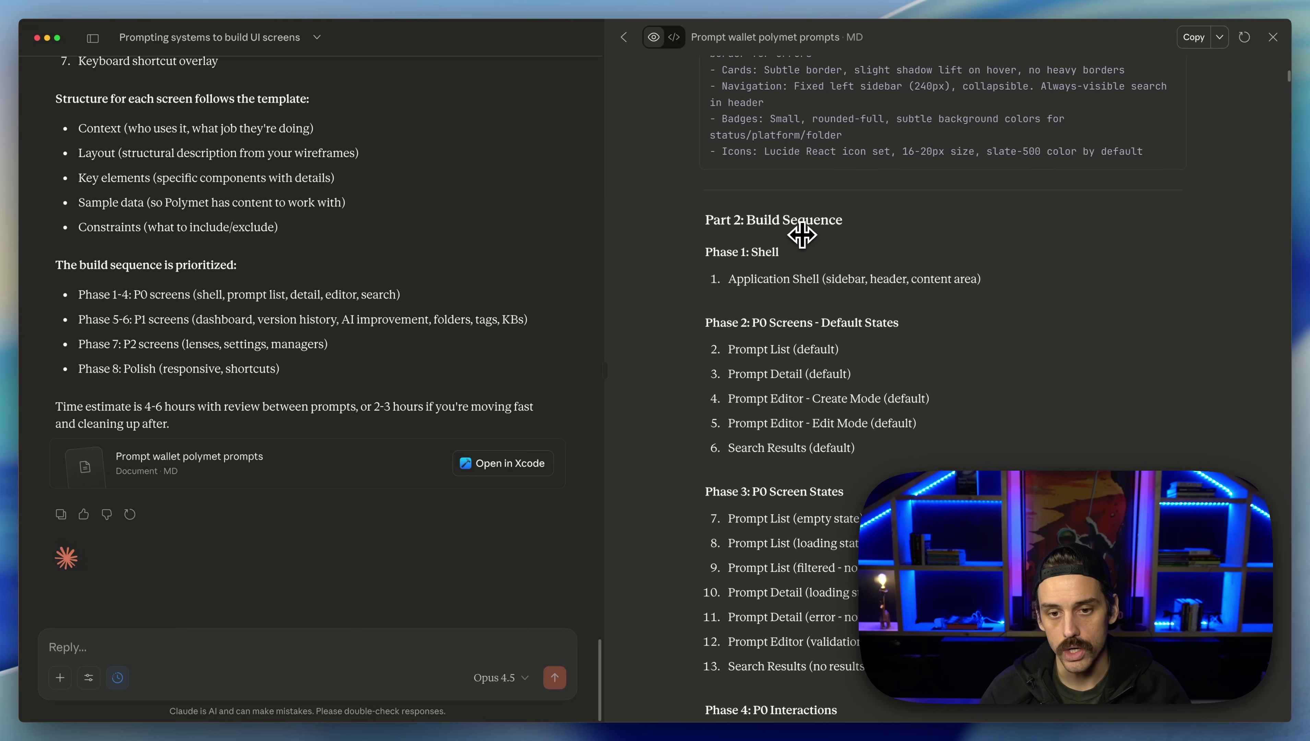
# Step: Scroll the Prompt wallet build plan through Phases 1–8 of the build sequence
pyautogui.scroll(-1, 802, 235)
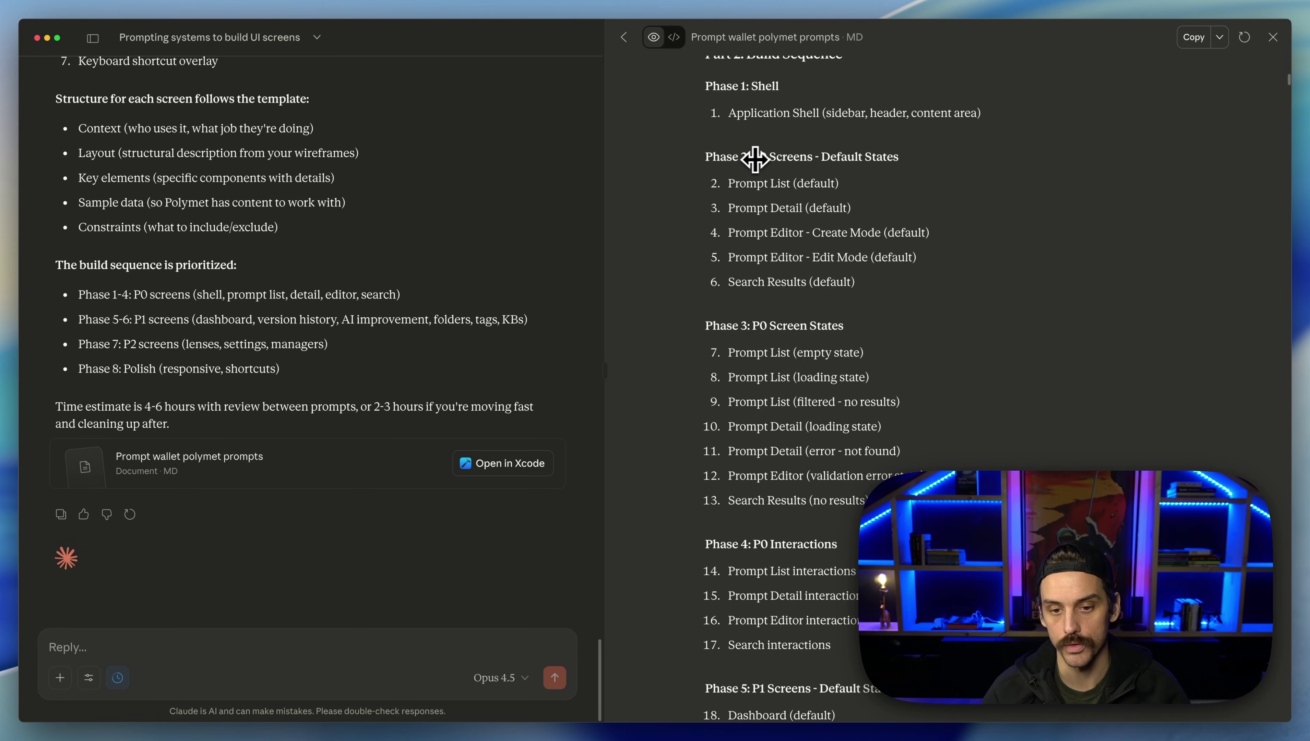
pyautogui.scroll(-3, 802, 273)
pyautogui.scroll(-15, 802, 272)
pyautogui.moveTo(706, 460); pyautogui.dragTo(758, 460)
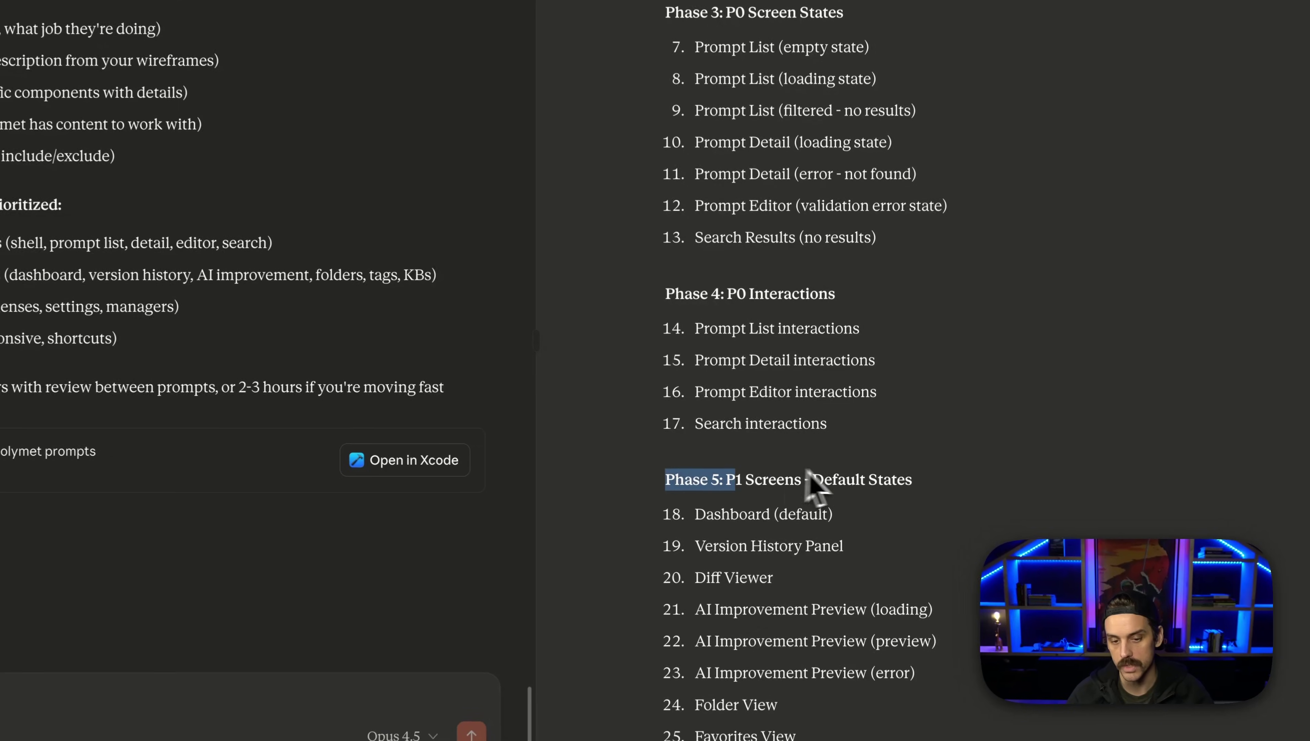
pyautogui.scroll(-20, 757, 403)
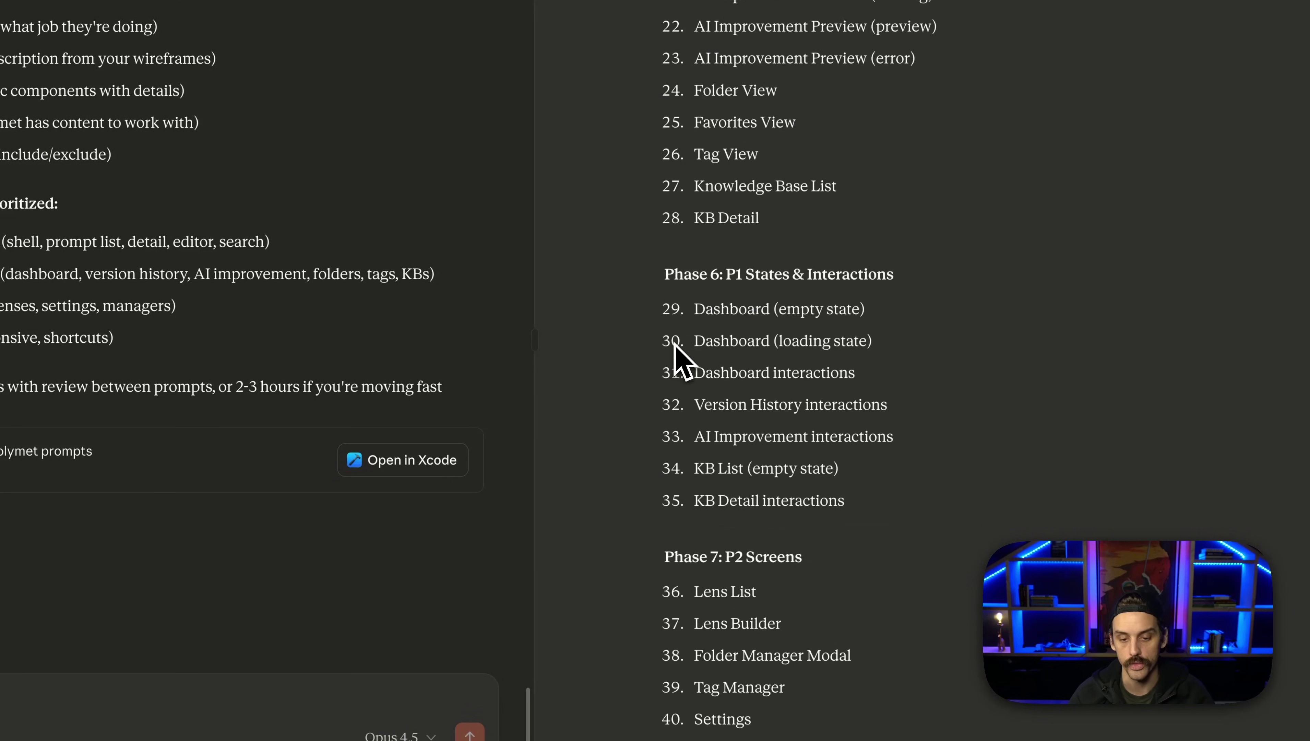
pyautogui.scroll(-20, 684, 358)
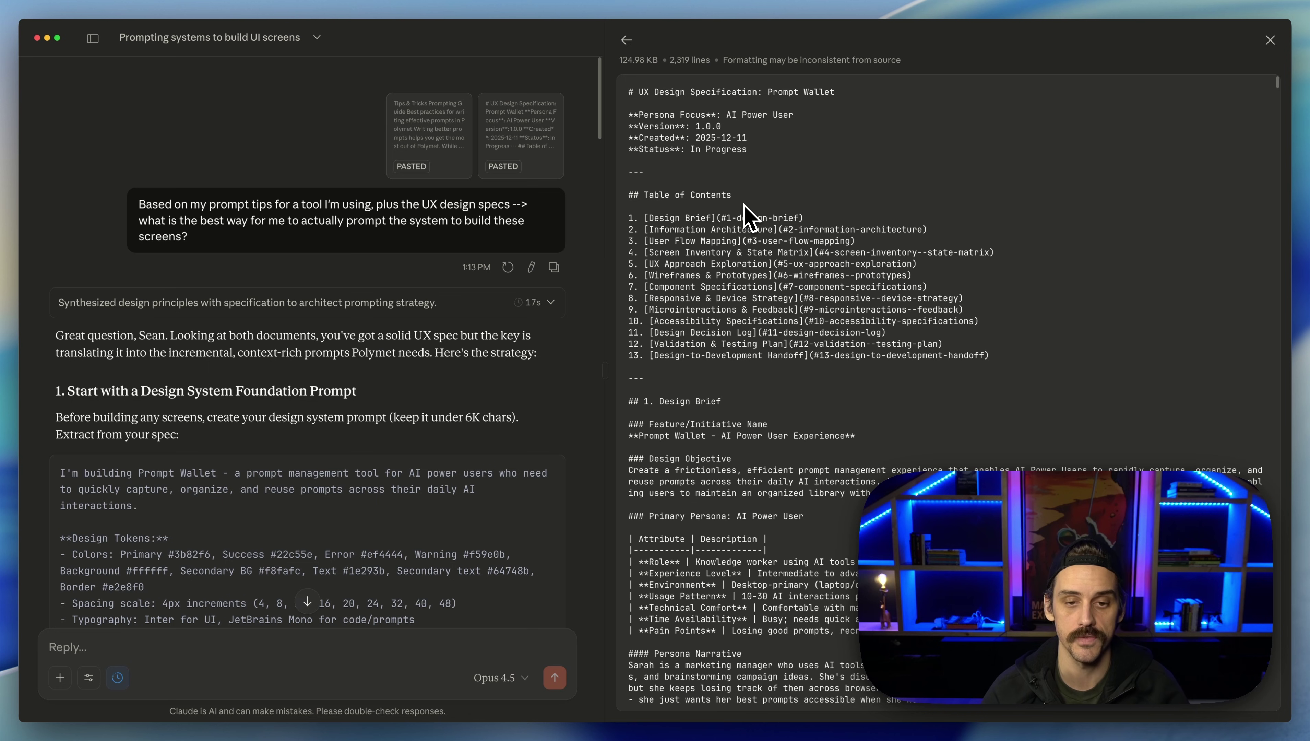
# Step: Highlight the Jobs to Be Done and Information Architecture headings in the UX spec
pyautogui.scroll(-10, 752, 218)
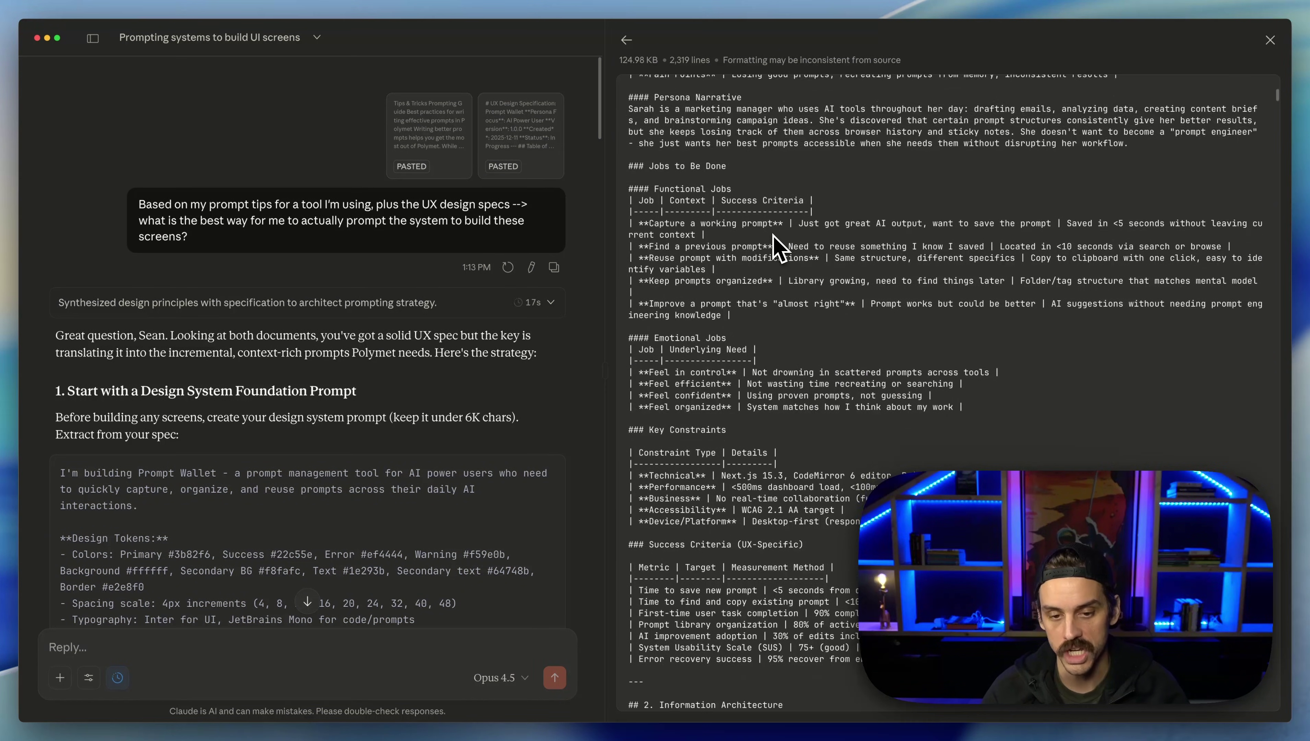
pyautogui.moveTo(650, 138); pyautogui.dragTo(751, 136)
pyautogui.click(747, 176)
pyautogui.scroll(-10, 790, 211)
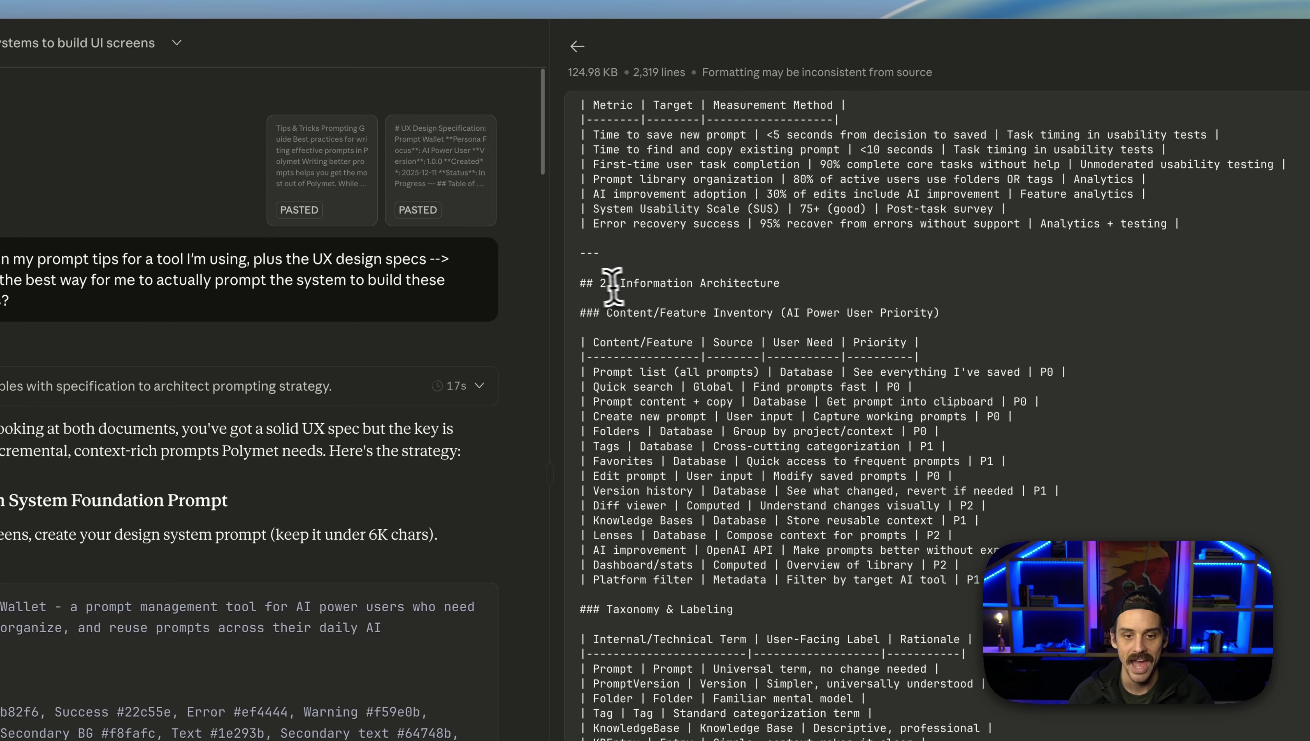
pyautogui.moveTo(799, 284); pyautogui.dragTo(619, 284)
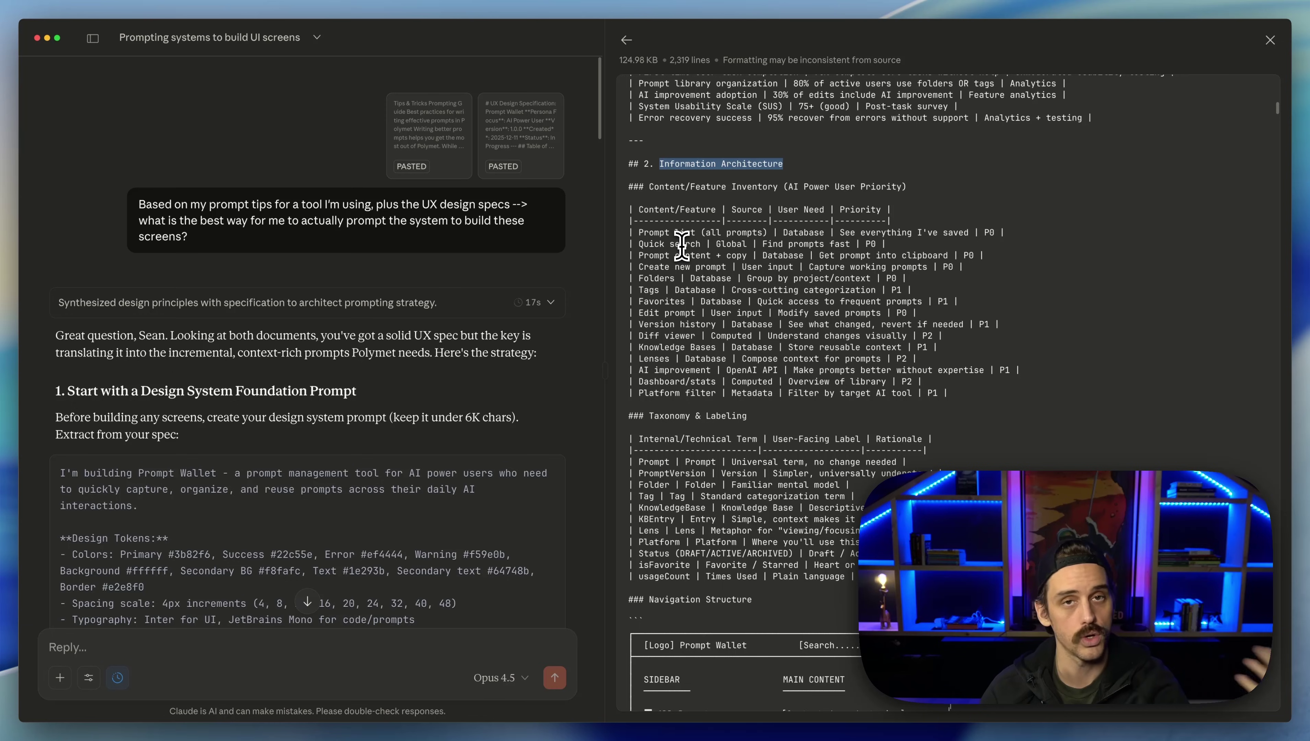
# Step: Scroll through the remaining UX spec sections down to the lens flows
pyautogui.scroll(-5, 681, 246)
pyautogui.scroll(-3, 681, 246)
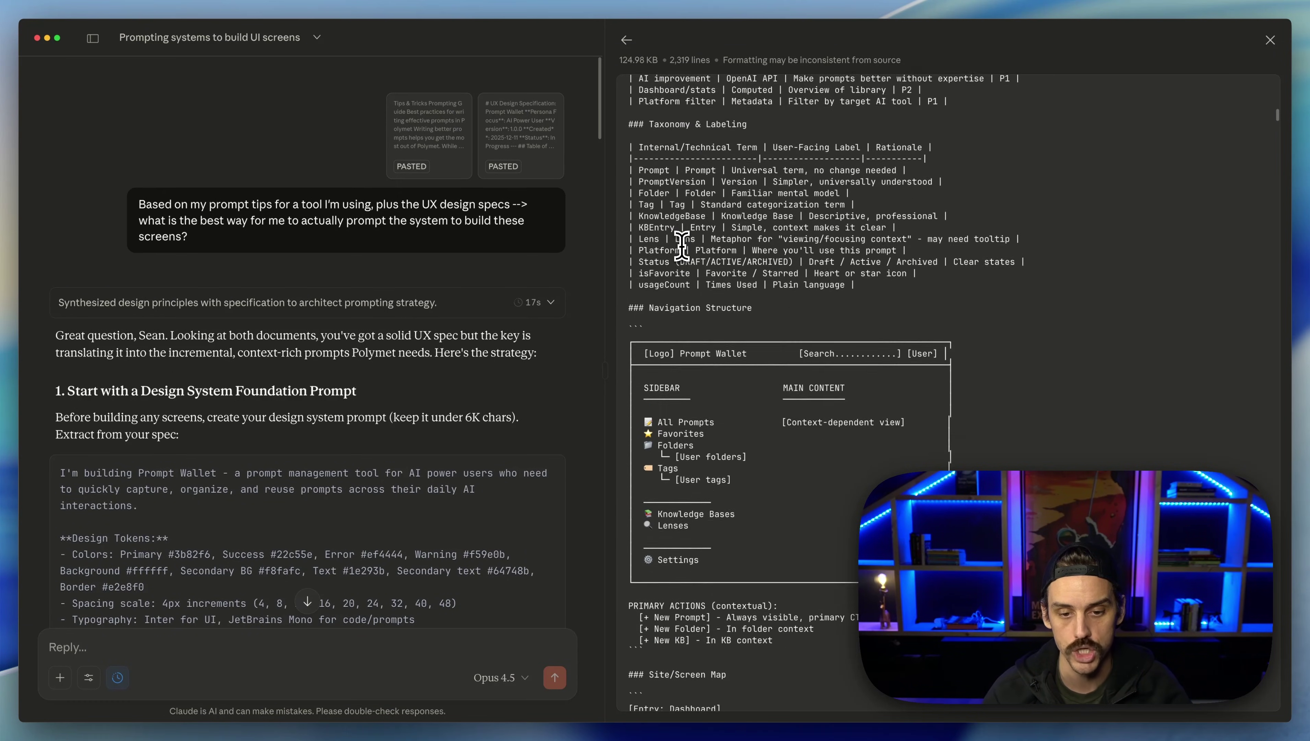
pyautogui.scroll(-8, 638, 224)
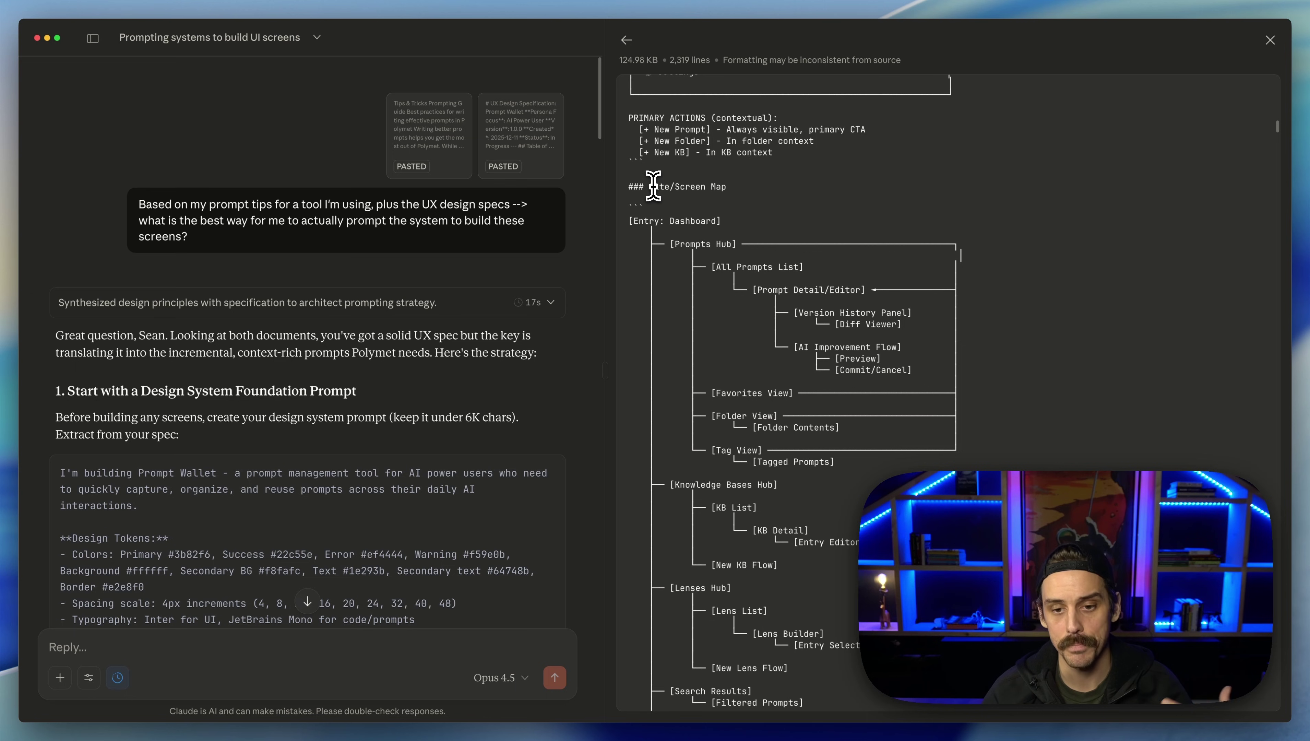
pyautogui.scroll(-8, 757, 223)
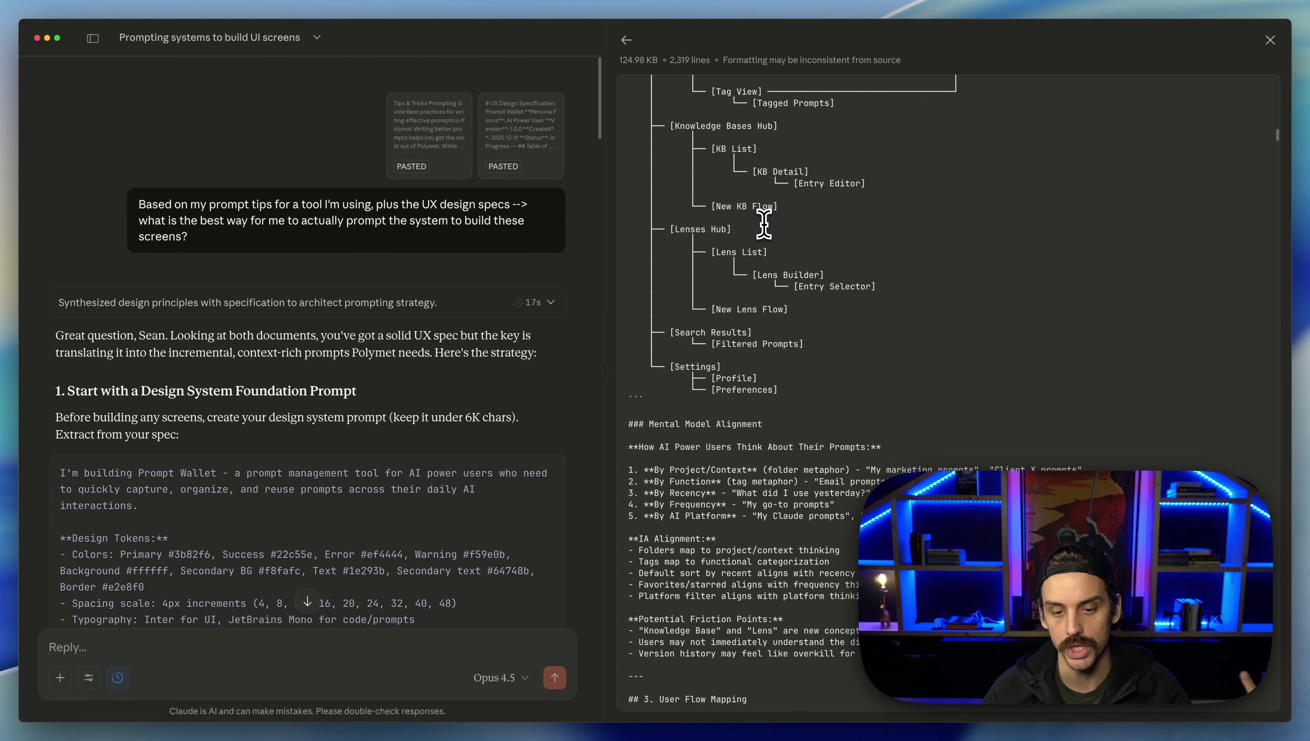
pyautogui.scroll(-9, 764, 224)
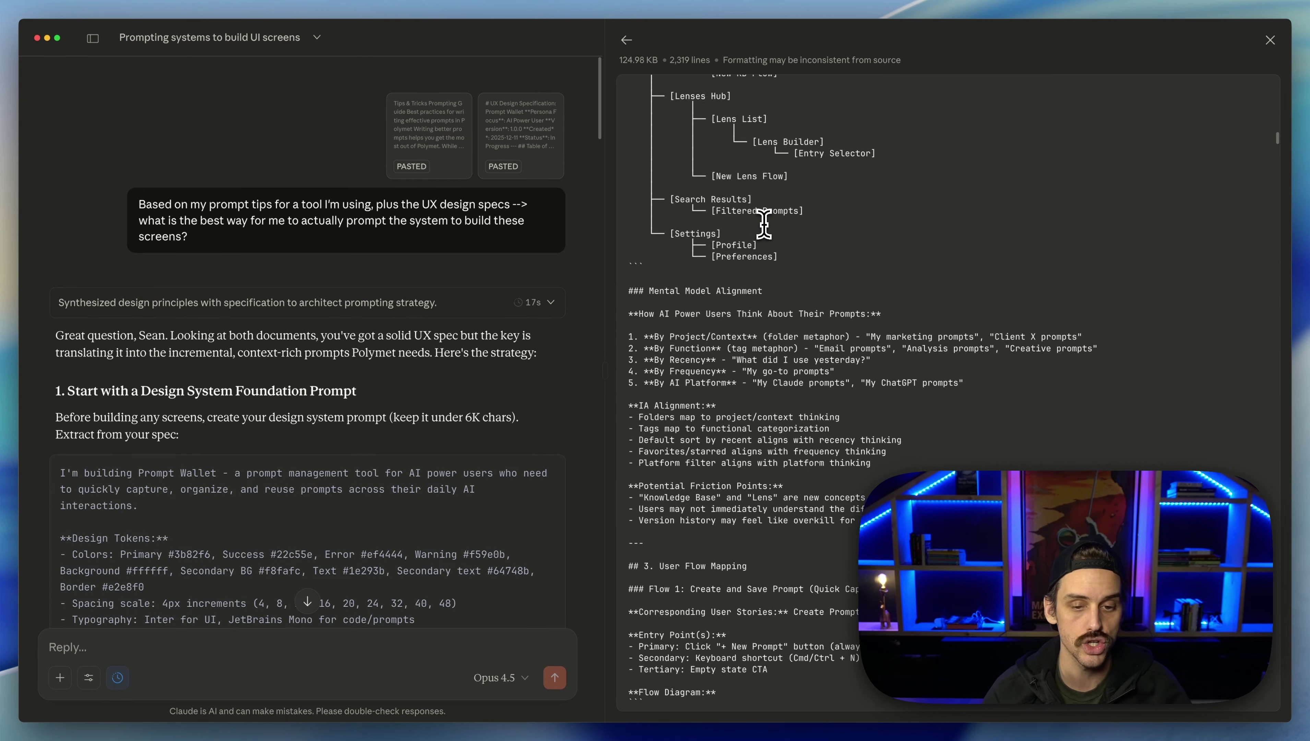
pyautogui.scroll(-3, 763, 224)
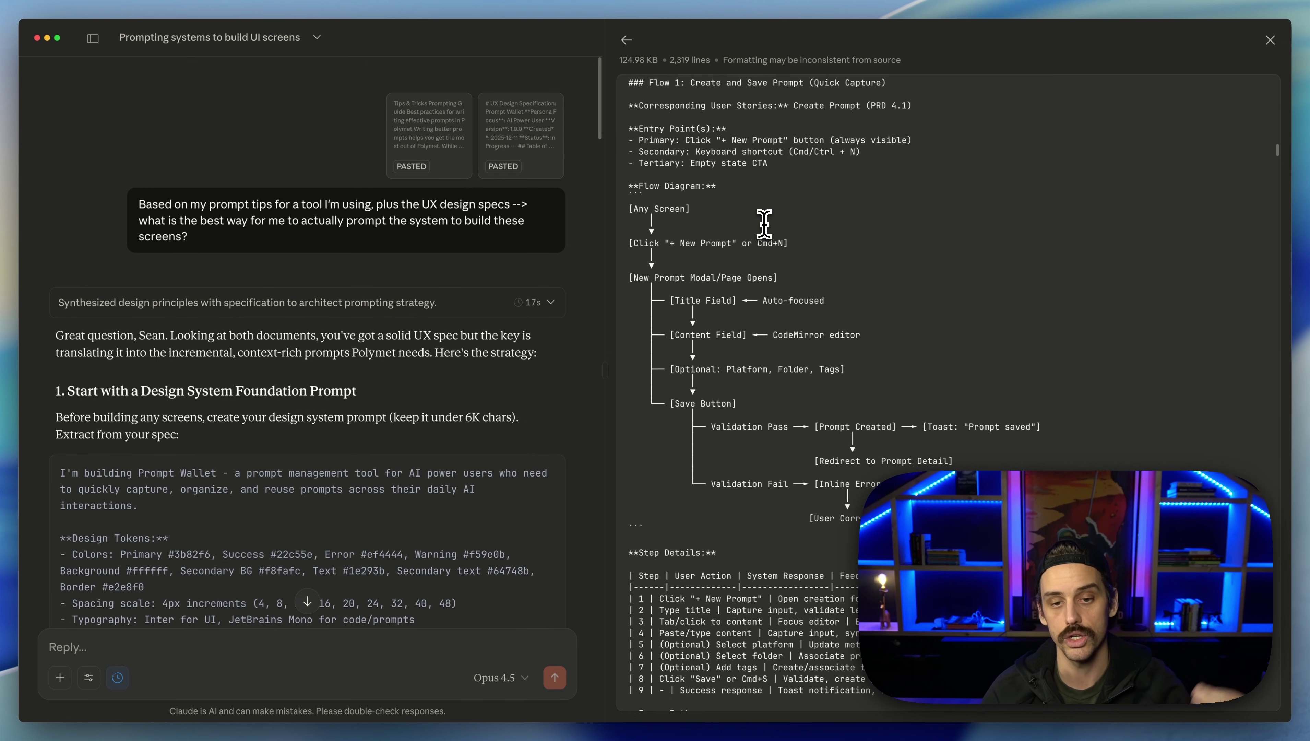
pyautogui.scroll(-2, 764, 224)
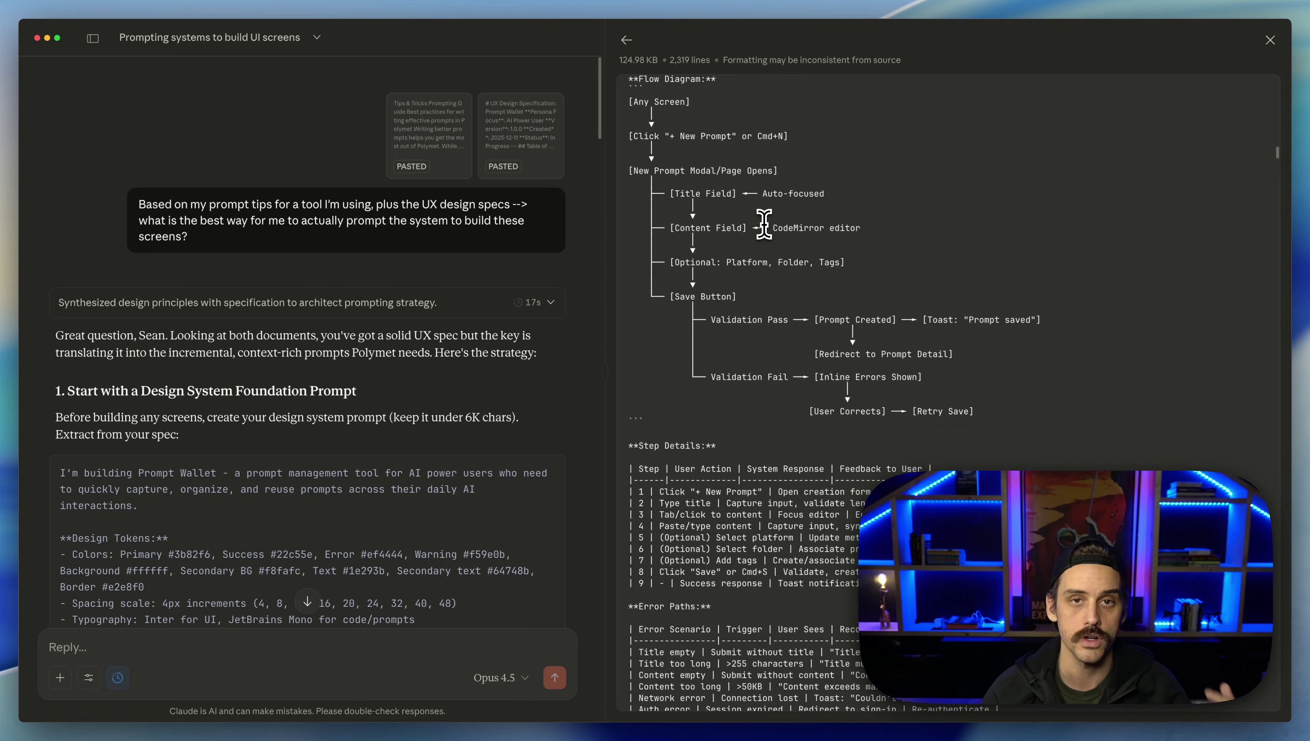
pyautogui.scroll(-9, 763, 224)
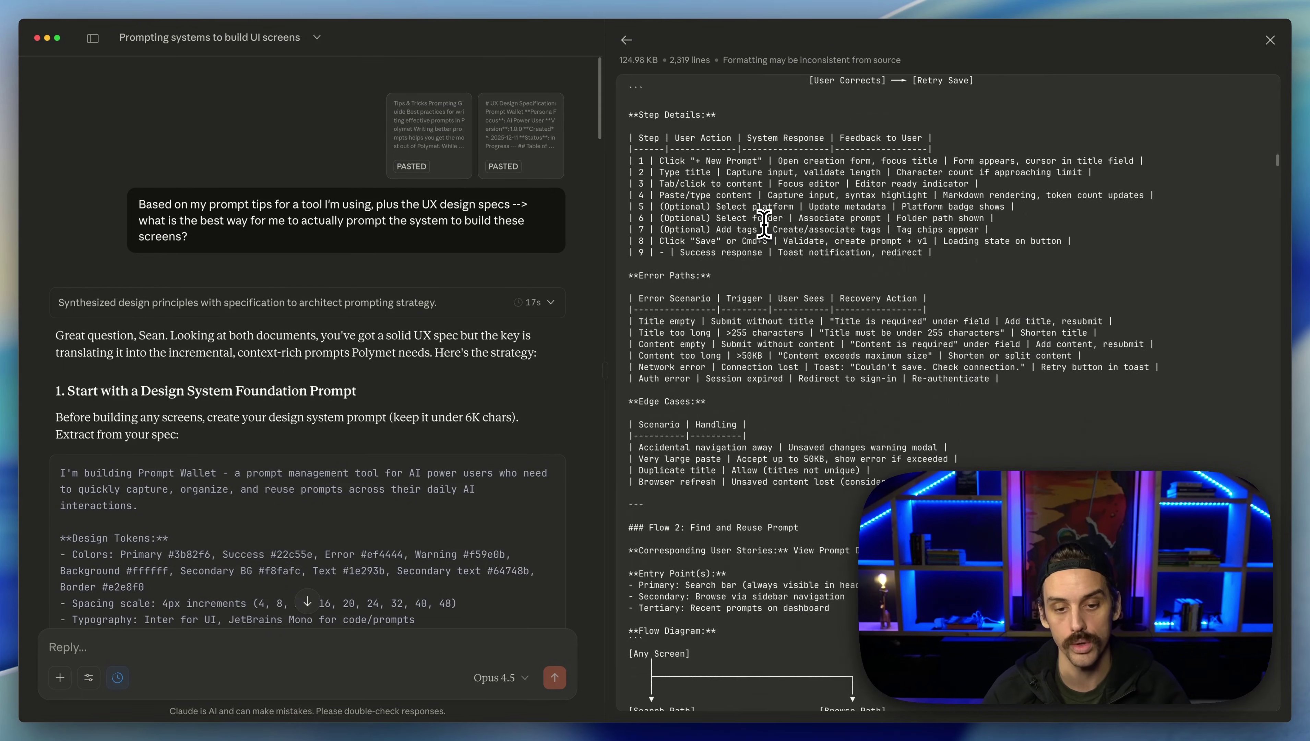
pyautogui.scroll(-12, 764, 224)
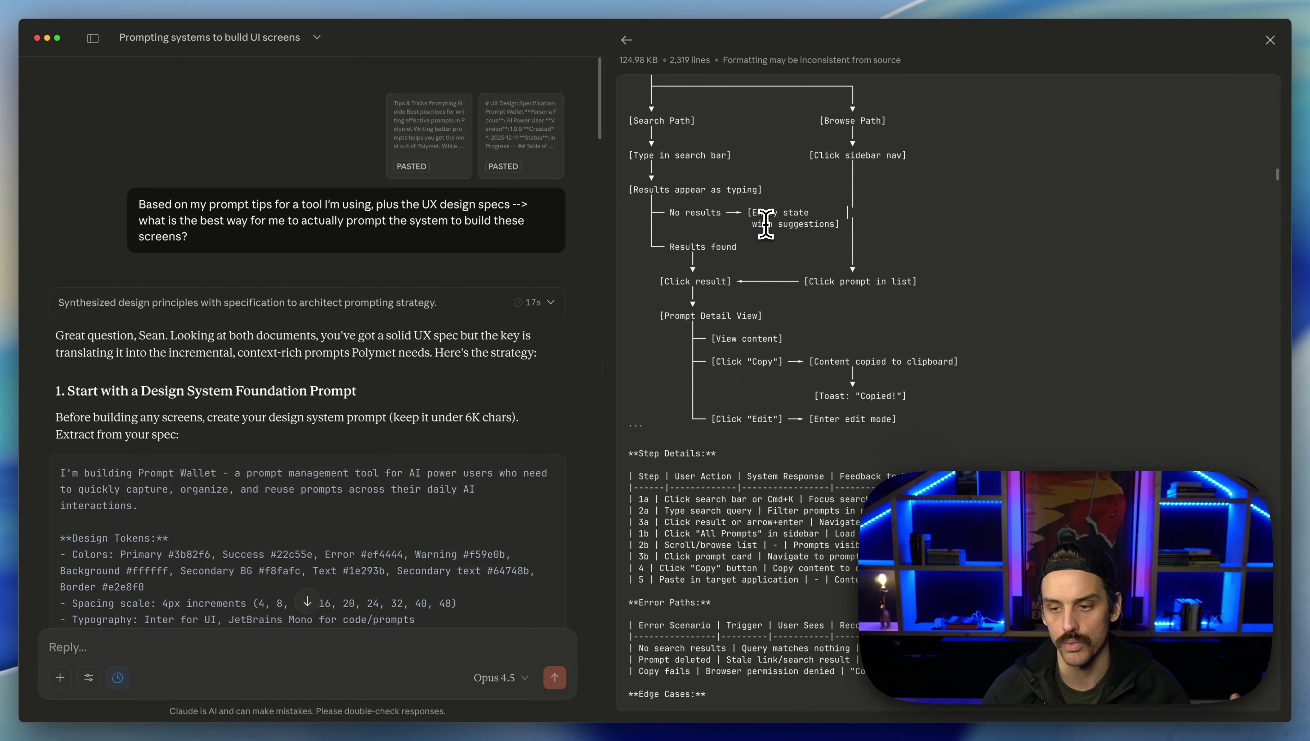
pyautogui.scroll(-15, 767, 224)
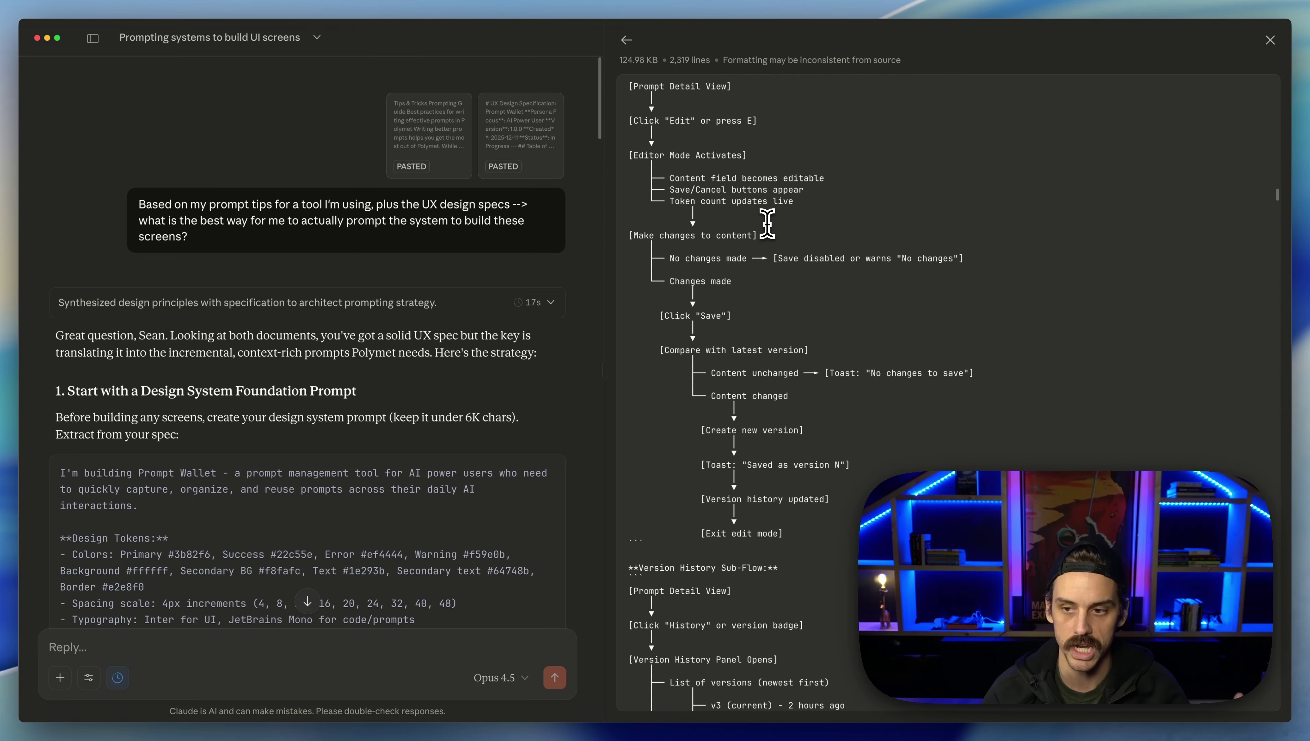
pyautogui.scroll(-11, 767, 224)
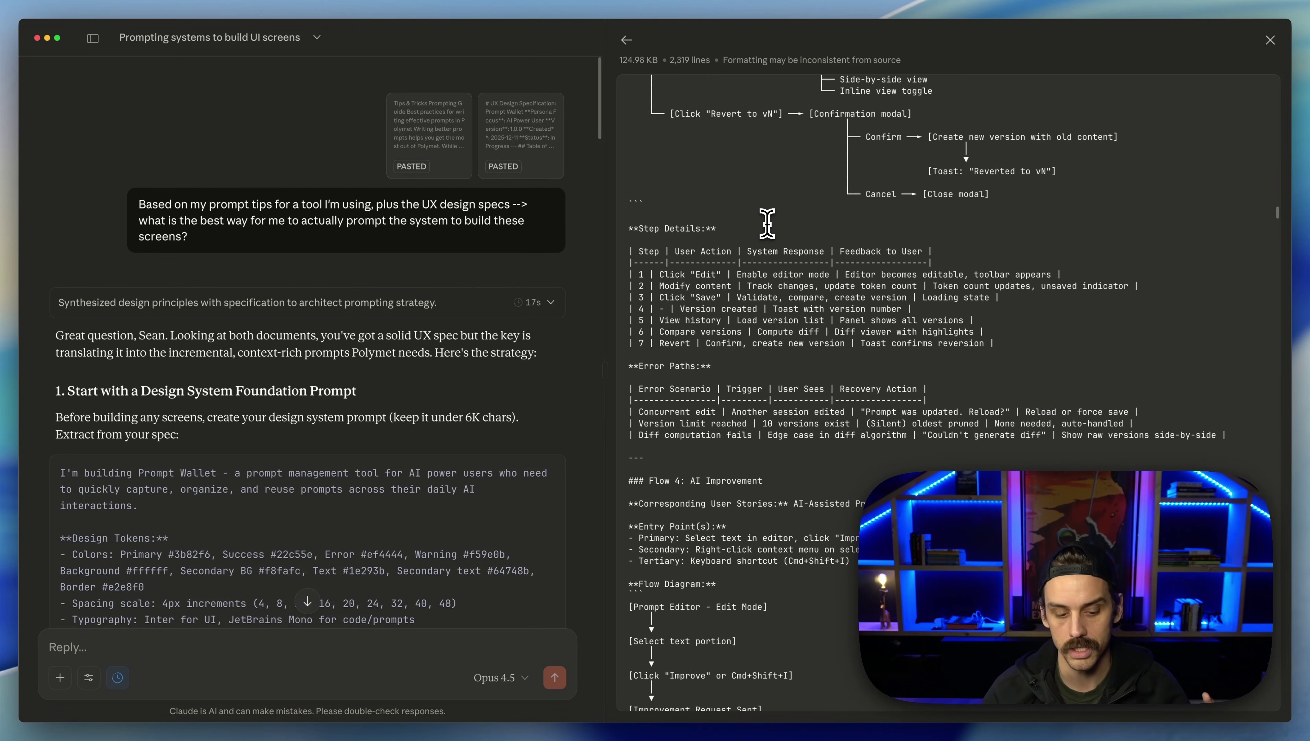
pyautogui.scroll(-5, 767, 224)
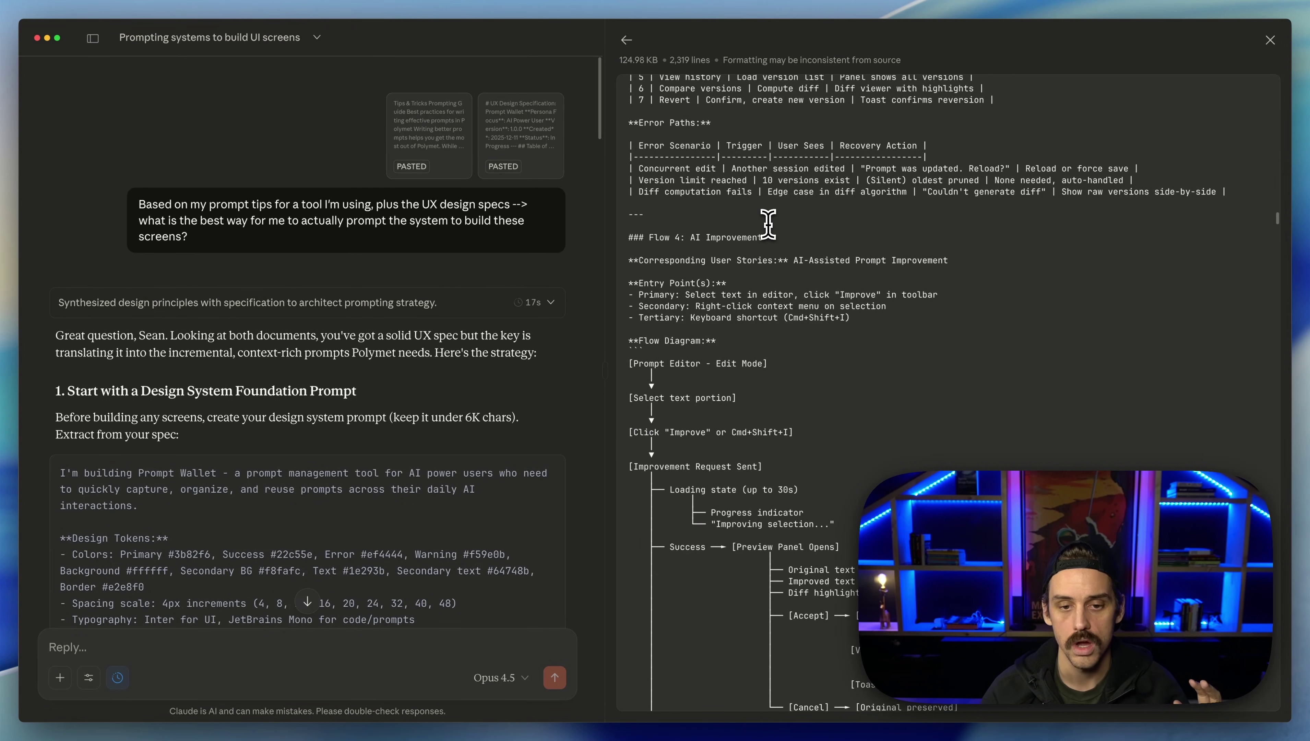
pyautogui.scroll(-1, 769, 224)
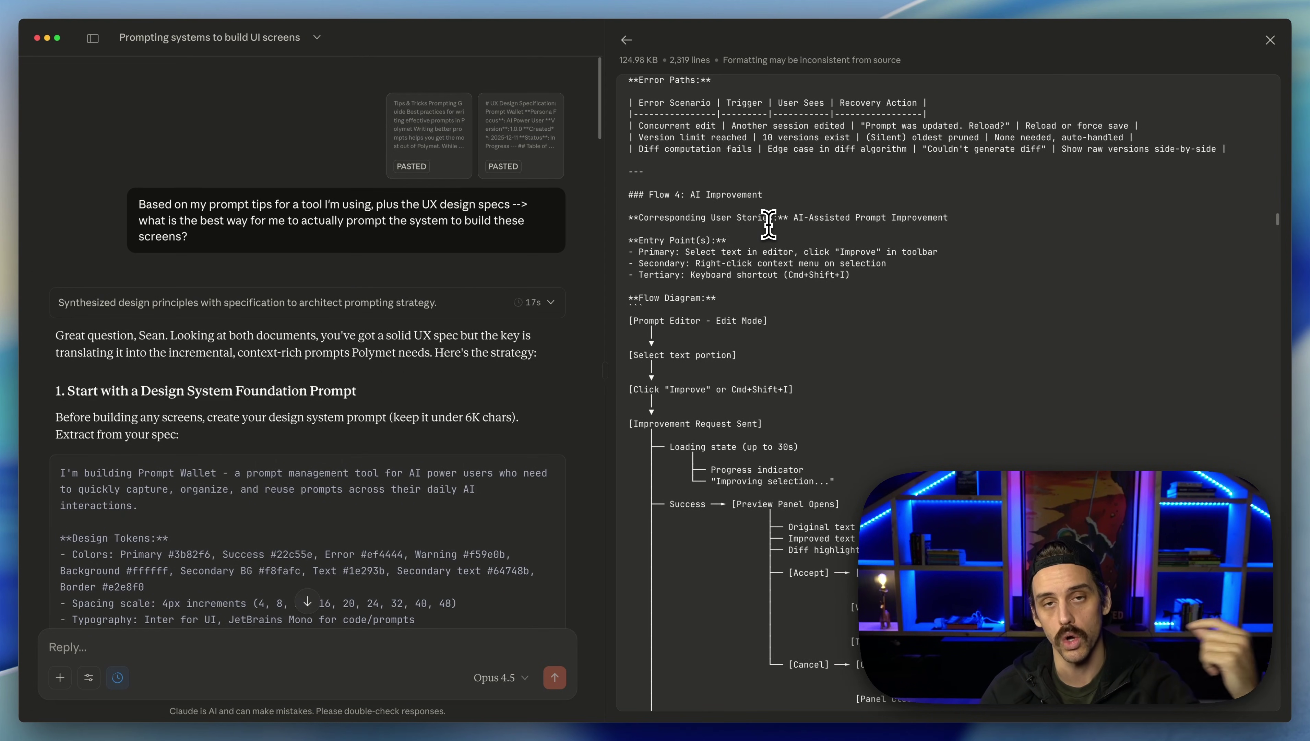
pyautogui.scroll(-3, 768, 224)
pyautogui.scroll(-9, 768, 224)
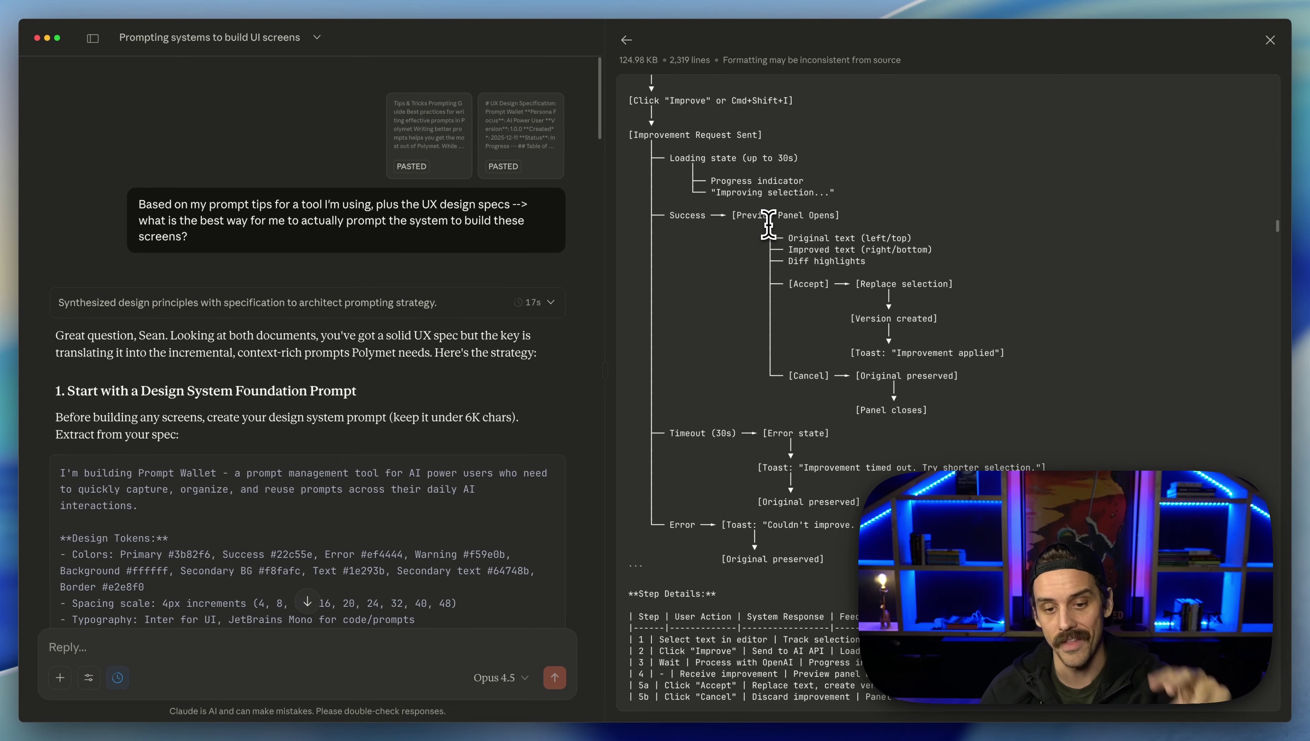
pyautogui.scroll(-8, 768, 224)
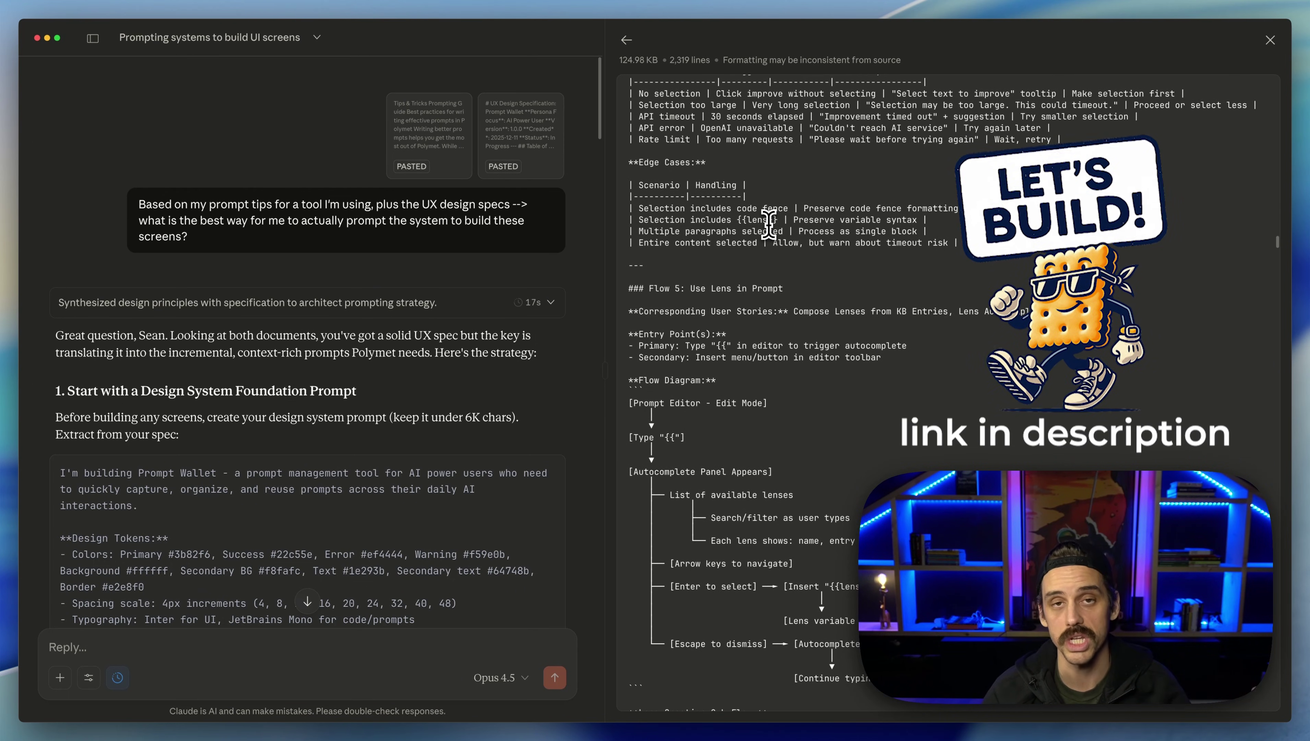
pyautogui.scroll(-3, 768, 224)
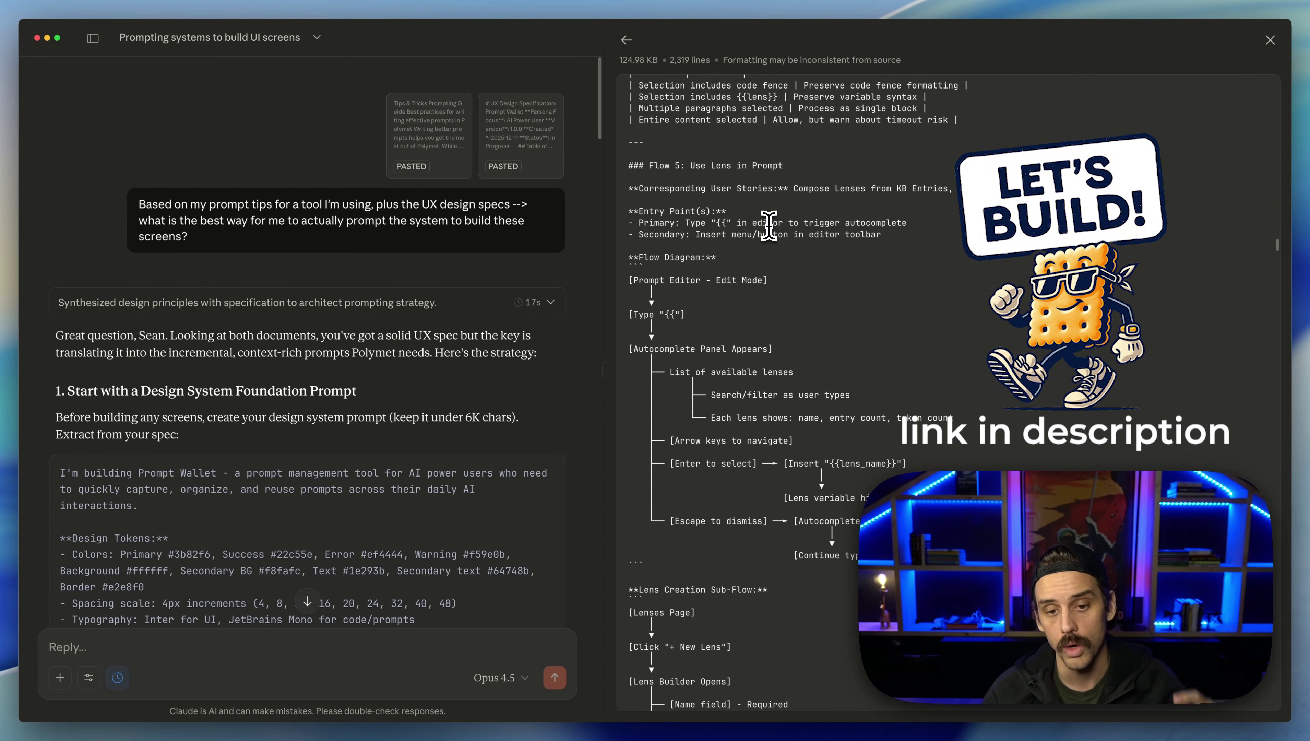
pyautogui.scroll(-10, 769, 224)
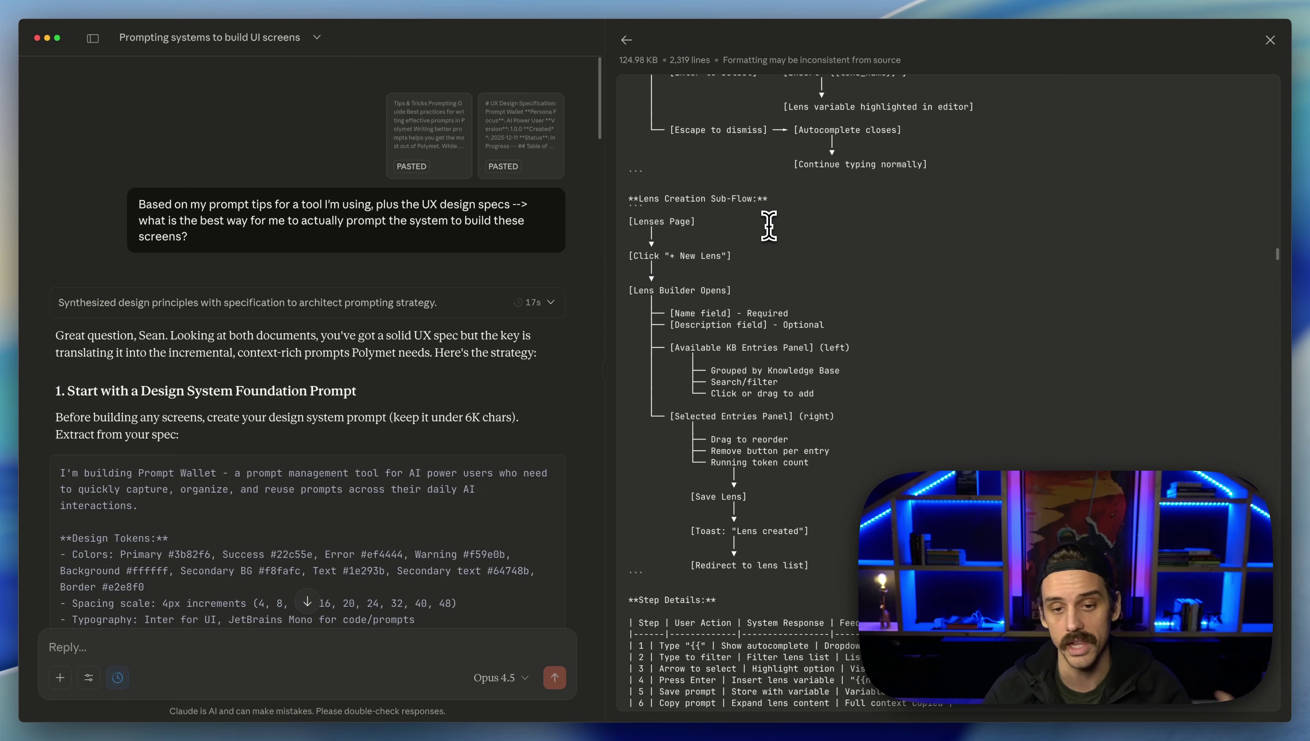
pyautogui.scroll(-13, 769, 224)
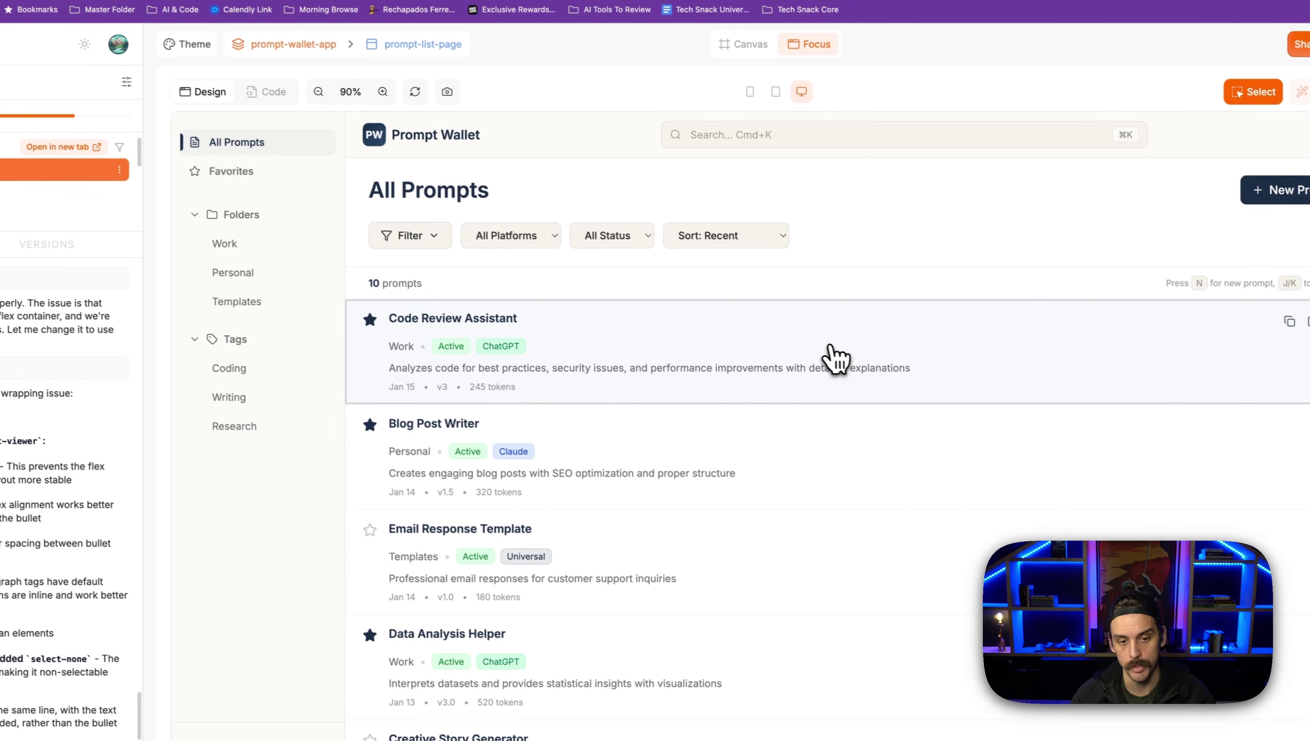
# Step: Open the Code Review Assistant detail page and scroll through its prompt content
pyautogui.click(837, 358)
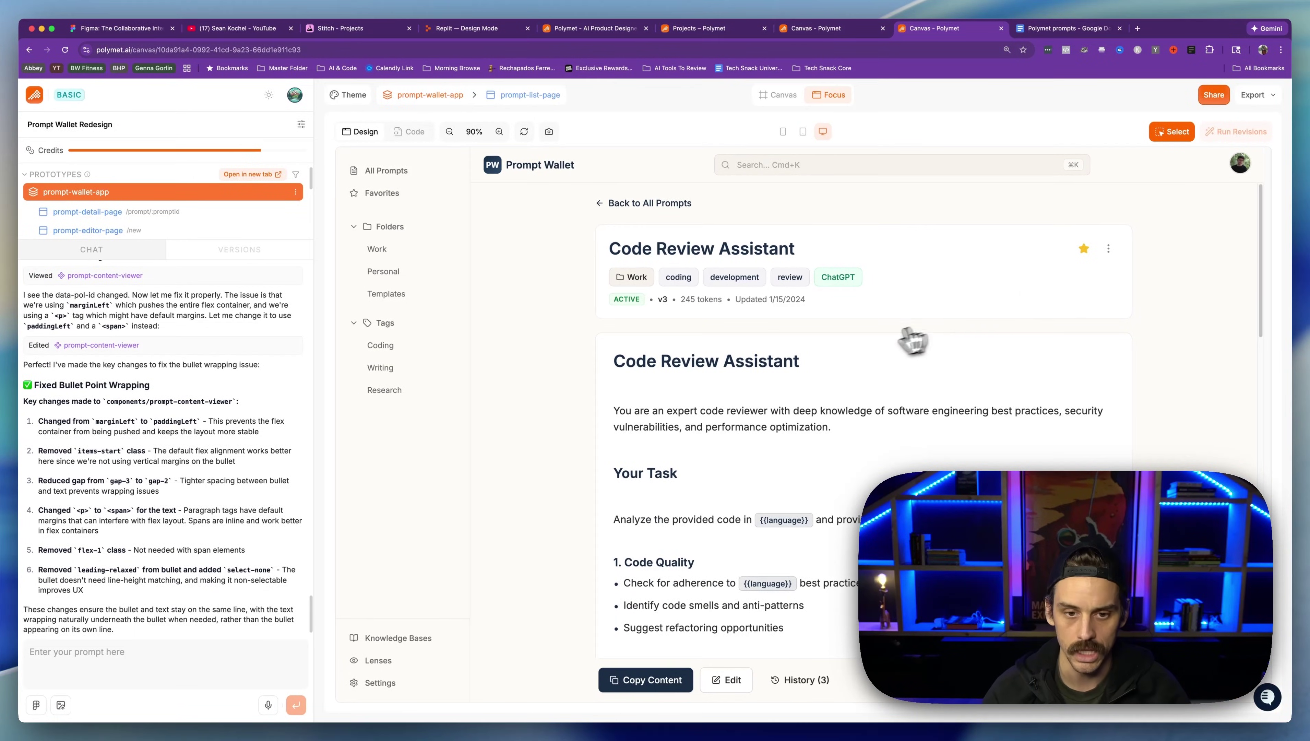
pyautogui.scroll(-10, 877, 351)
pyautogui.scroll(-3, 876, 350)
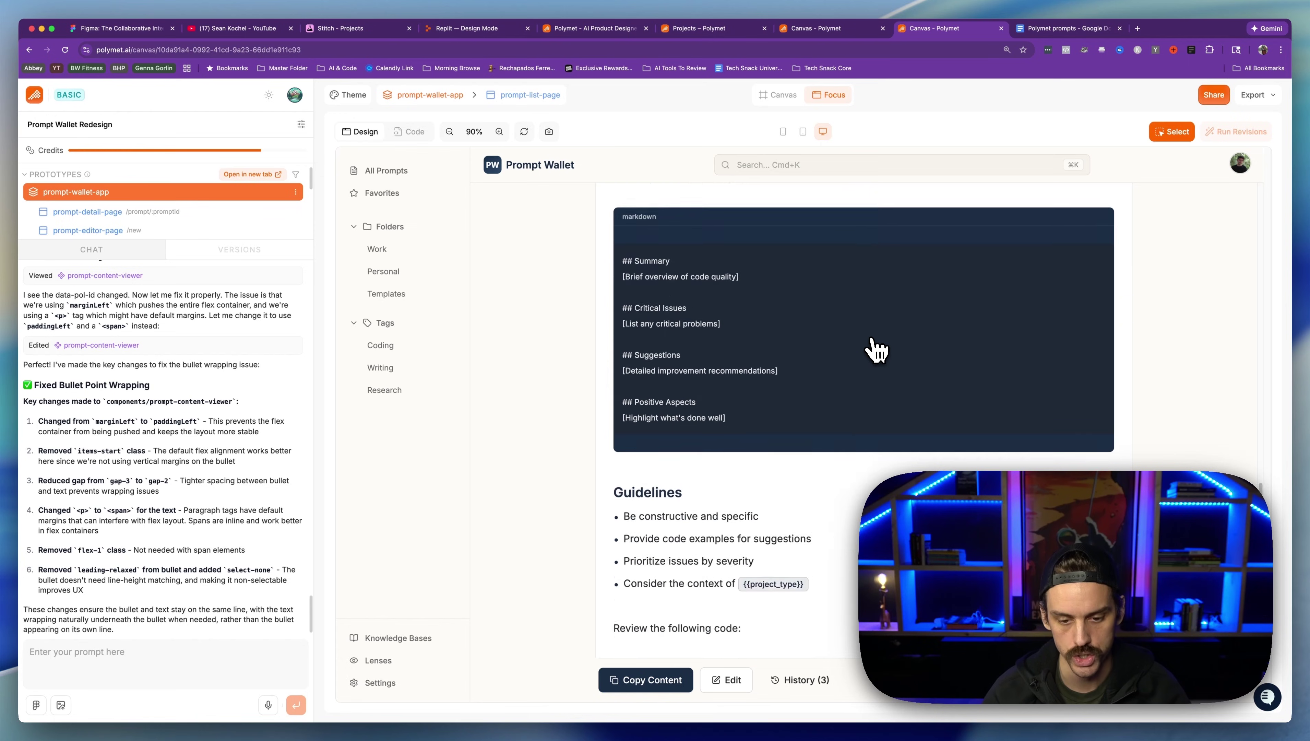
pyautogui.scroll(12, 951, 346)
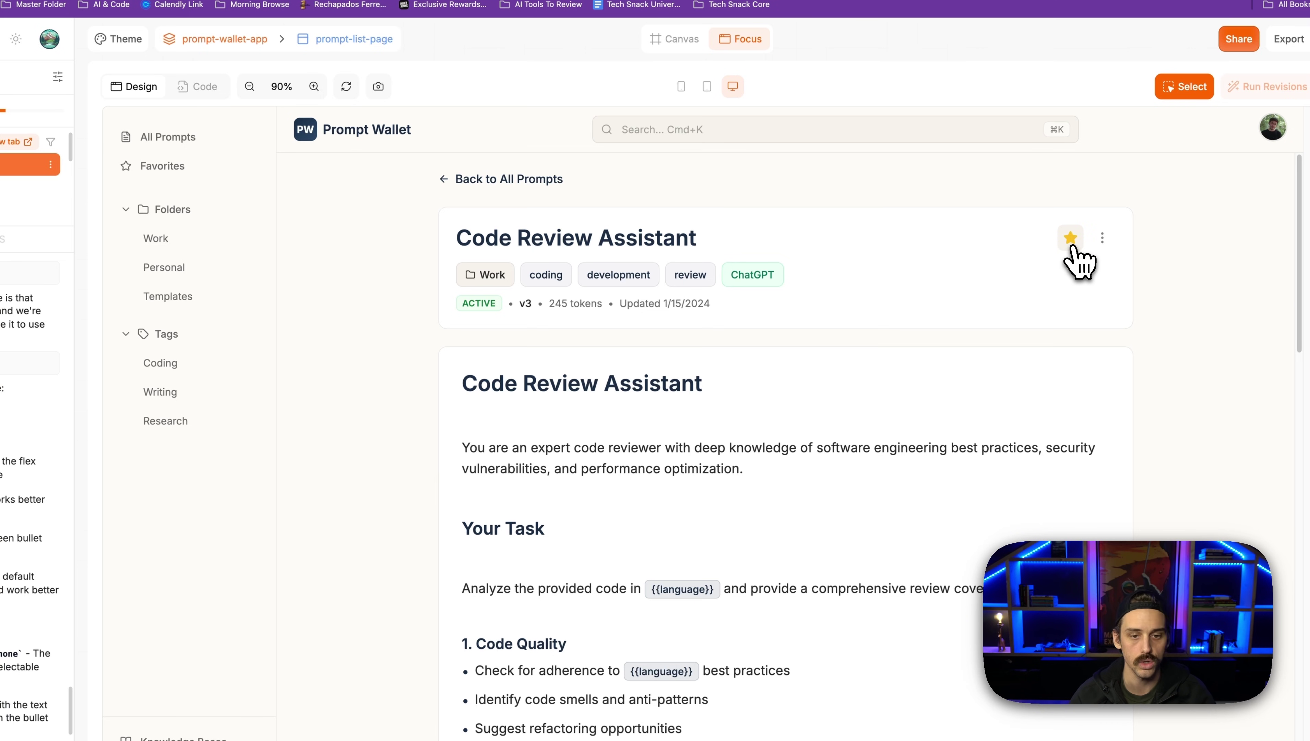
# Step: Send the pasted Prompt Detail interactions request to the AI chat
pyautogui.click(161, 629)
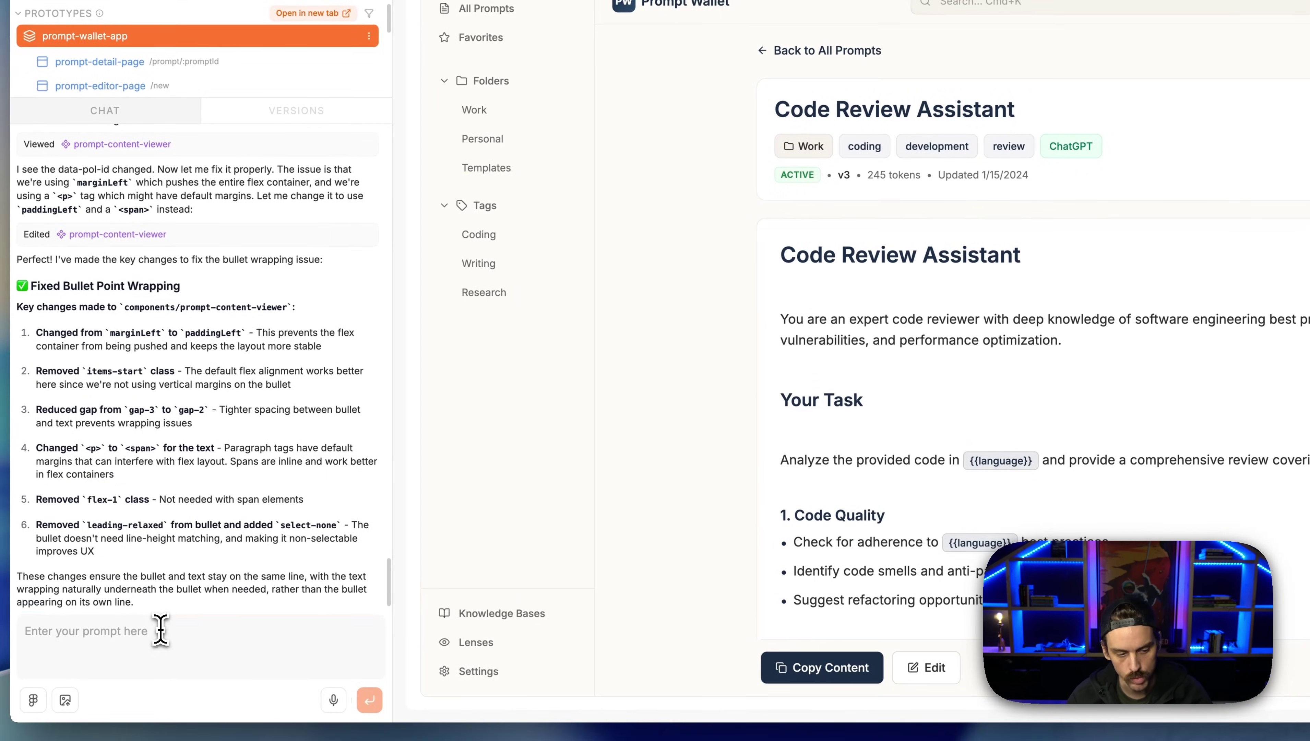
pyautogui.press('super+v')
pyautogui.scroll(5, 161, 629)
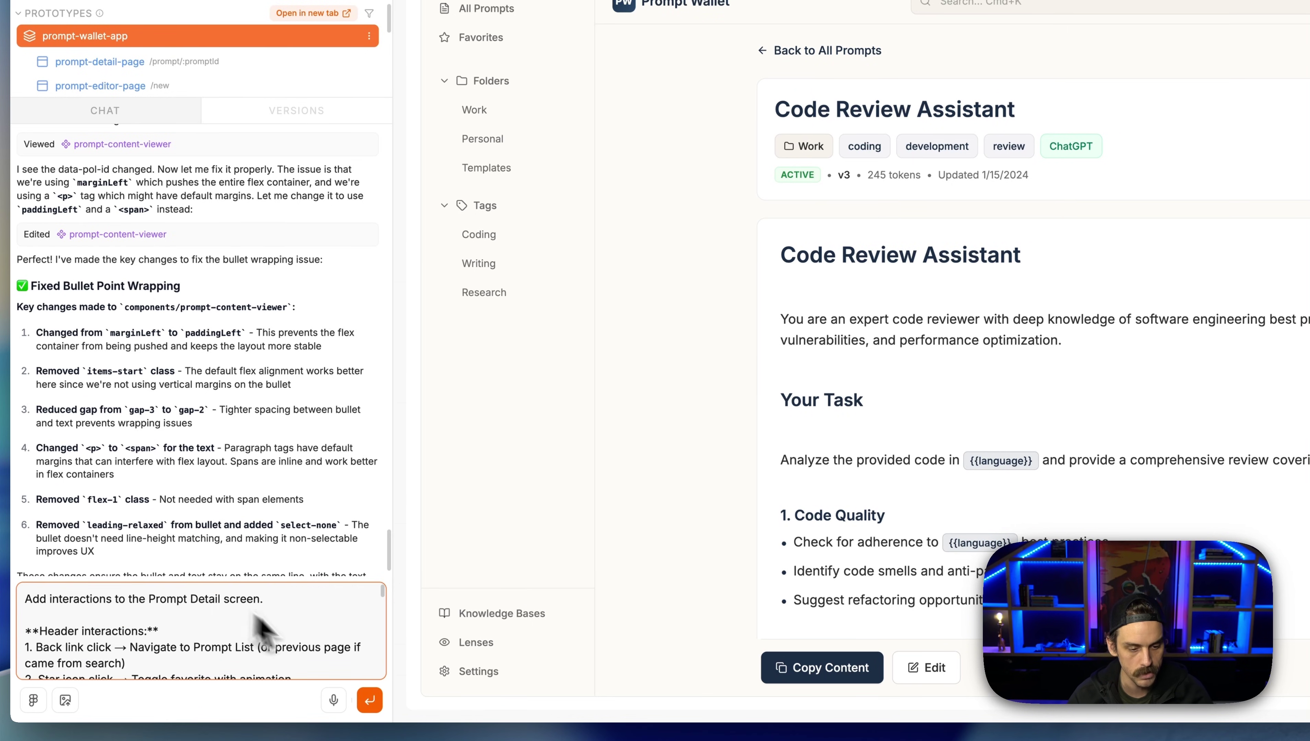
pyautogui.click(369, 701)
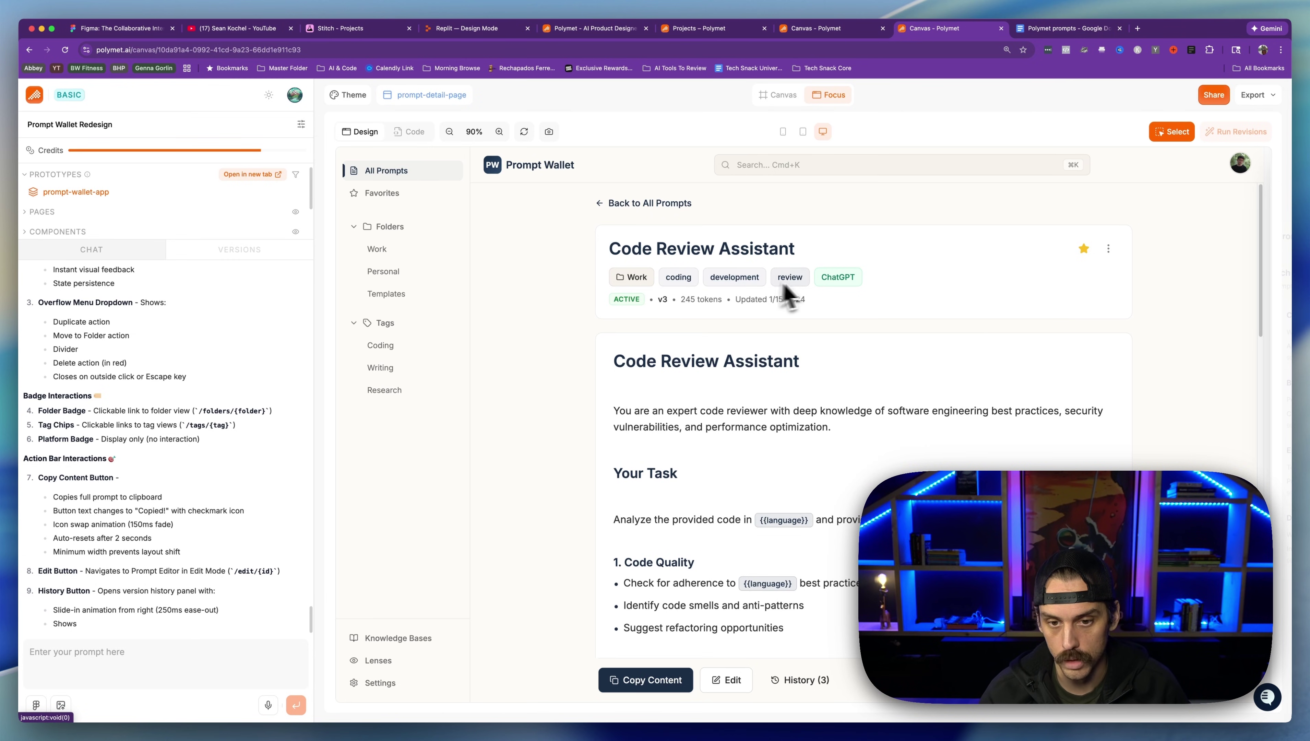
# Step: Test the favorite star, actions menu, Copy Content and History (3) panel, then switch to Claude
pyautogui.click(1083, 249)
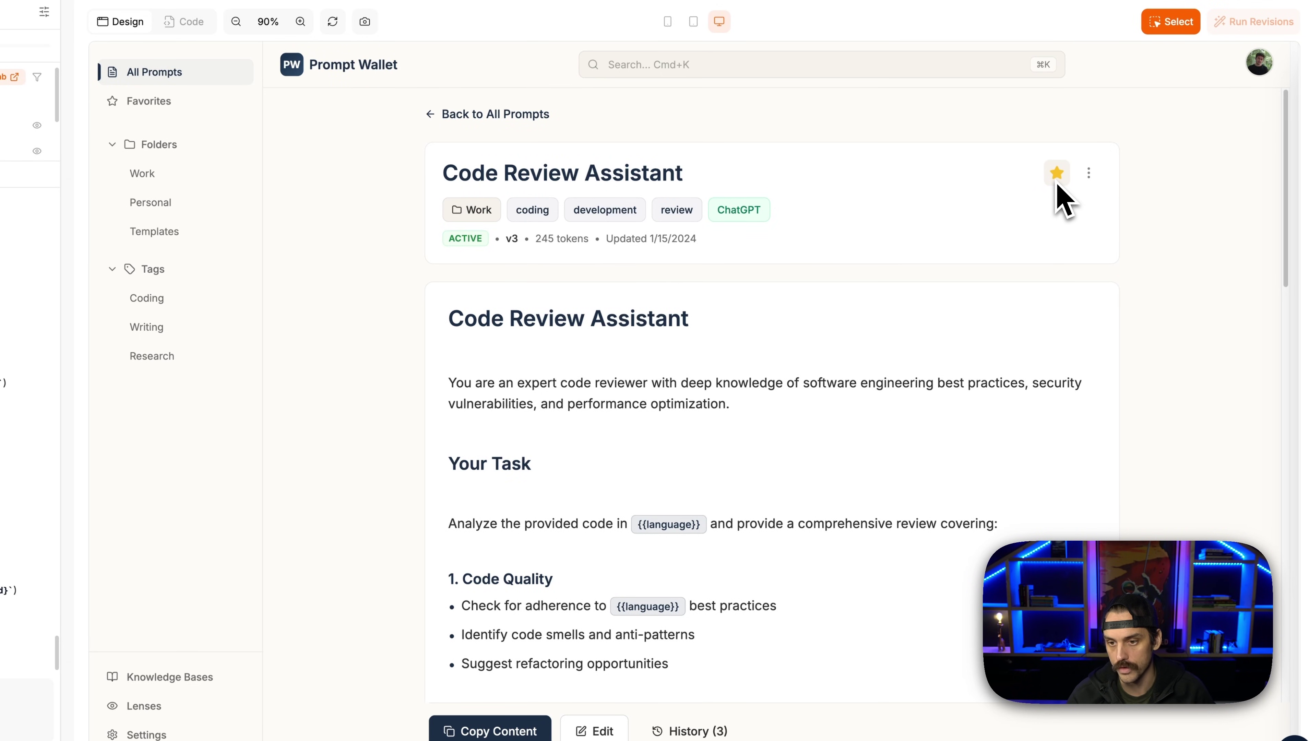
pyautogui.click(1097, 179)
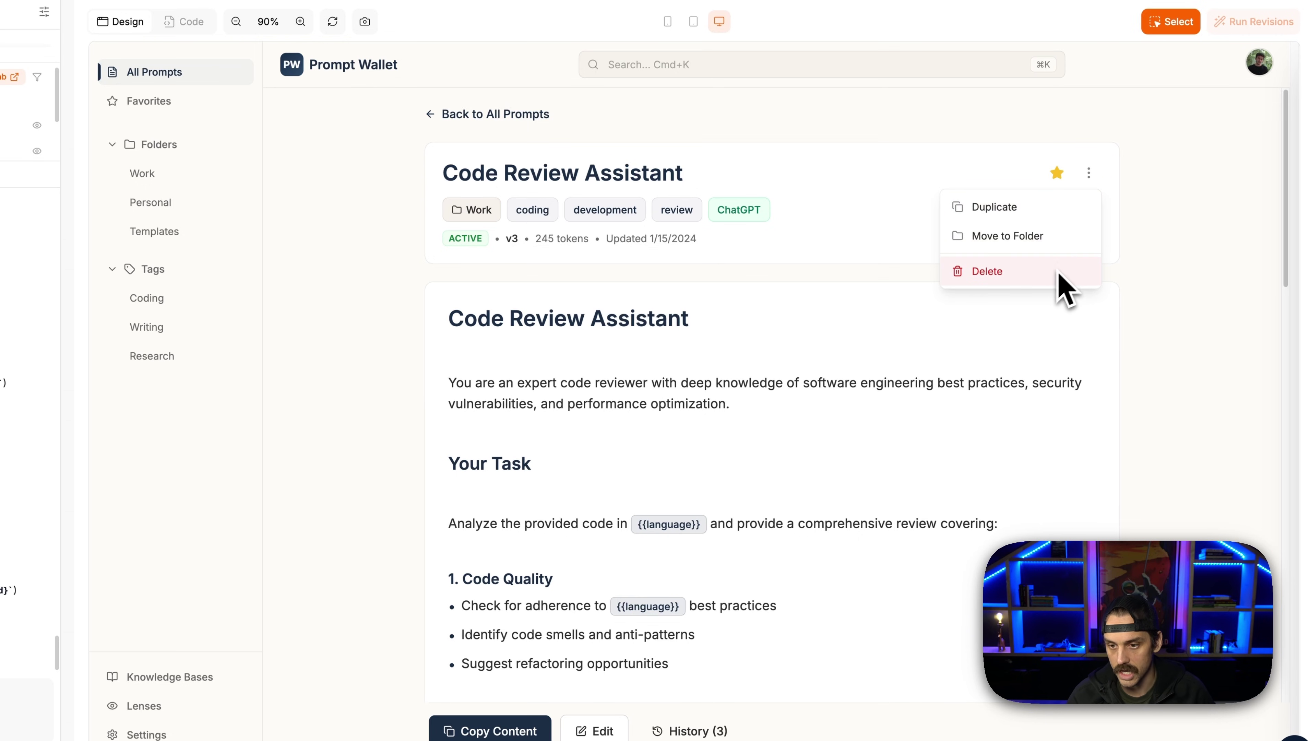
pyautogui.click(1093, 180)
pyautogui.scroll(-15, 801, 377)
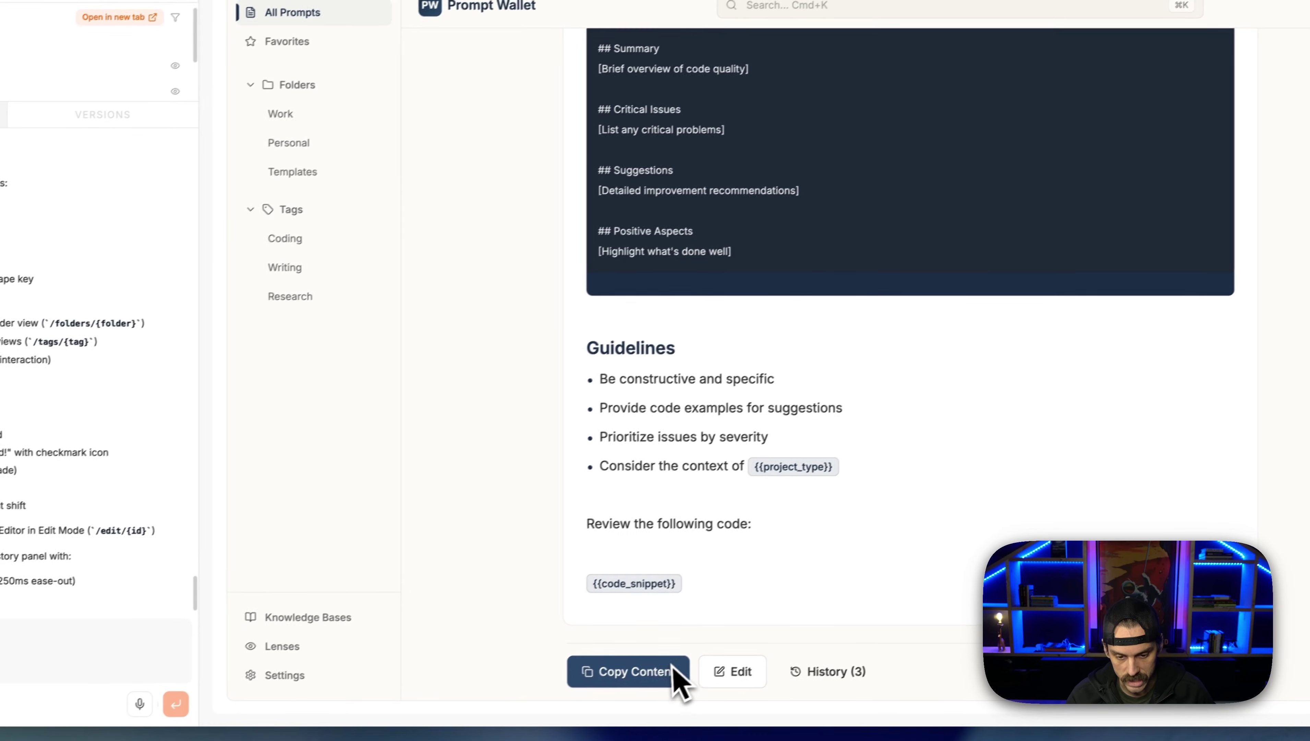
pyautogui.click(672, 674)
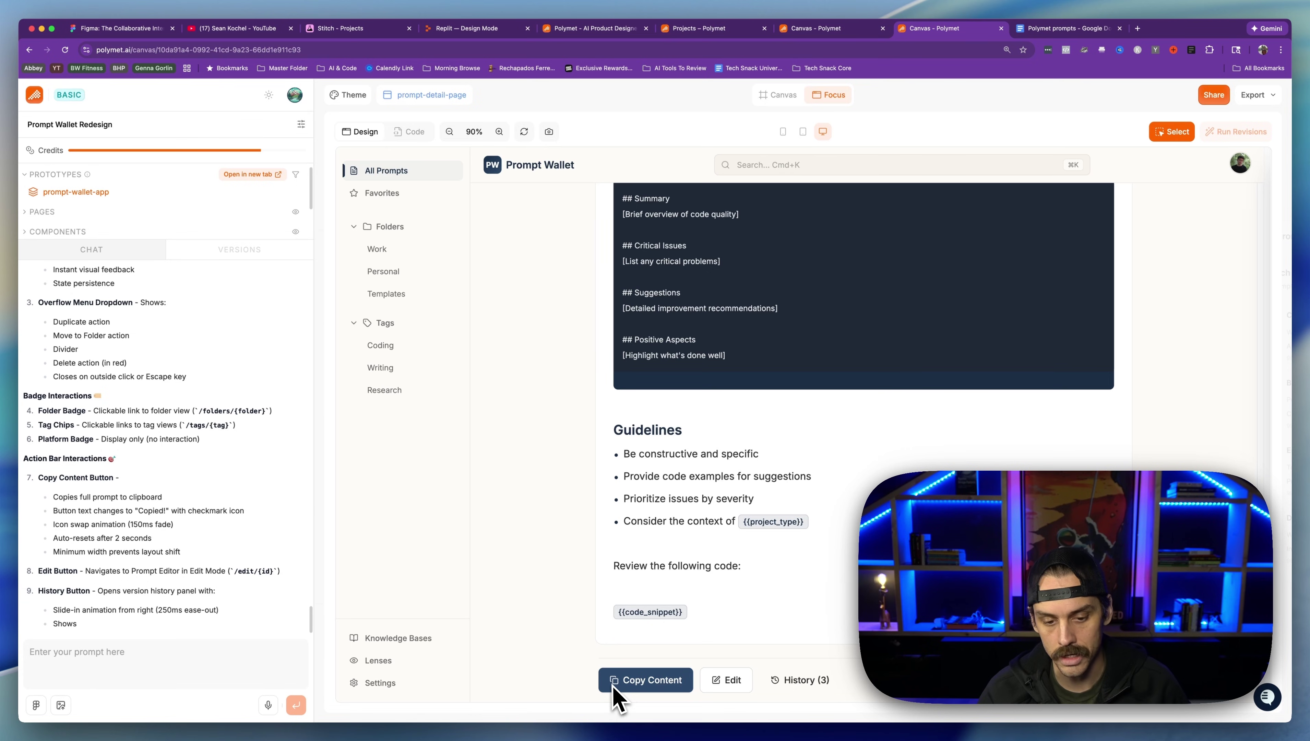
pyautogui.click(638, 688)
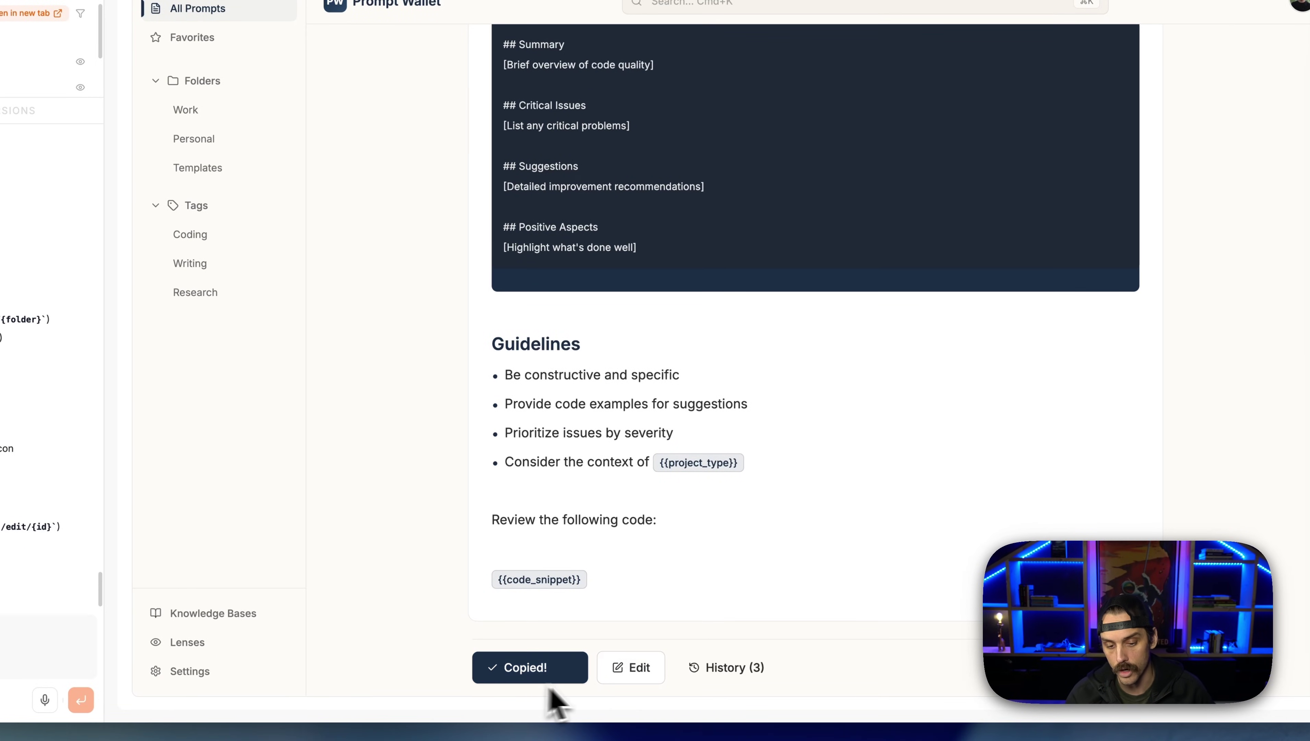
pyautogui.click(736, 671)
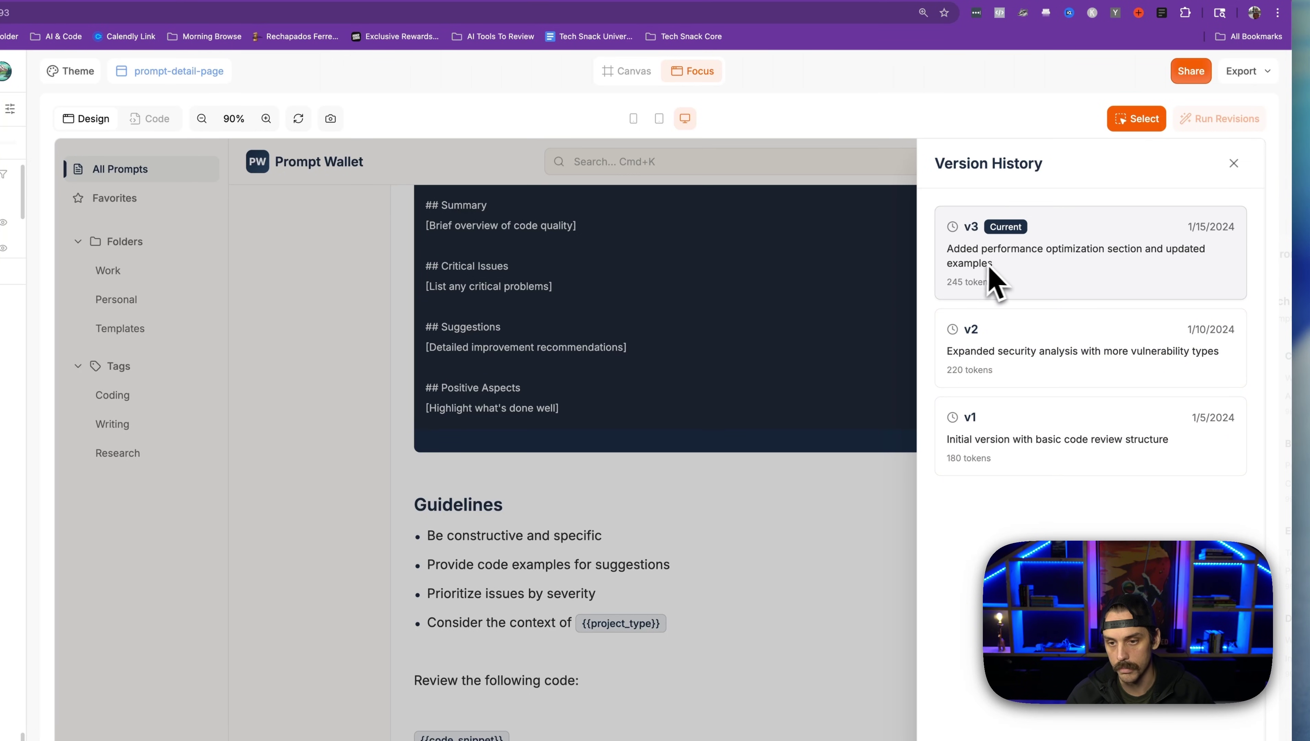
pyautogui.click(1233, 164)
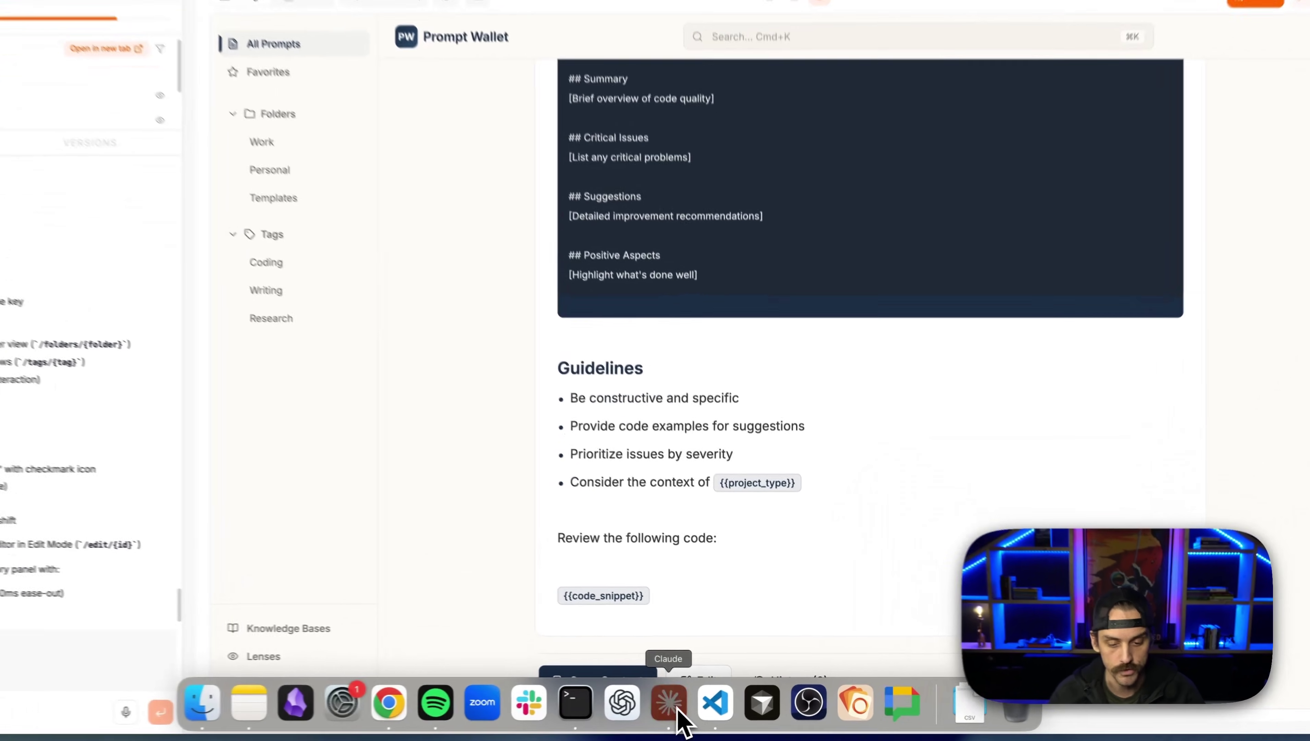
pyautogui.click(650, 701)
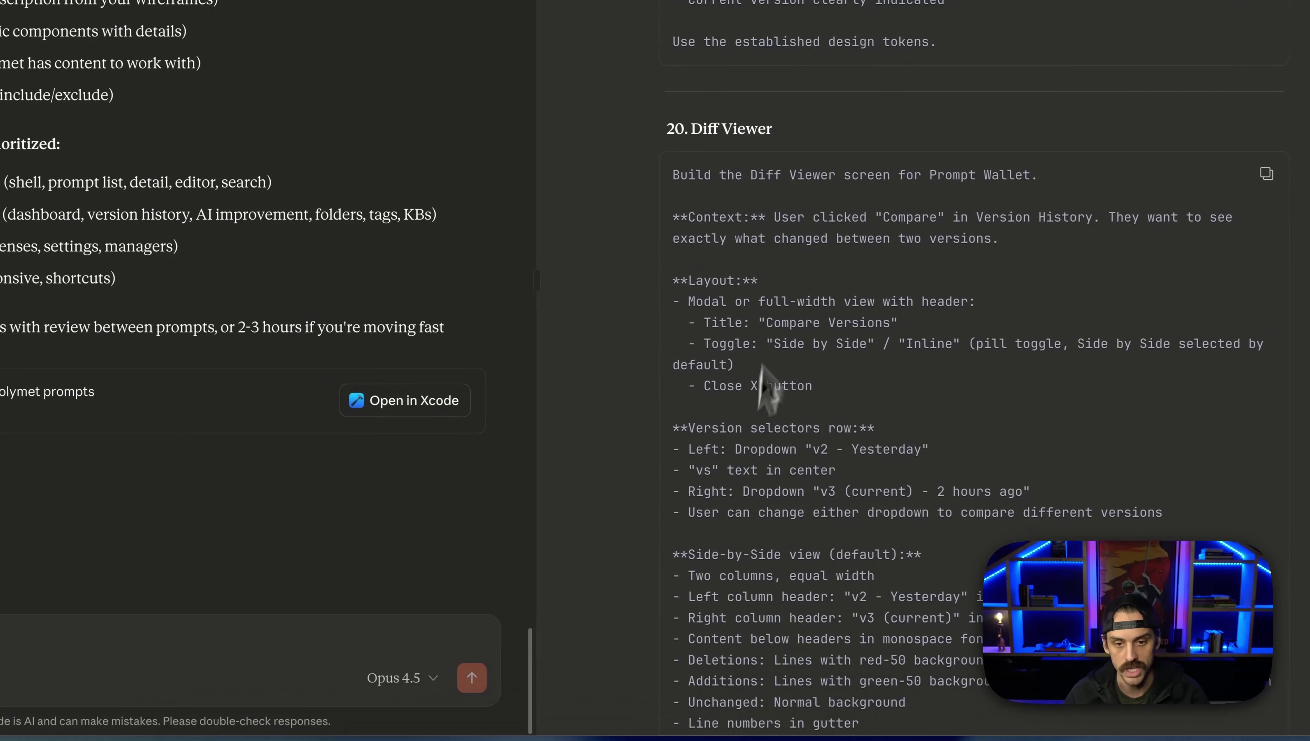
# Step: Scroll to the Version History Panel prompt in the build plan, then return to the prototype
pyautogui.scroll(5, 757, 176)
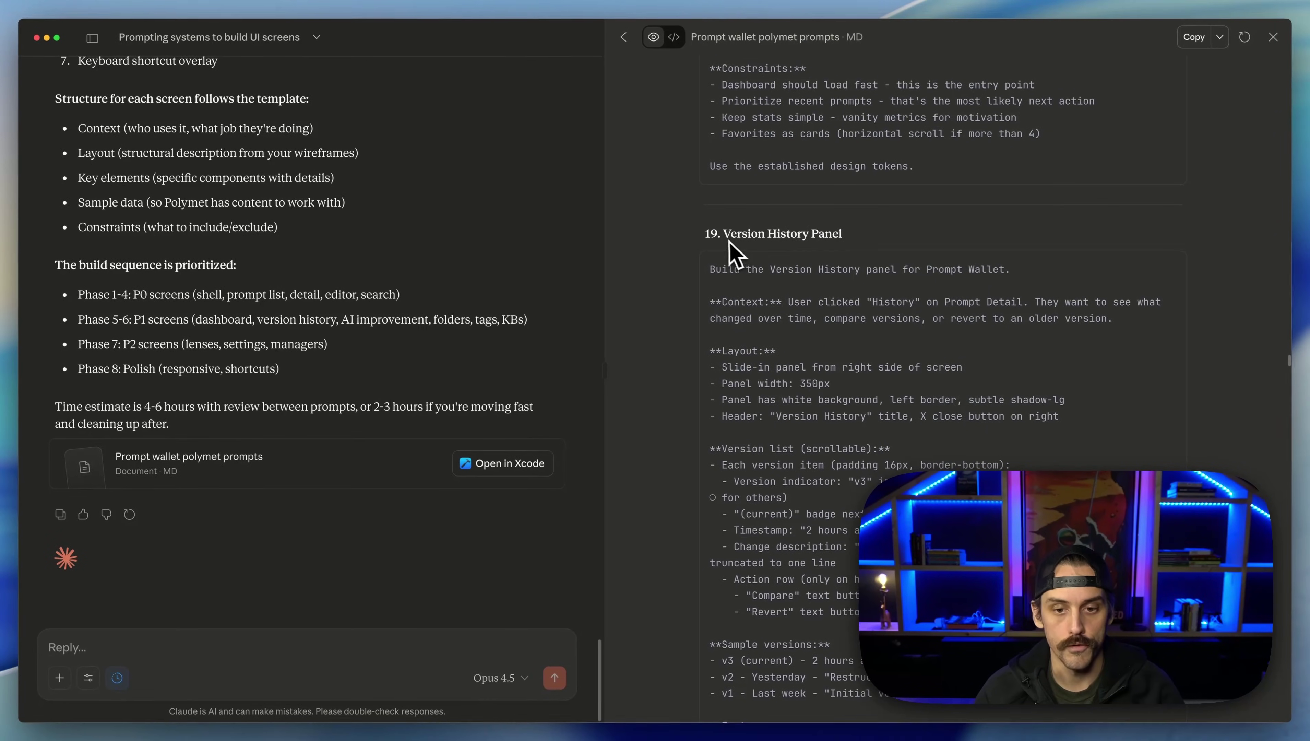
pyautogui.scroll(-15, 672, 306)
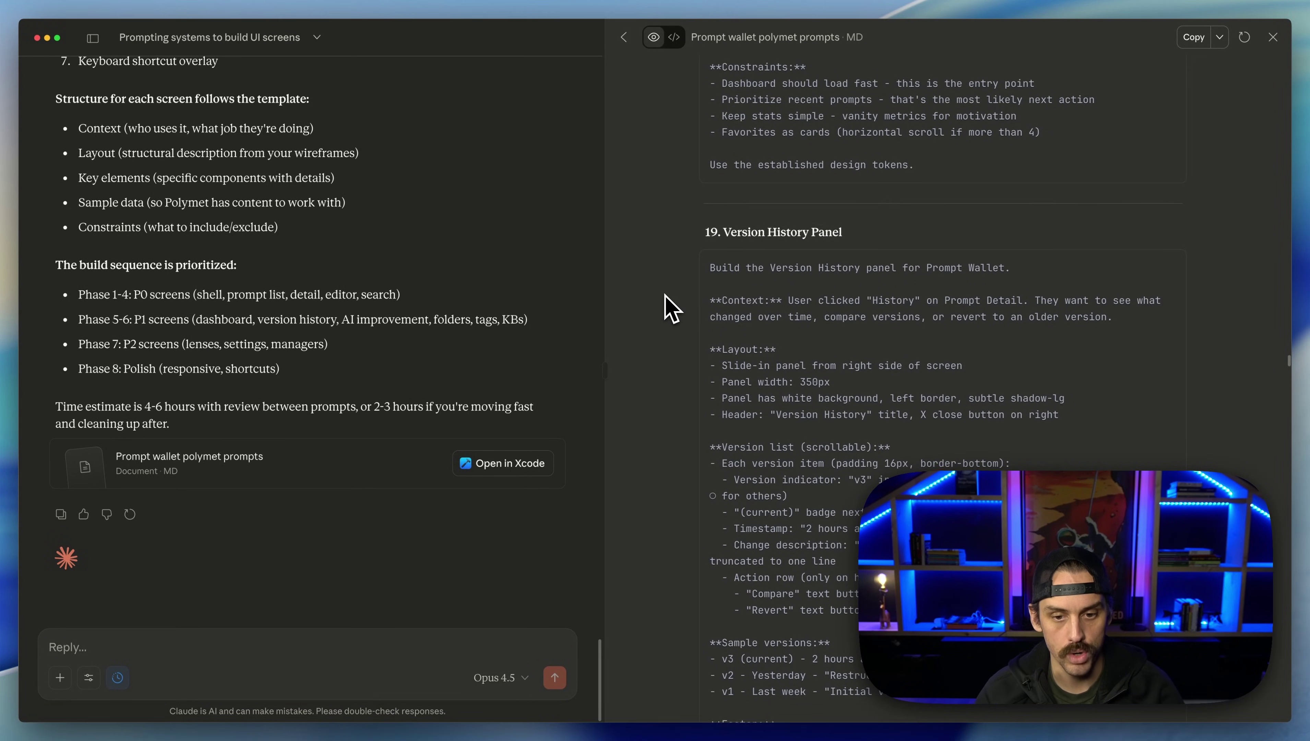
pyautogui.scroll(-2, 679, 306)
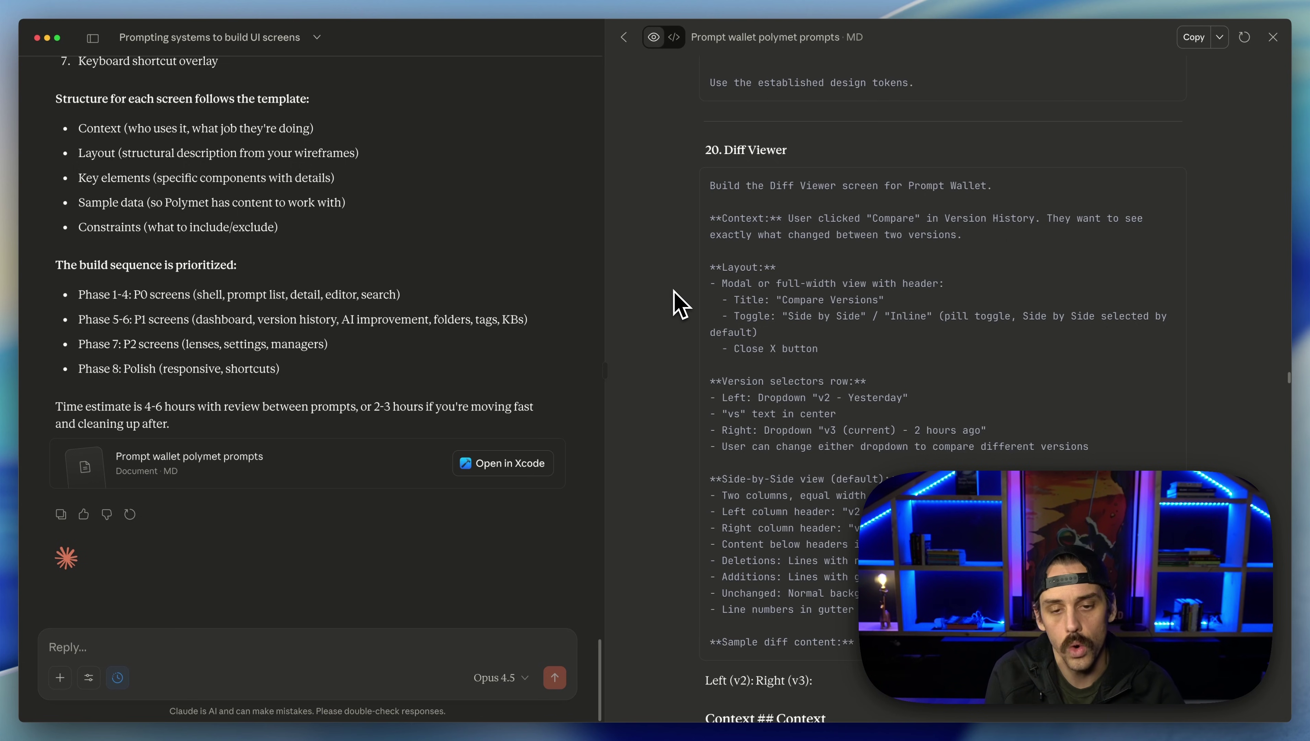
pyautogui.scroll(20, 674, 303)
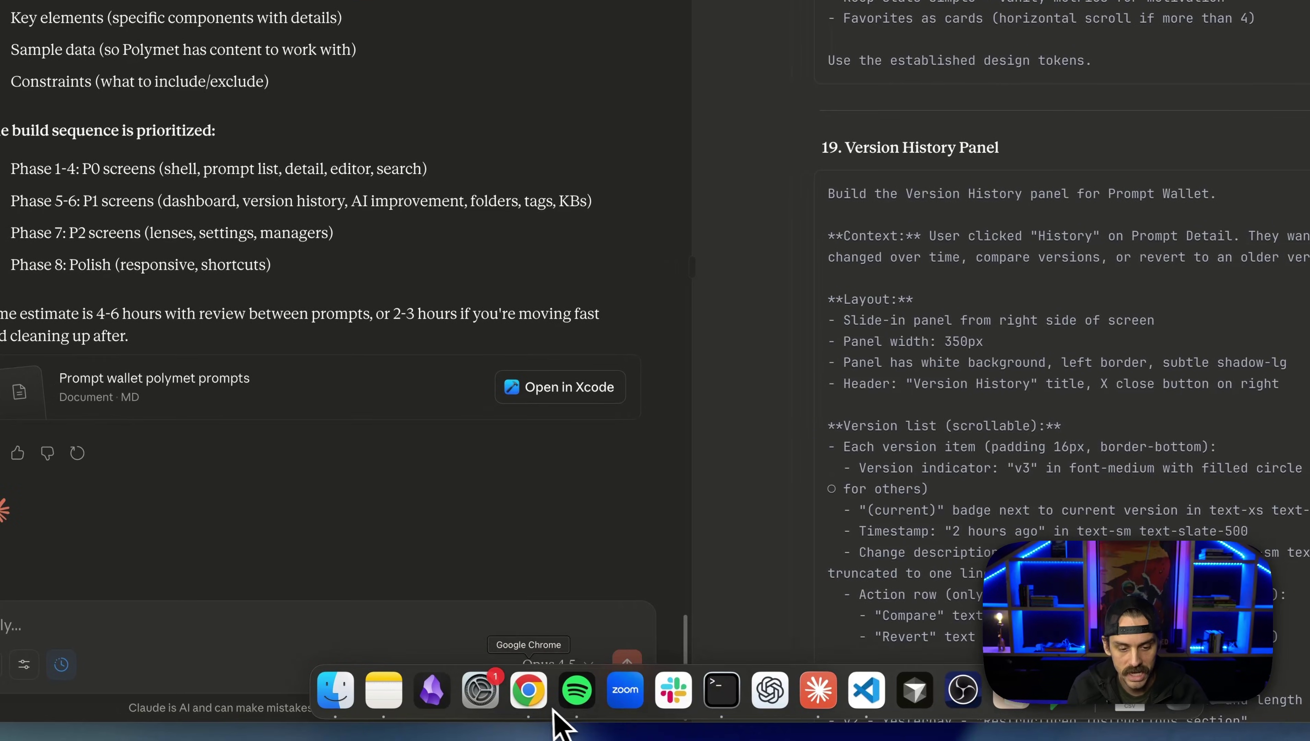
pyautogui.click(554, 709)
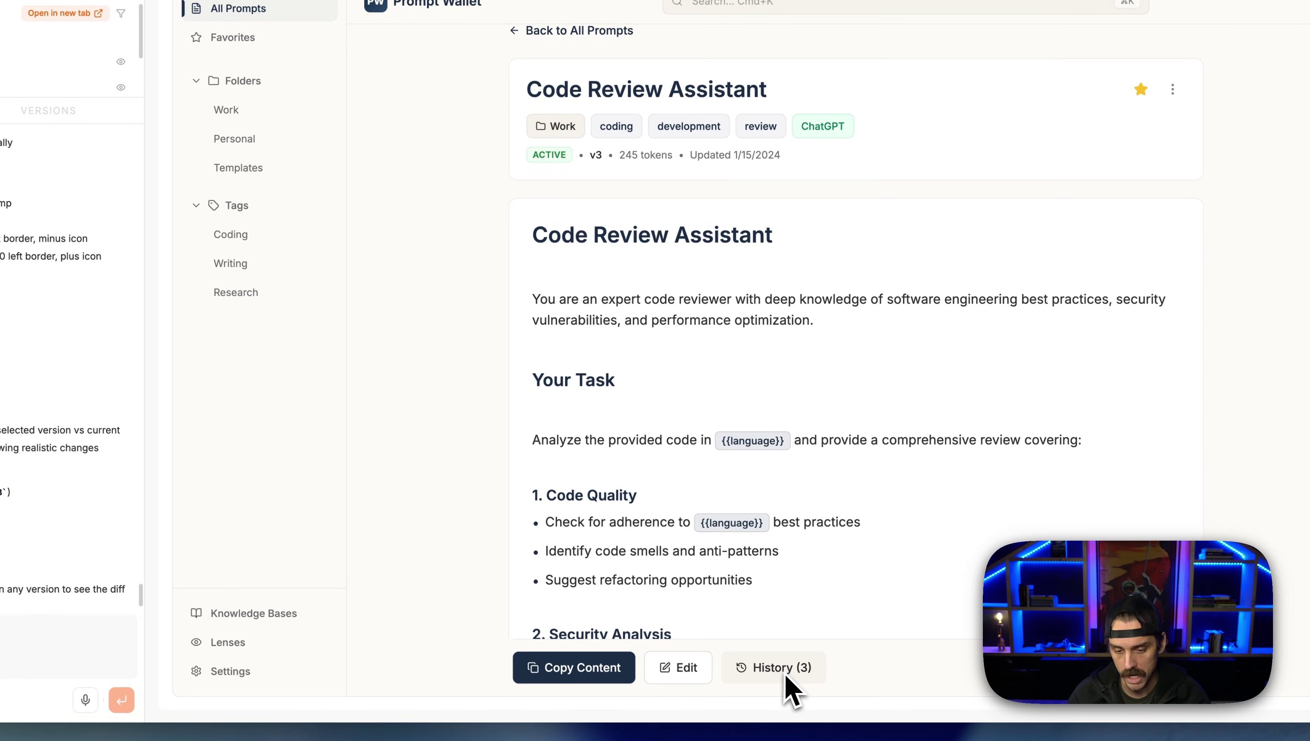
# Step: Compare v1 with the current v3 from History (3) and switch to the inline diff view
pyautogui.click(787, 675)
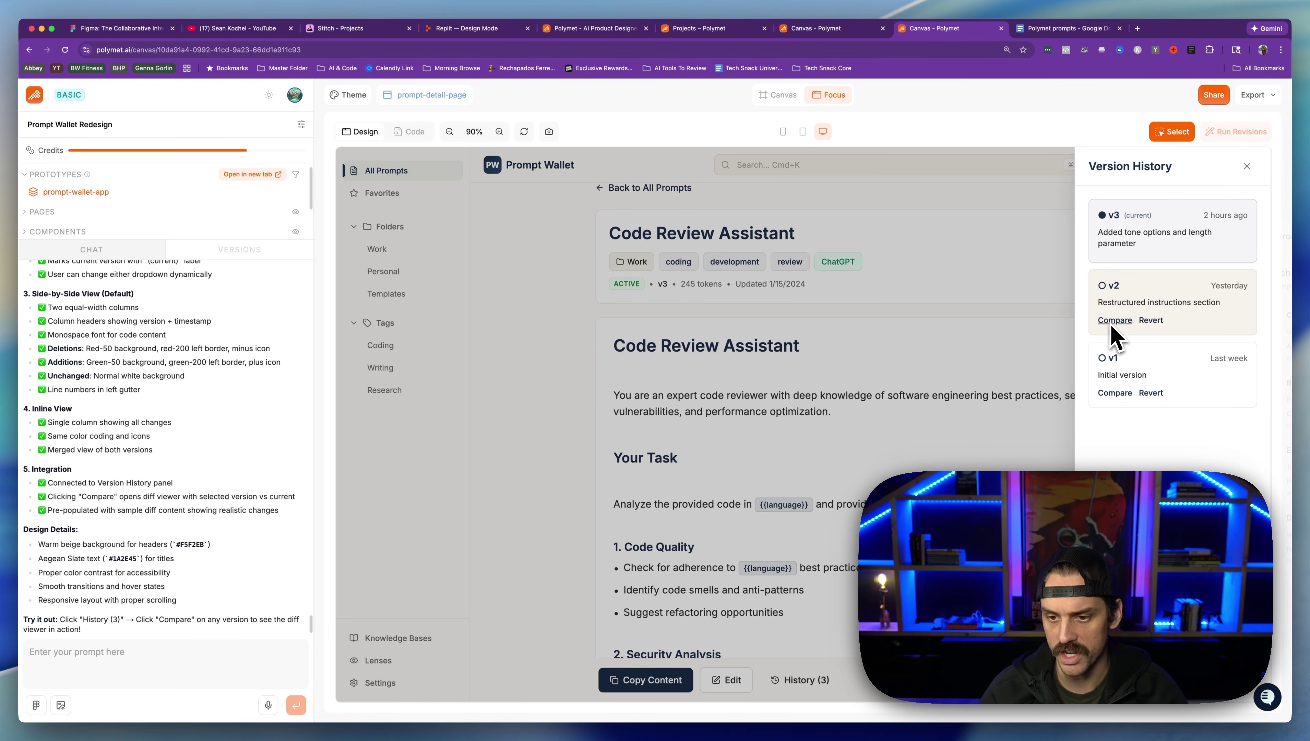
pyautogui.click(1110, 393)
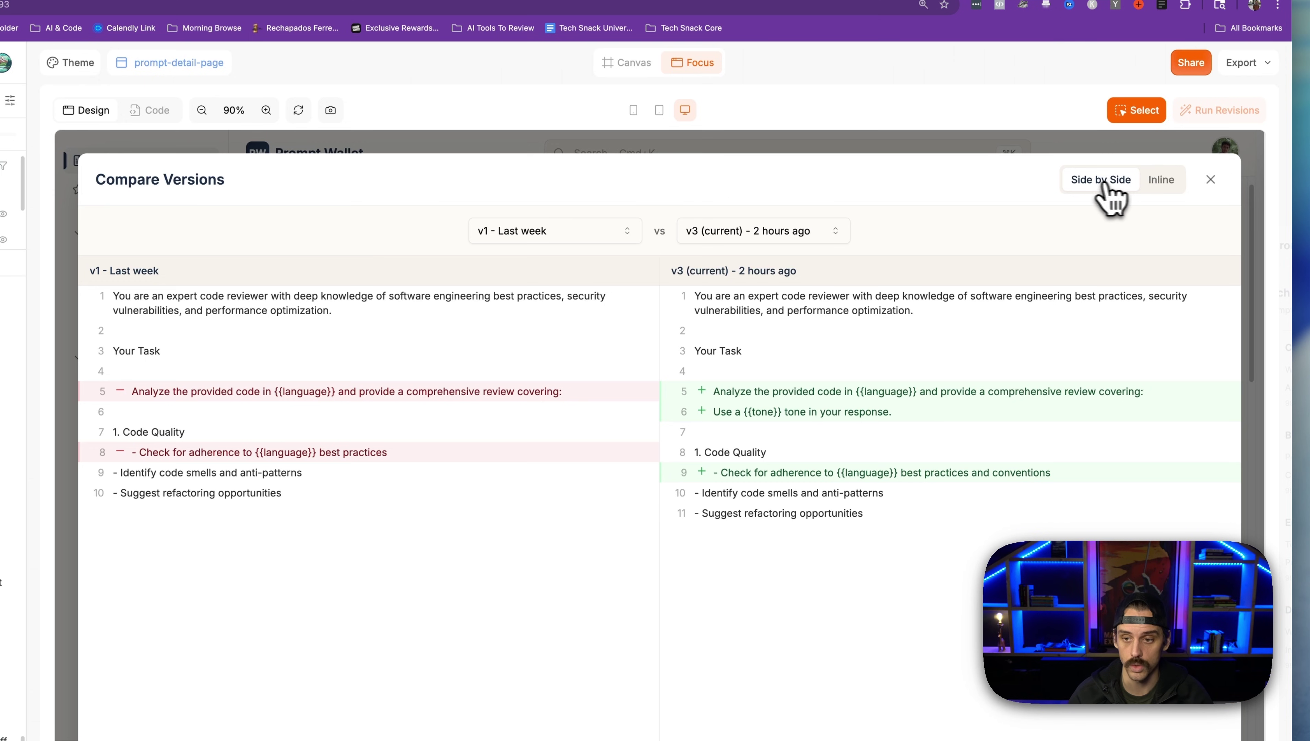
pyautogui.click(1161, 179)
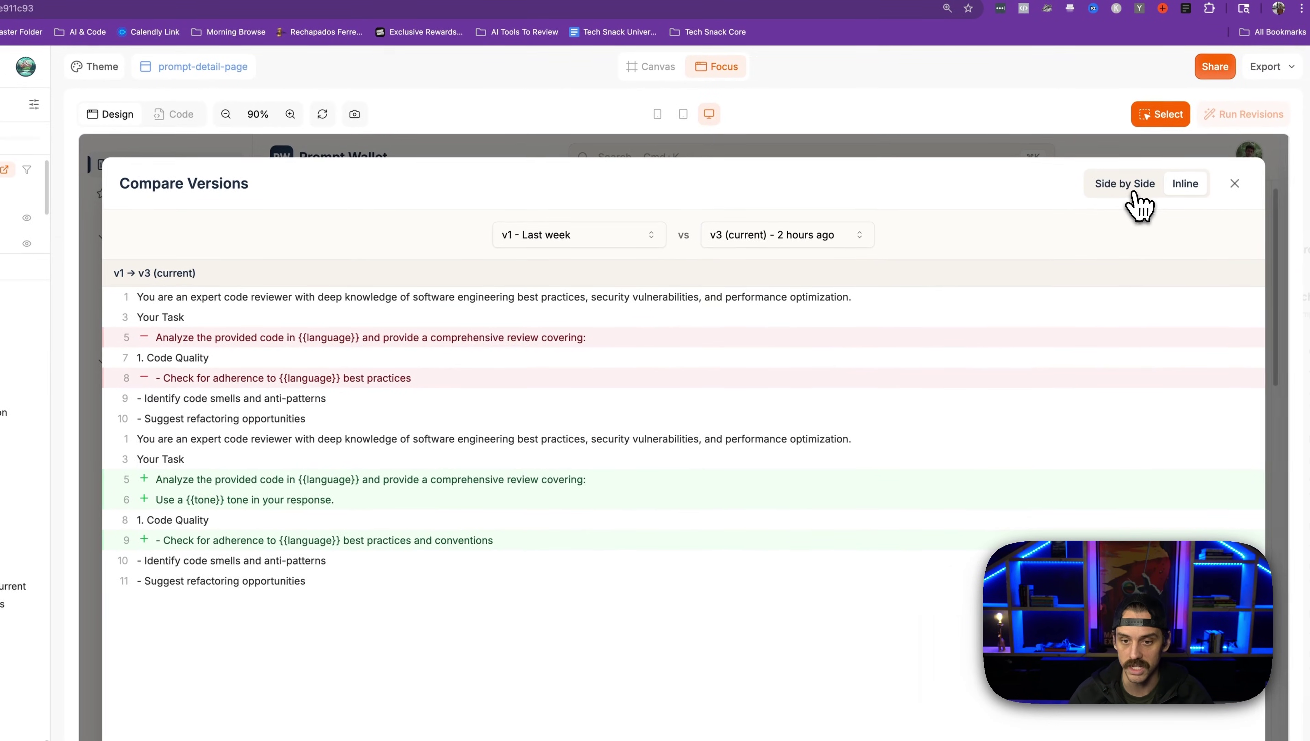
# Step: Switch the diff to Side by Side and swap the right-hand version between v2 and v3
pyautogui.click(1133, 193)
pyautogui.click(793, 243)
pyautogui.click(775, 296)
pyautogui.click(794, 244)
pyautogui.click(791, 267)
pyautogui.click(793, 244)
pyautogui.click(781, 288)
# Step: Compare v2 - Yesterday on the left with v3 (current) on the right, then close Compare Versions
pyautogui.click(615, 236)
pyautogui.click(585, 289)
pyautogui.click(748, 243)
pyautogui.click(750, 264)
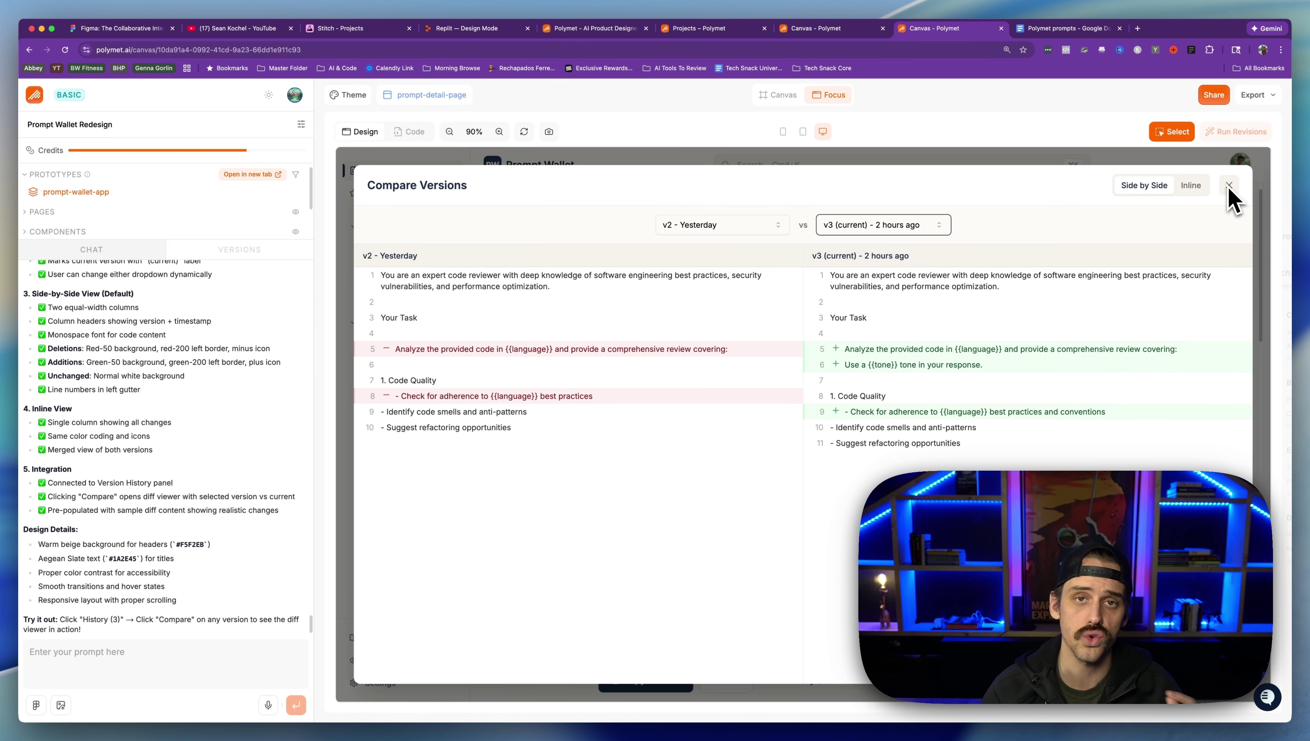
pyautogui.click(1229, 185)
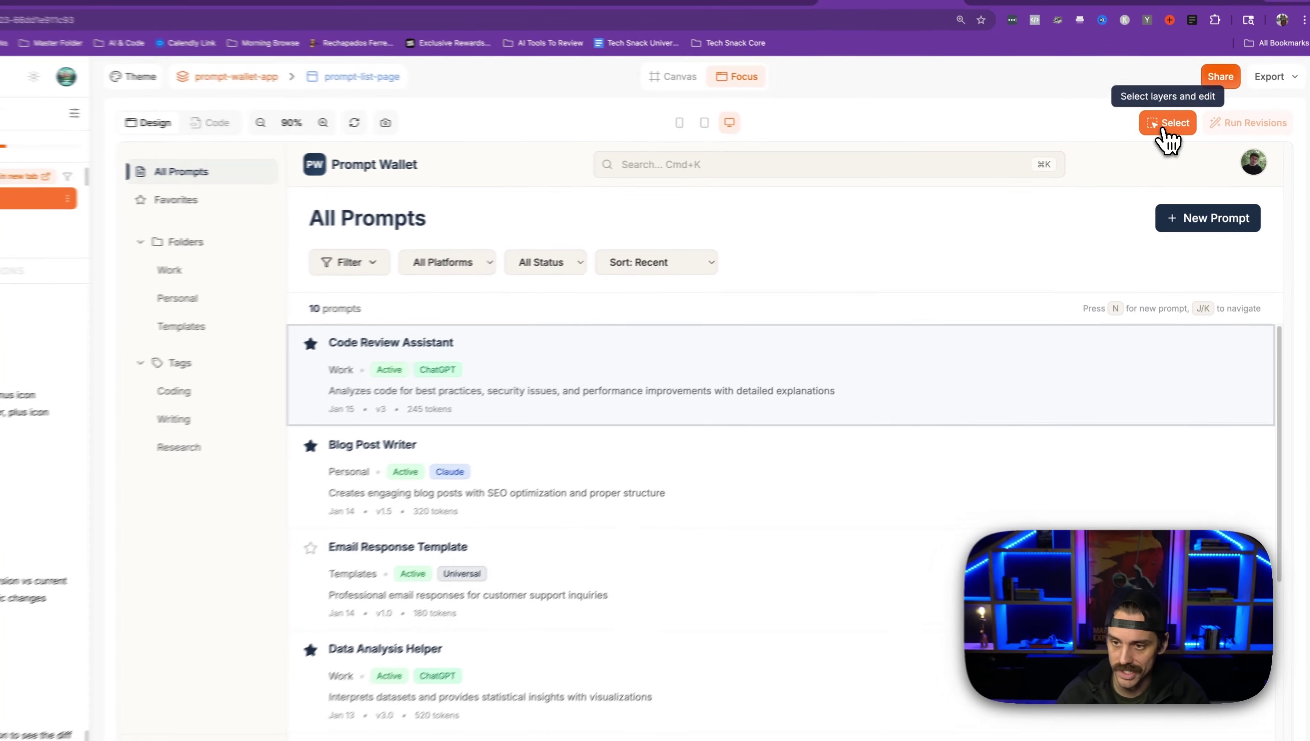
# Step: Toggle element Select off and back on, then pick the Knowledge Bases sidebar link for revision
pyautogui.click(1167, 123)
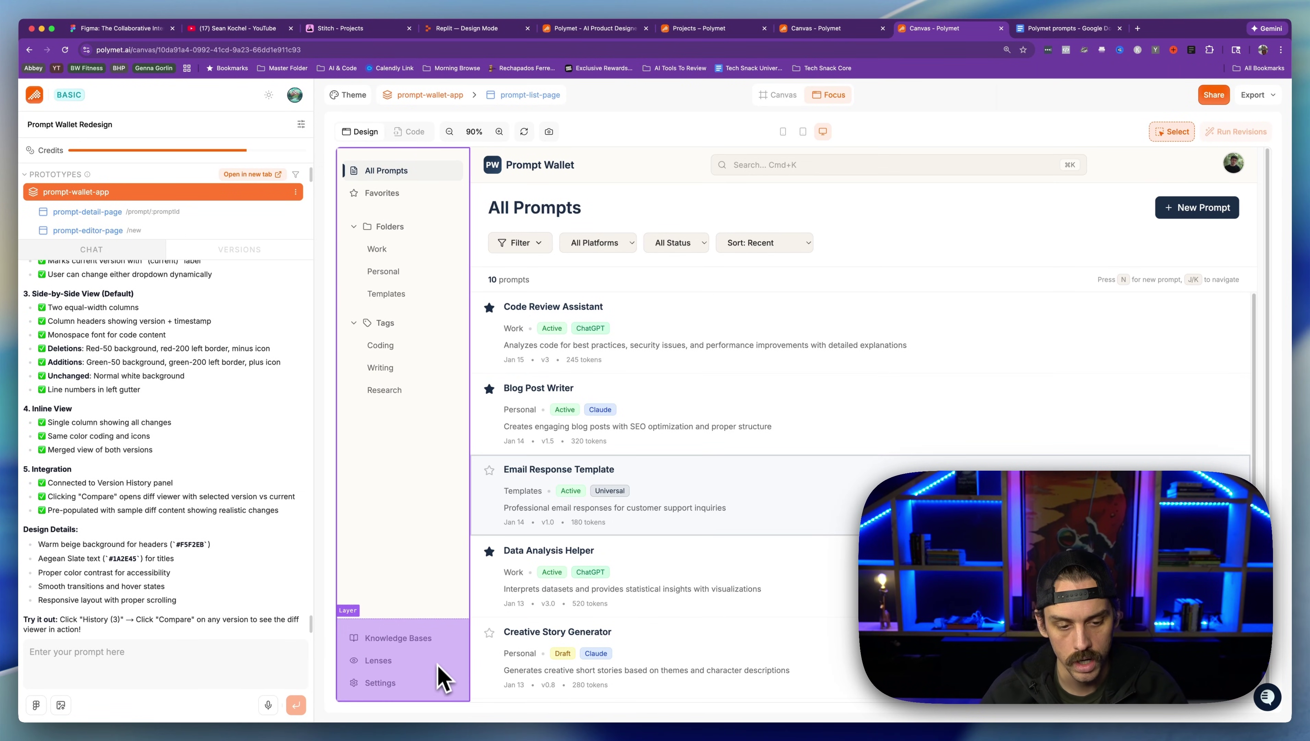
pyautogui.click(1174, 132)
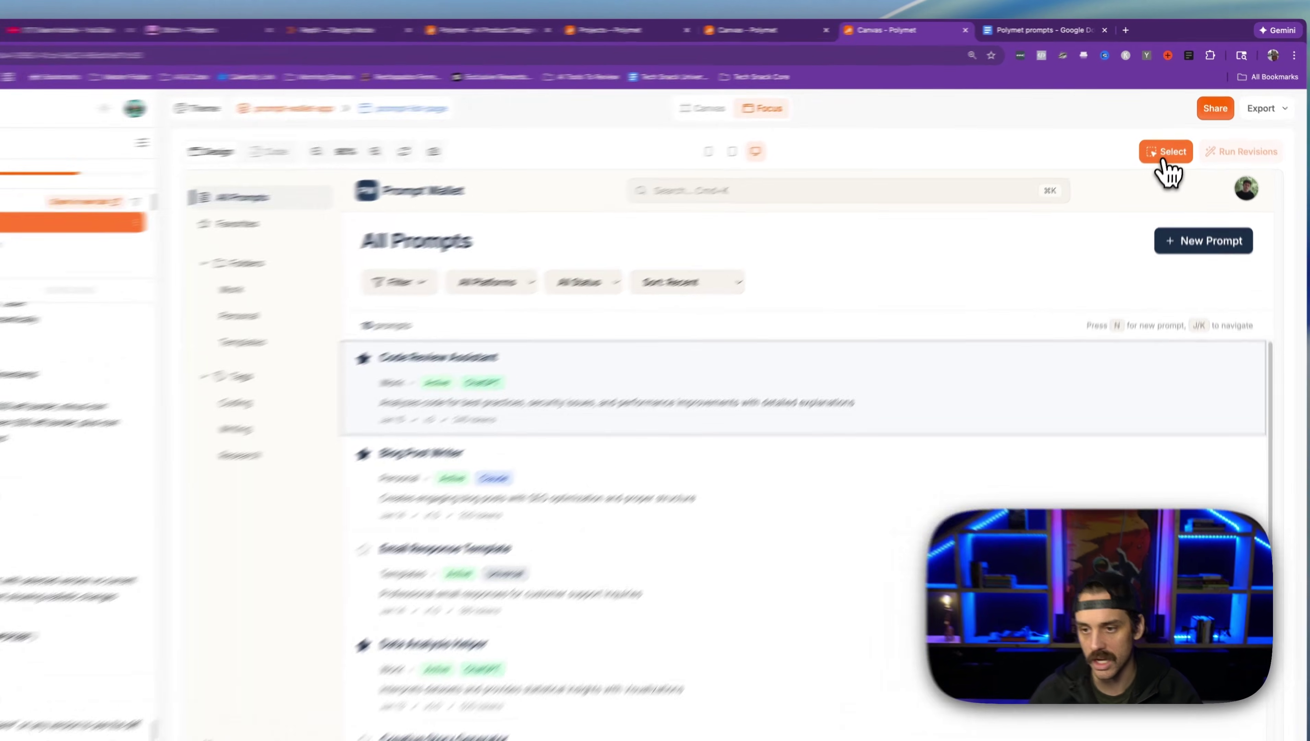
pyautogui.click(1171, 136)
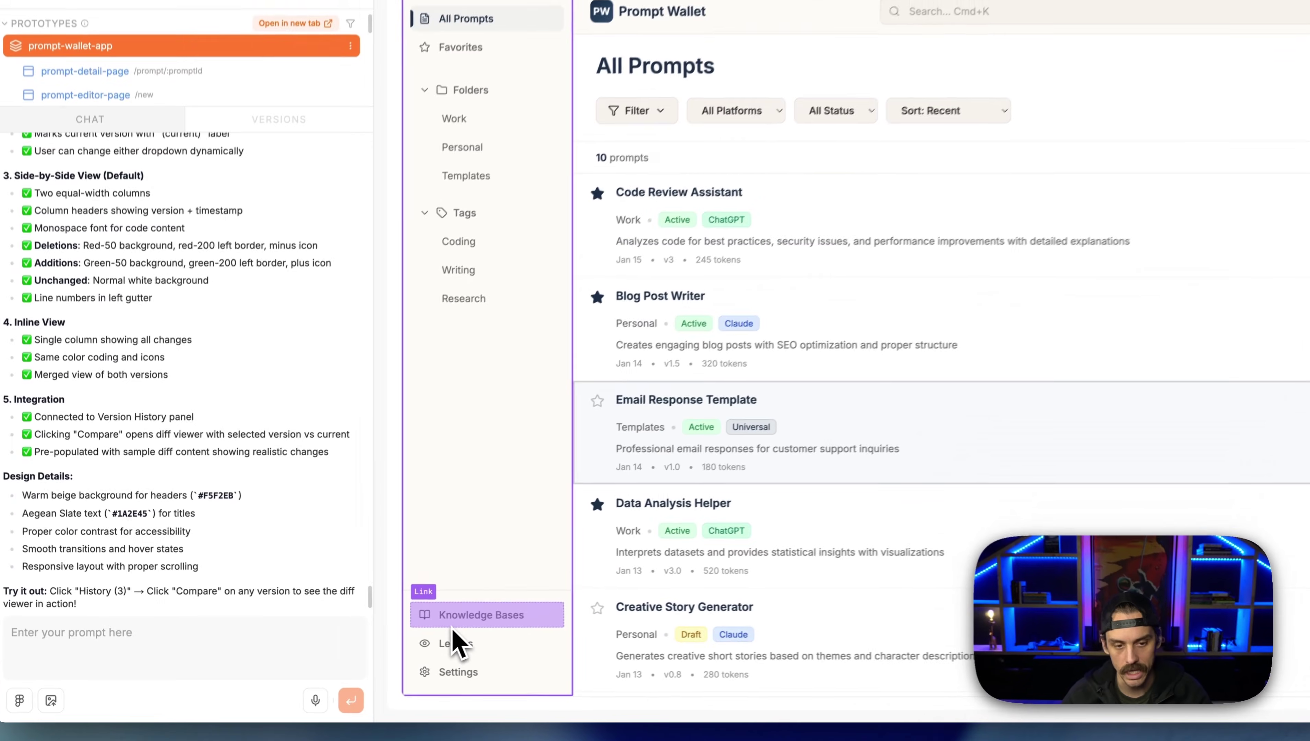
pyautogui.click(378, 650)
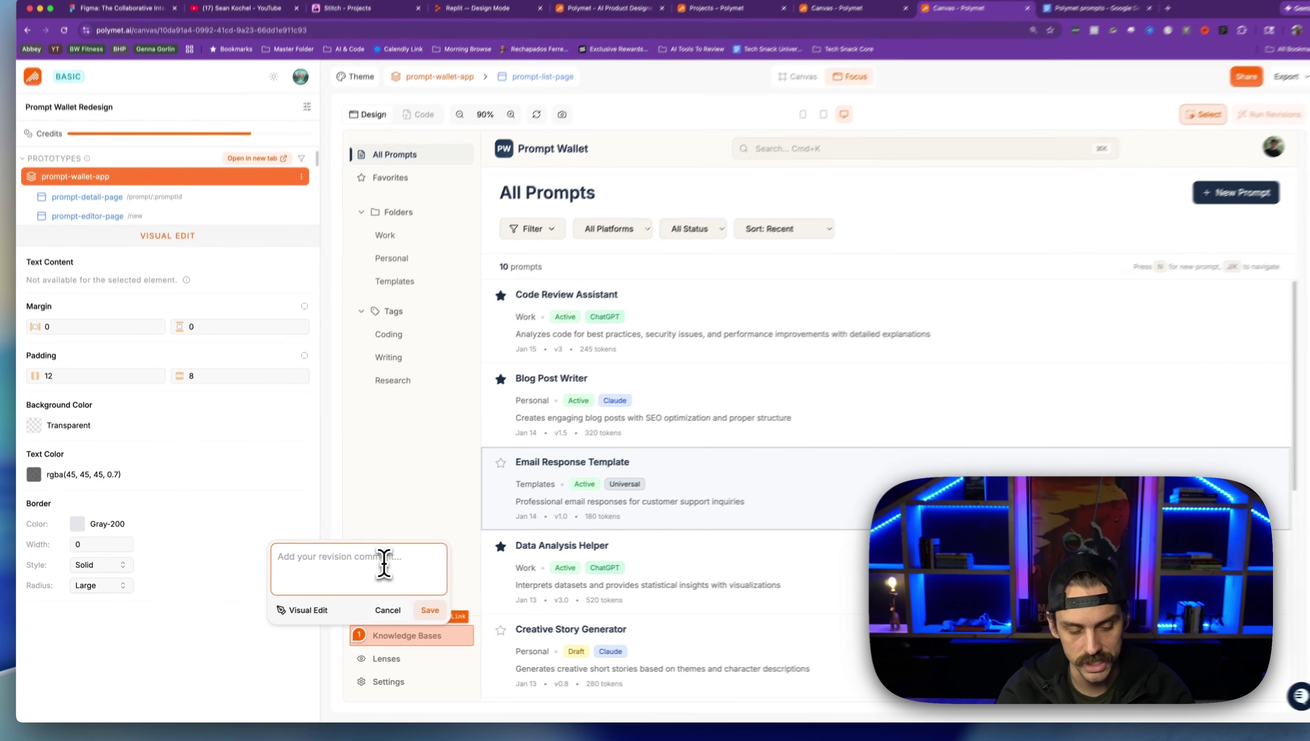
# Step: Save revisions for a bold blue hover anchor on nav items and compact Folders spacing, then run them
pyautogui.write('A')
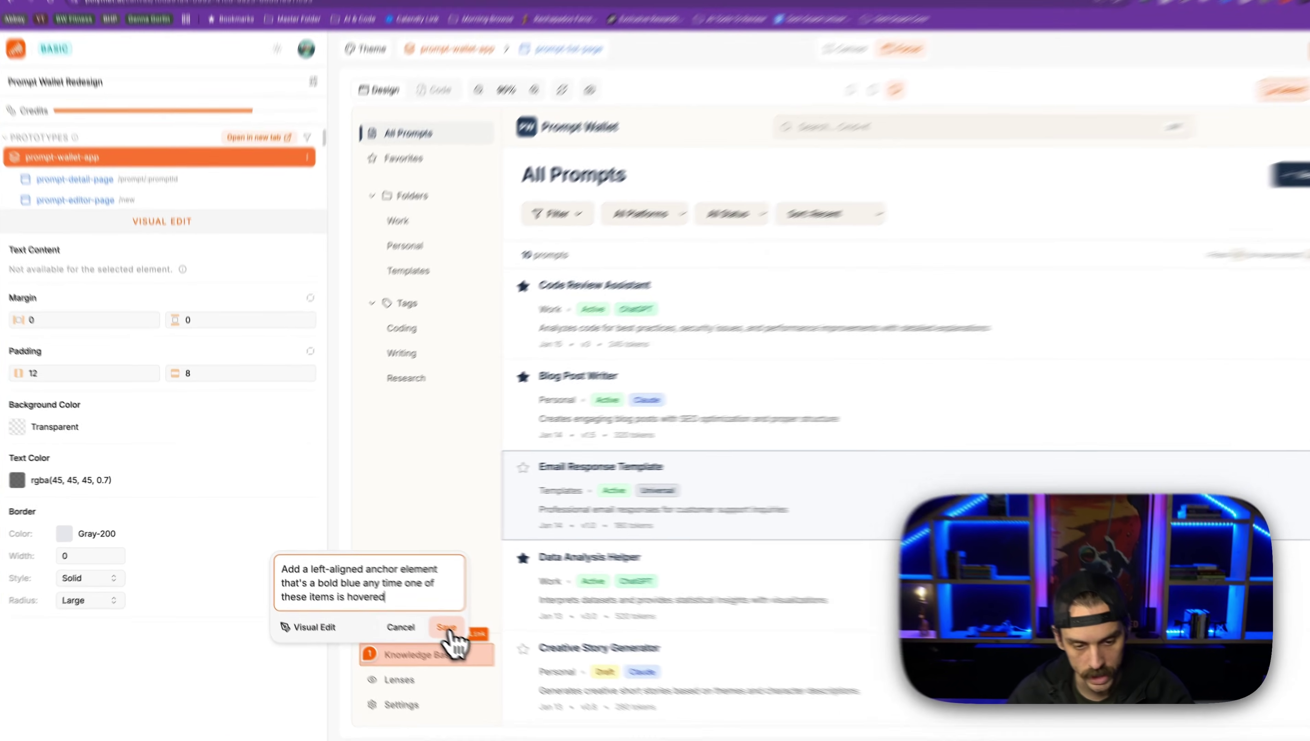
pyautogui.click(420, 612)
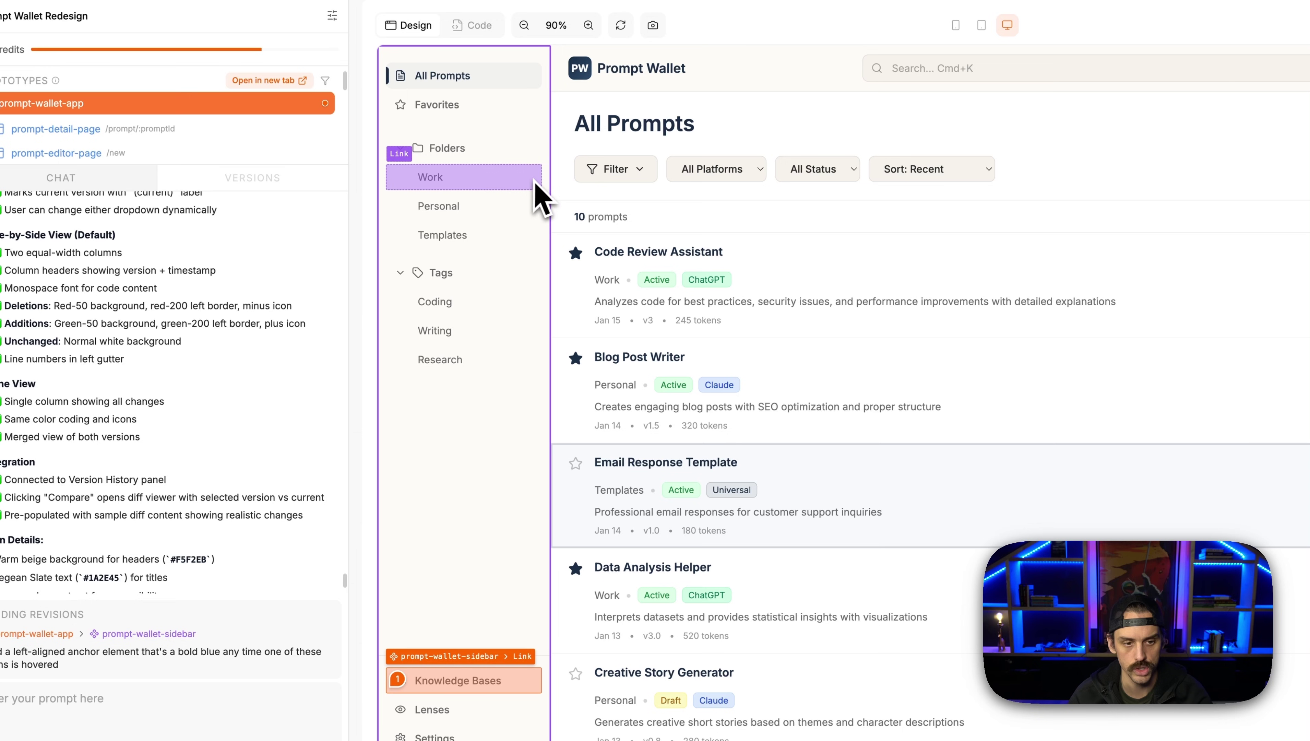
pyautogui.click(545, 198)
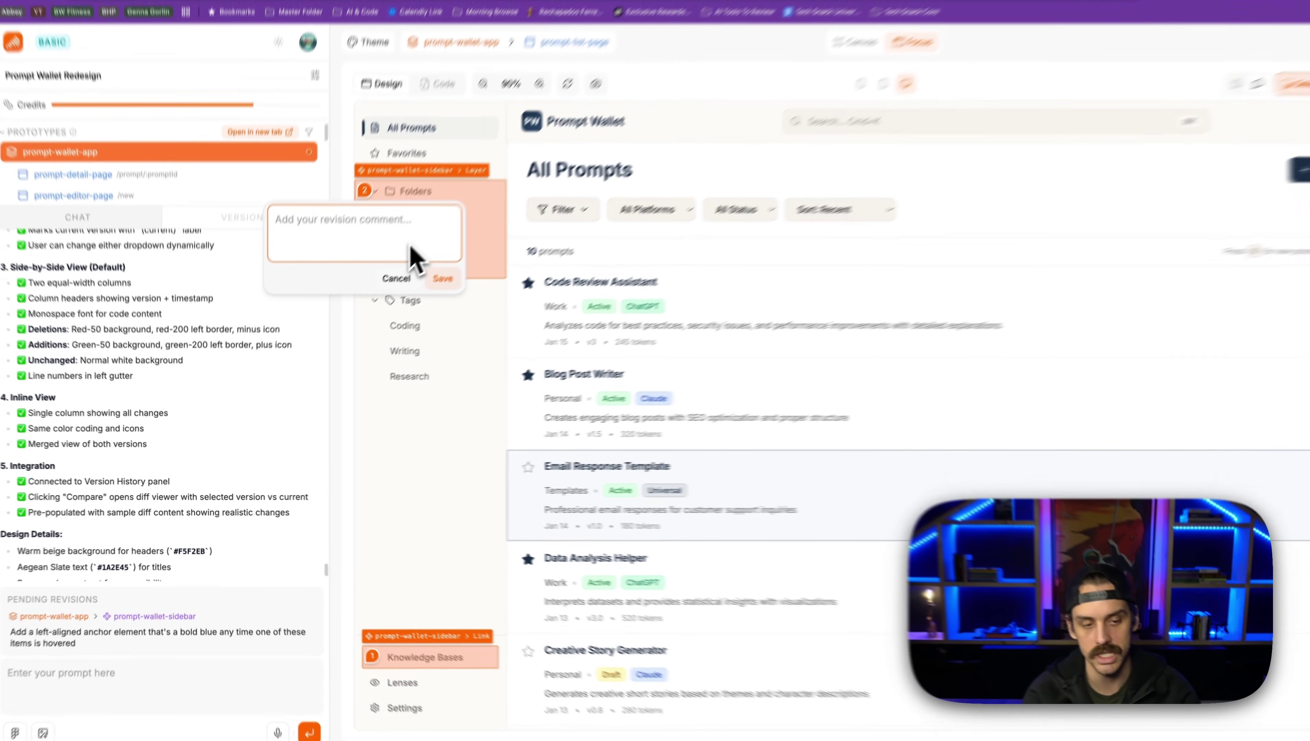
pyautogui.write('make the spacing among list elements more compacted feeling')
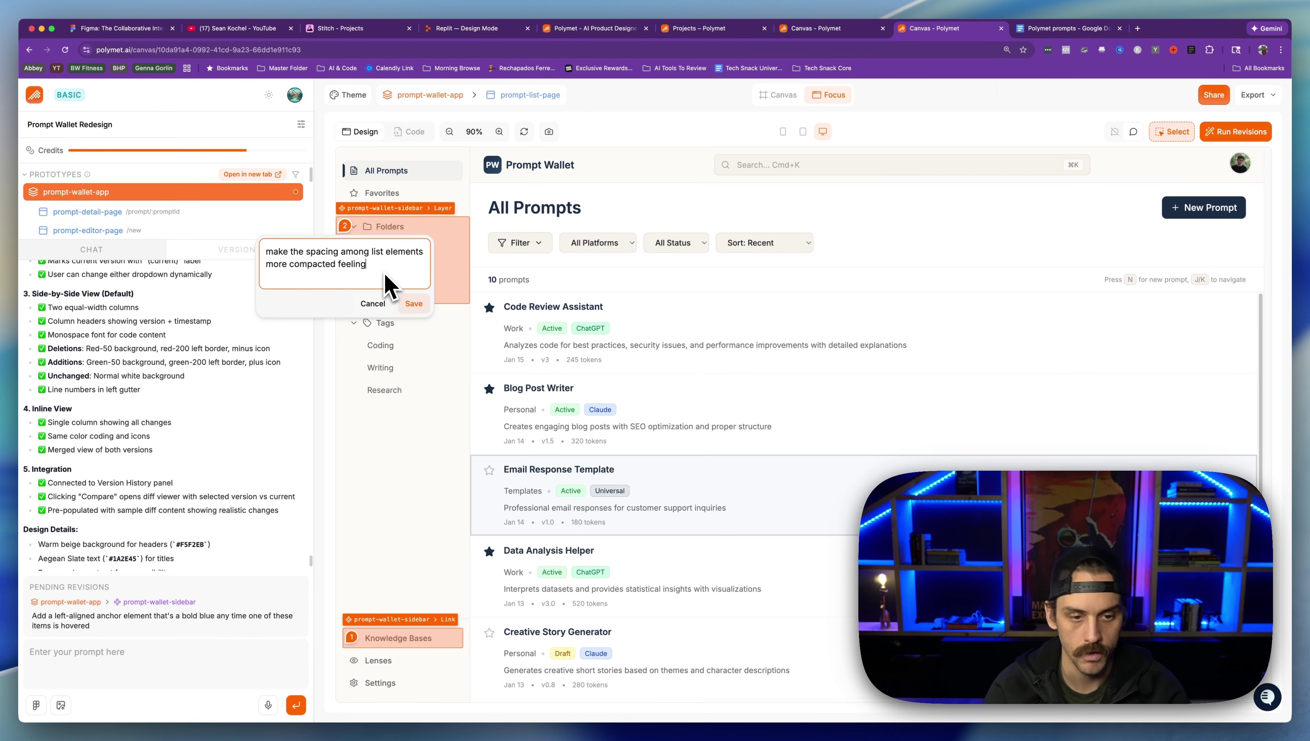
pyautogui.click(413, 304)
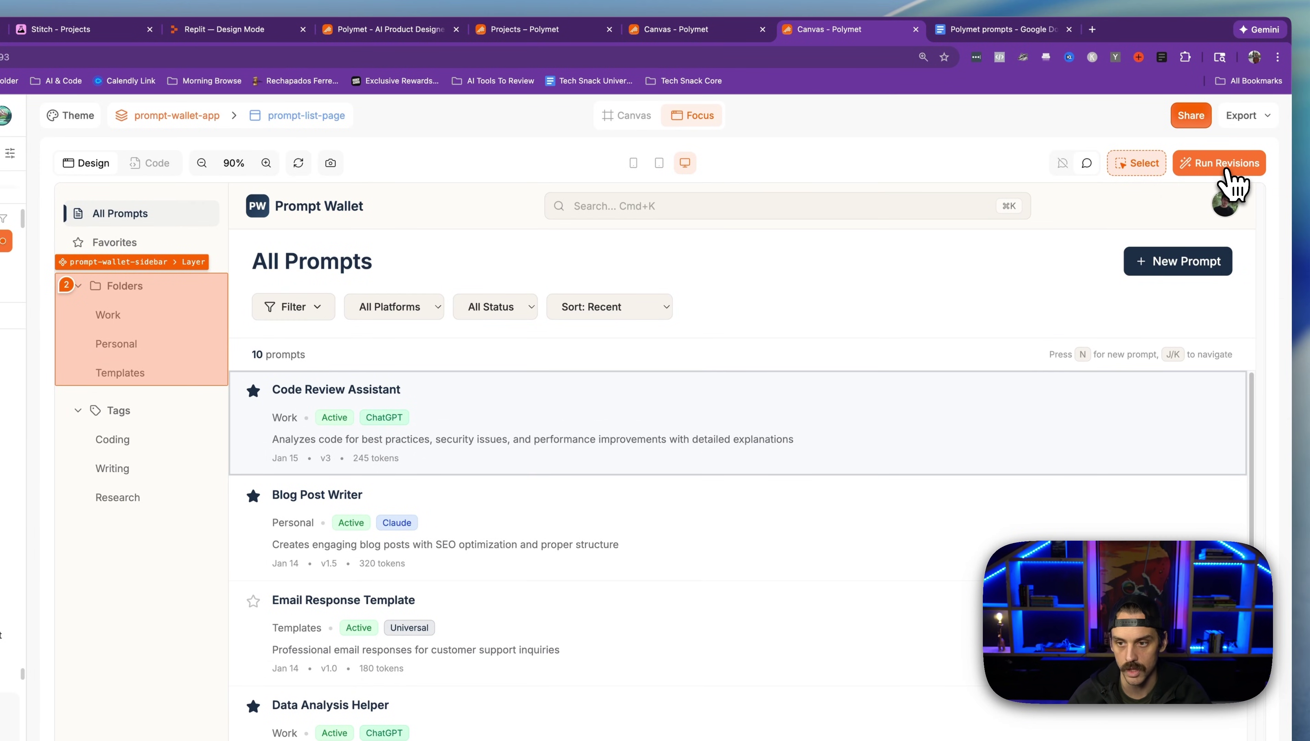
pyautogui.click(1229, 171)
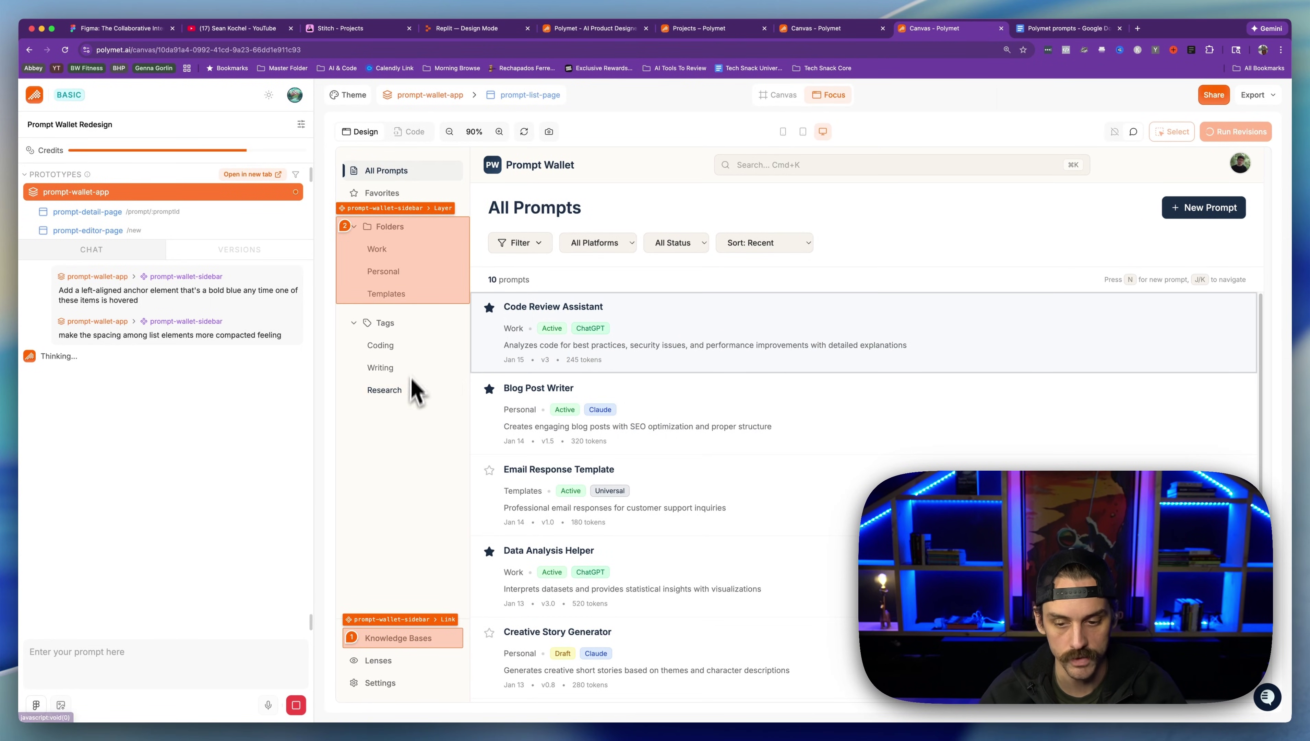
pyautogui.press('super+Tab')
# Step: Scroll the Claude prompt document through sections 21–22, highlighting 'Loading State' in section 21
pyautogui.scroll(-5, 690, 338)
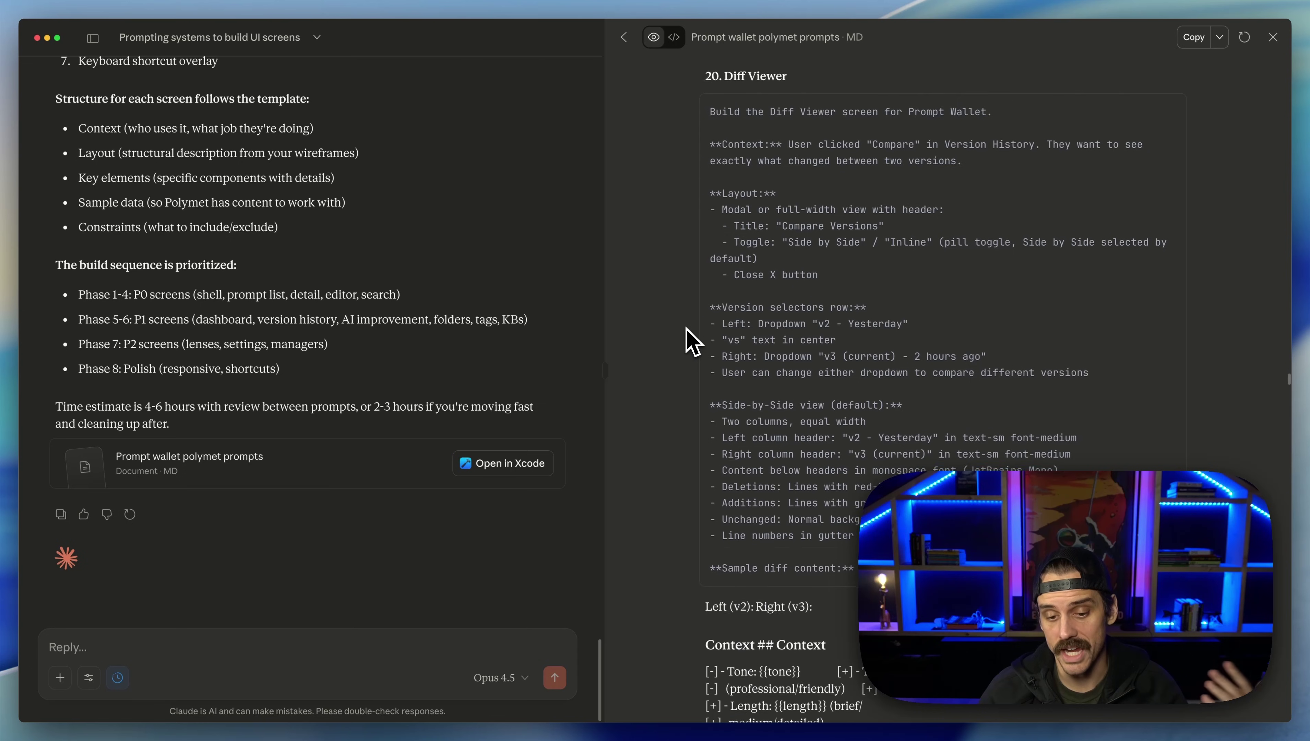
pyautogui.scroll(-8, 687, 329)
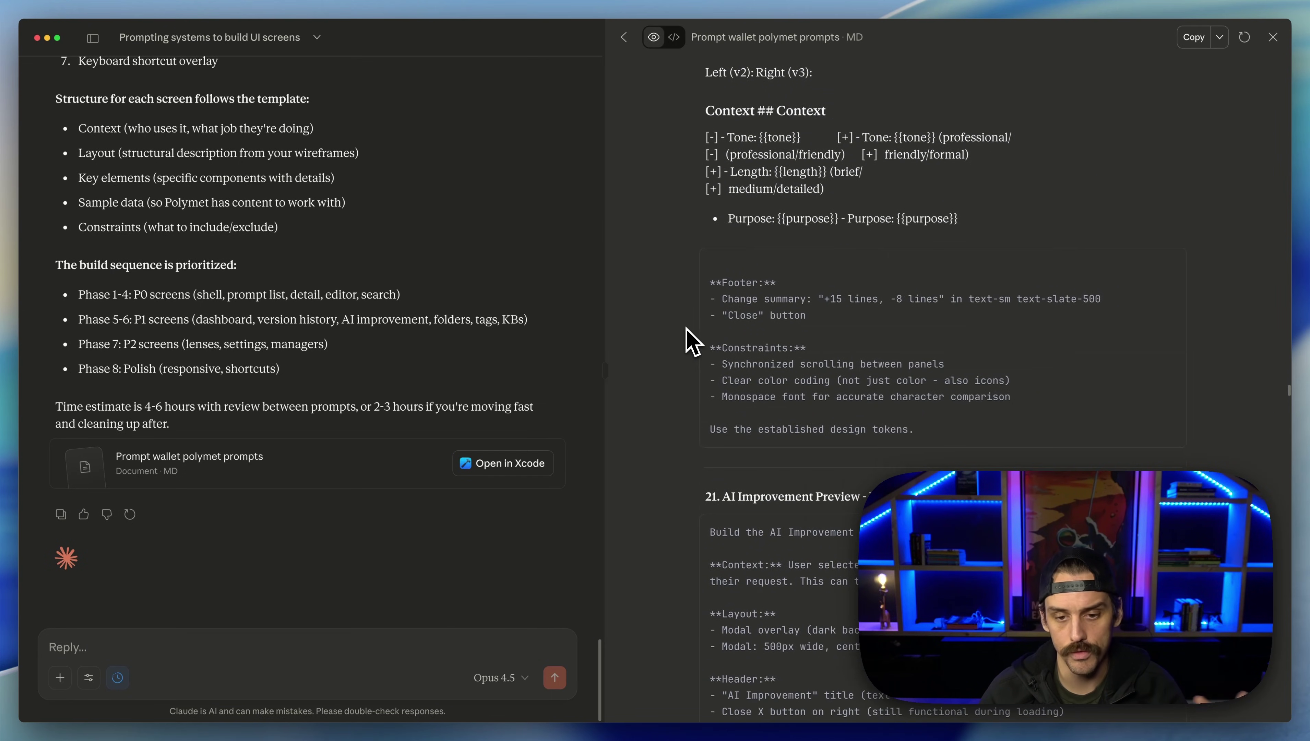
pyautogui.scroll(-6, 689, 340)
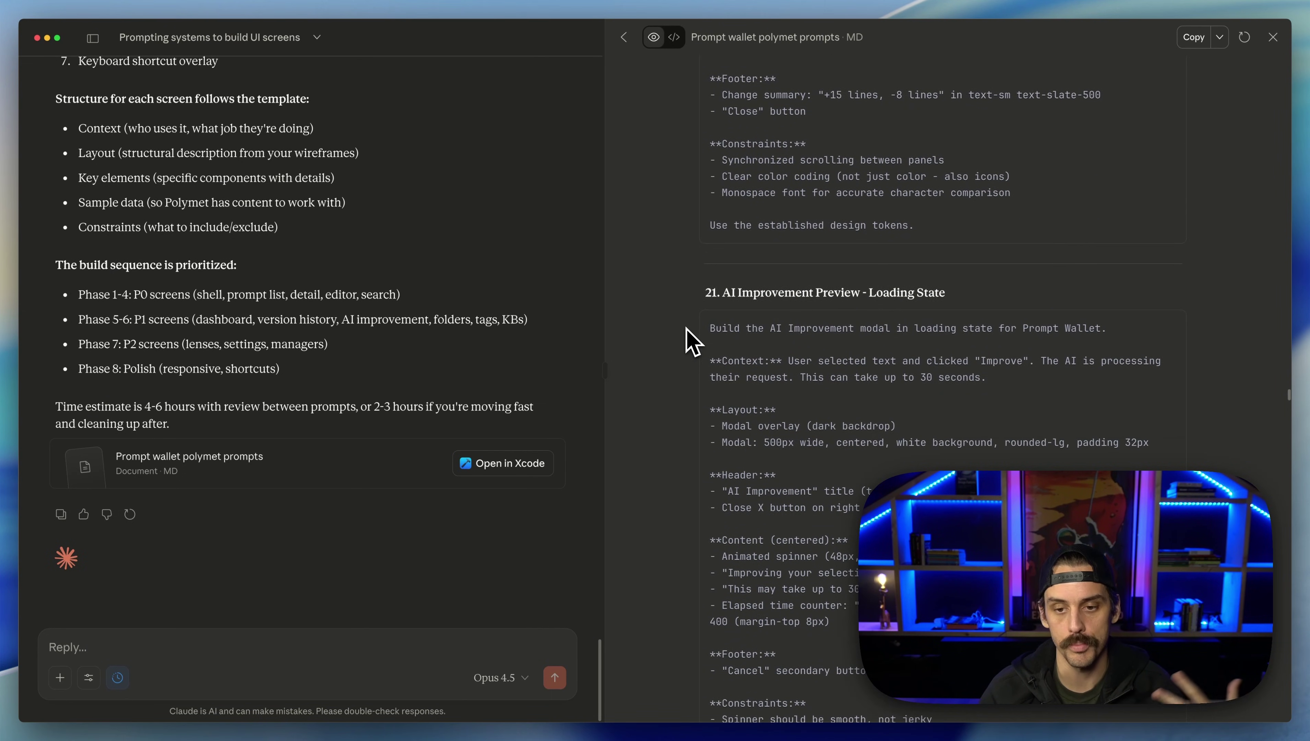
pyautogui.scroll(-3, 690, 340)
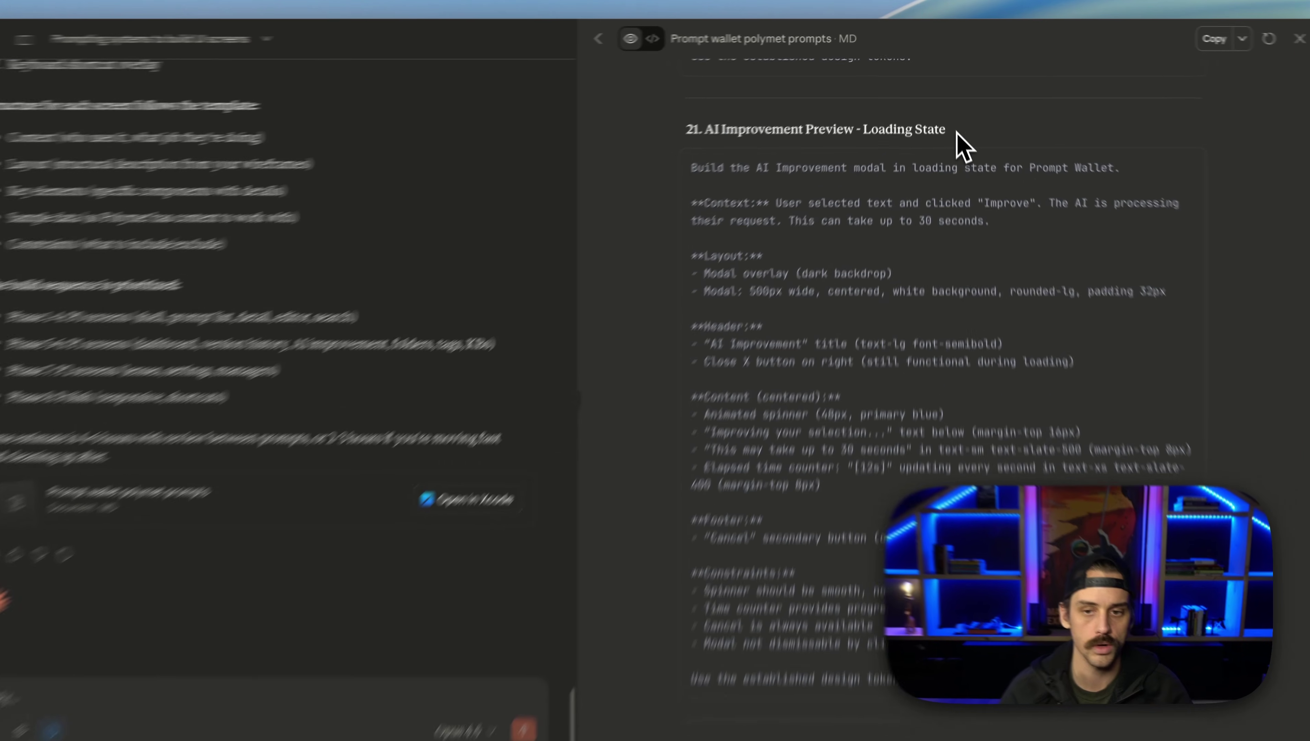
pyautogui.moveTo(955, 123); pyautogui.dragTo(871, 124)
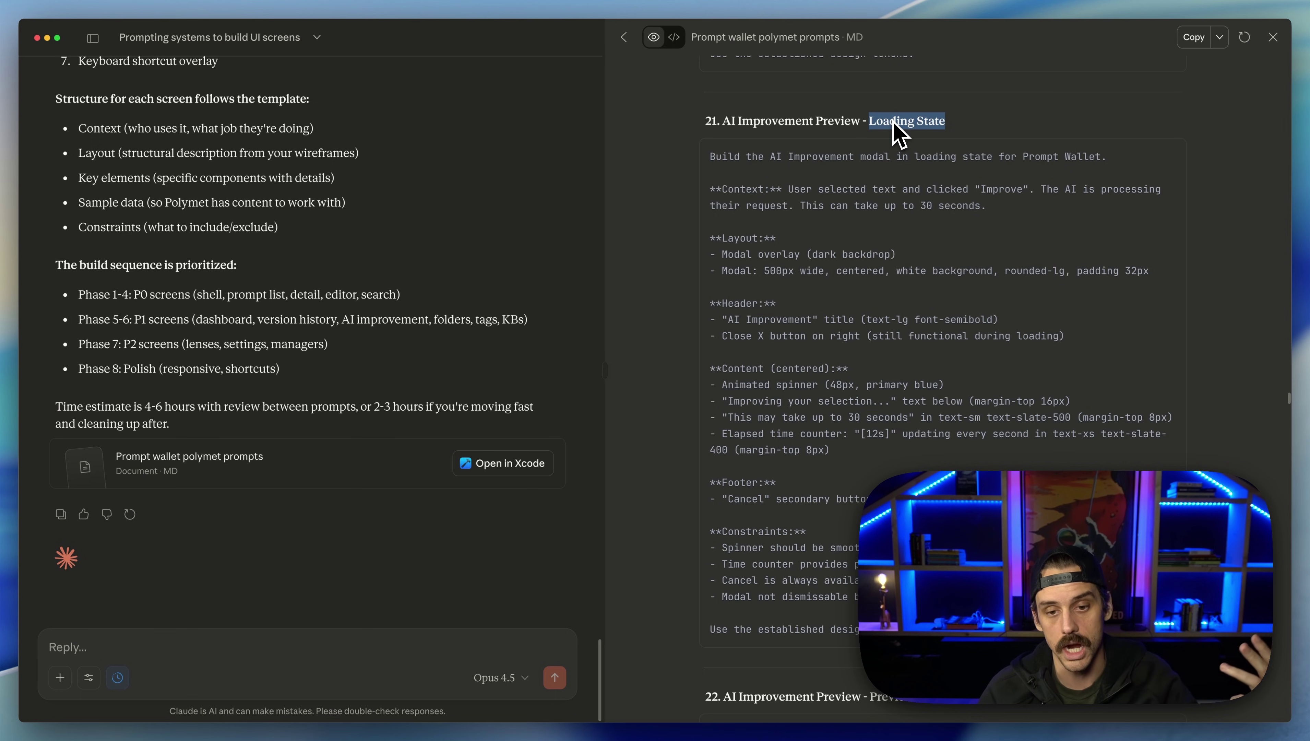
pyautogui.scroll(-1, 861, 244)
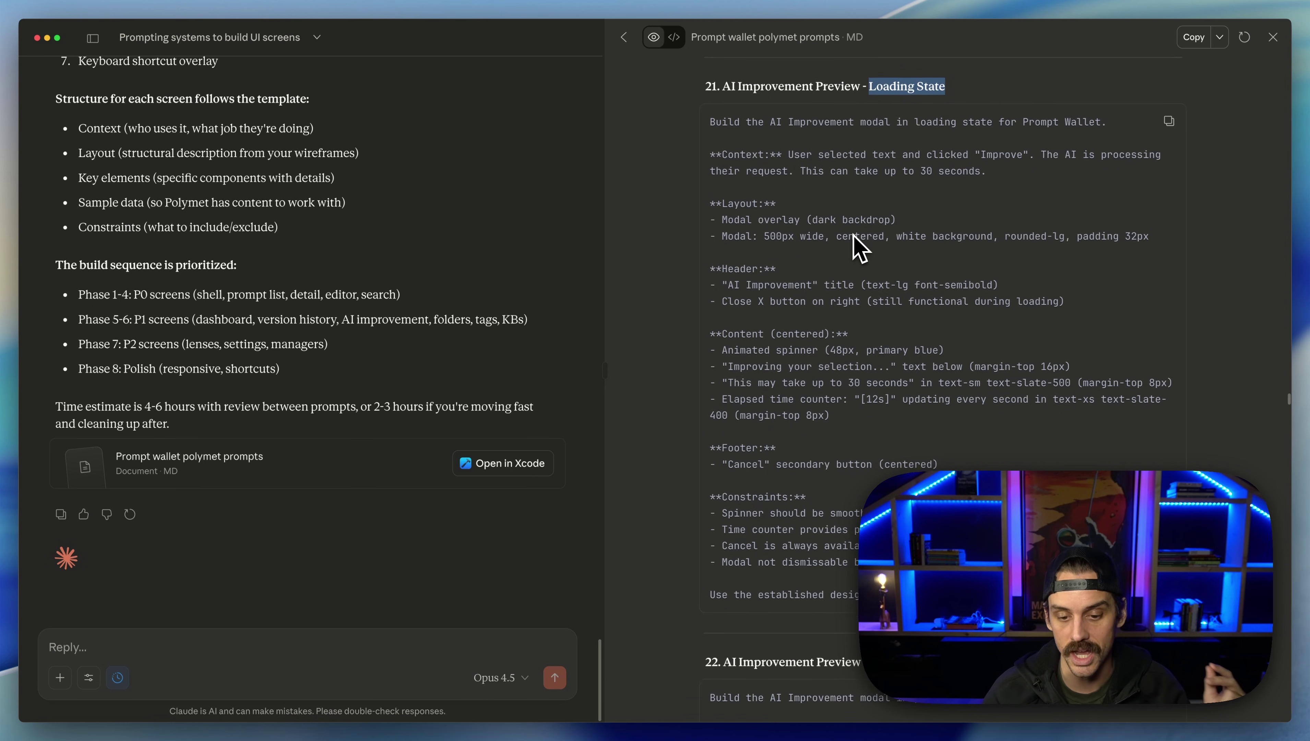
pyautogui.scroll(-2, 859, 248)
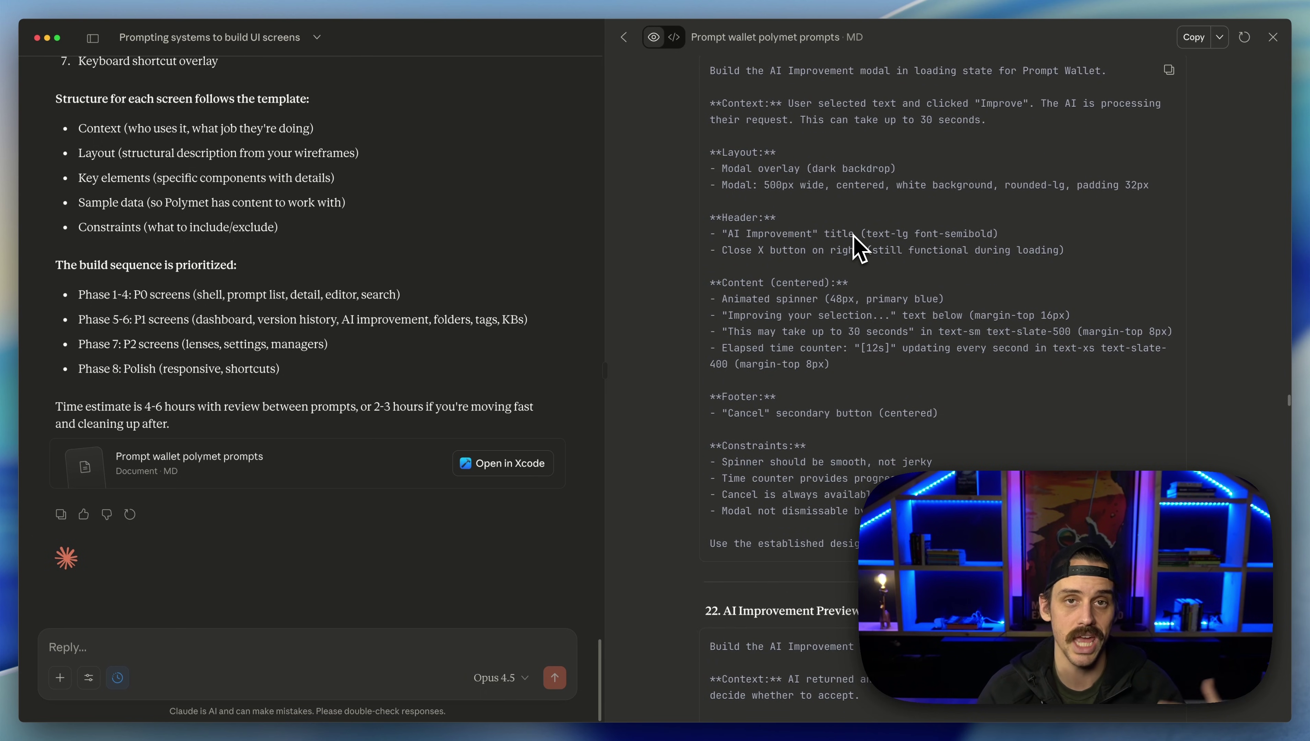
pyautogui.scroll(-3, 855, 243)
pyautogui.scroll(-10, 708, 319)
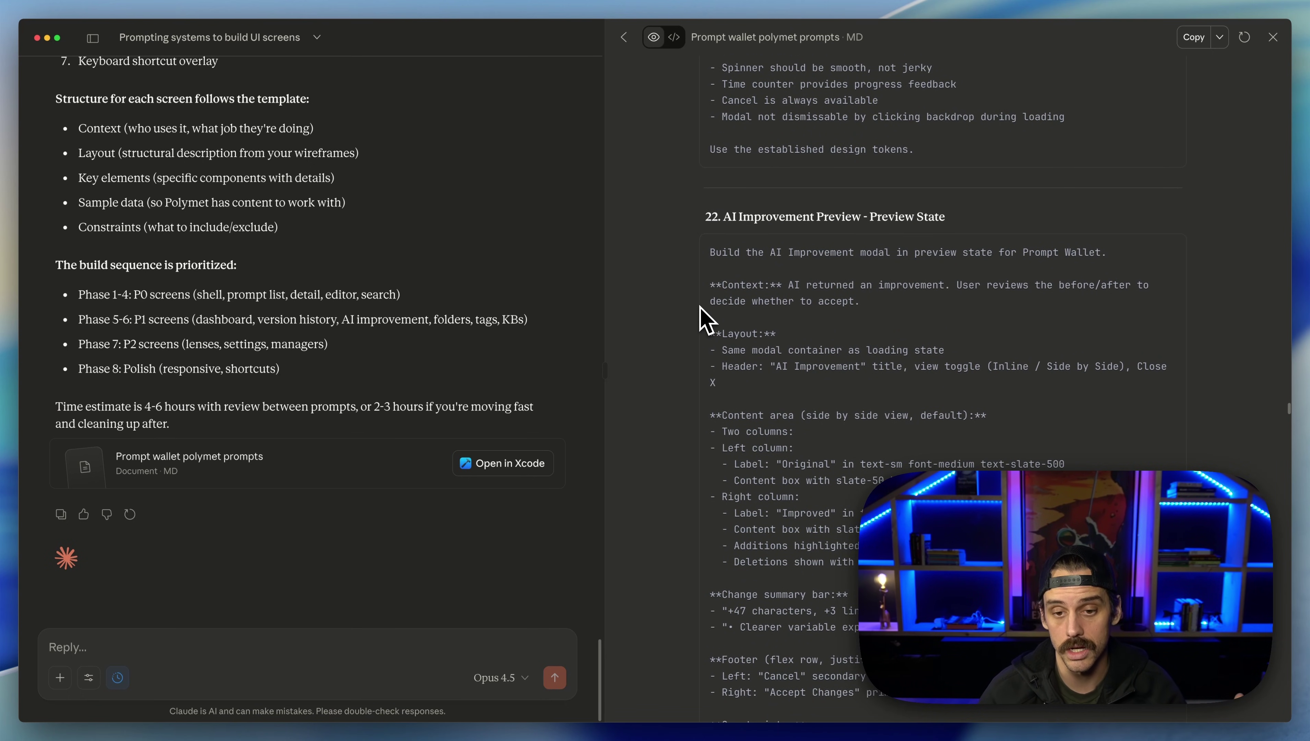
pyautogui.scroll(-15, 704, 319)
pyautogui.scroll(-5, 705, 318)
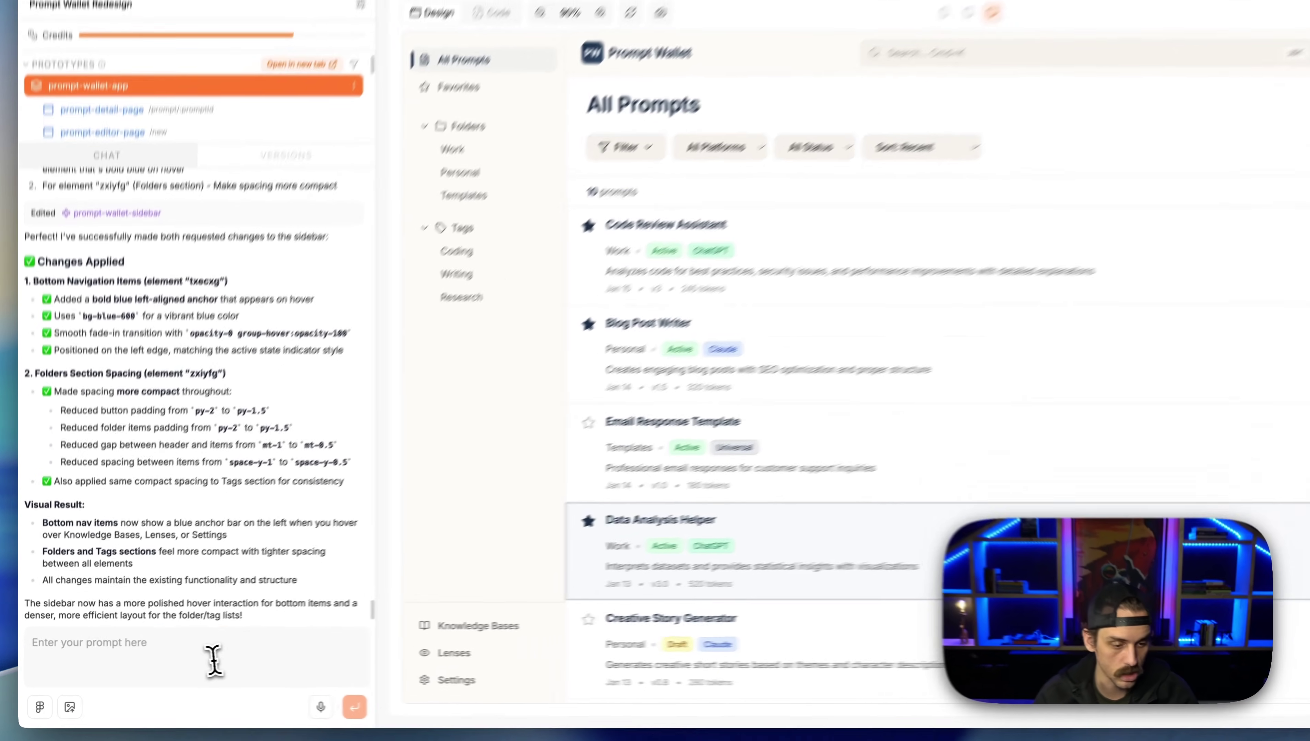
# Step: Send the Knowledge Base List screen prompt, then open the Code Review Assistant edit form
pyautogui.hotkey('ctrl', 'v')
pyautogui.click(355, 707)
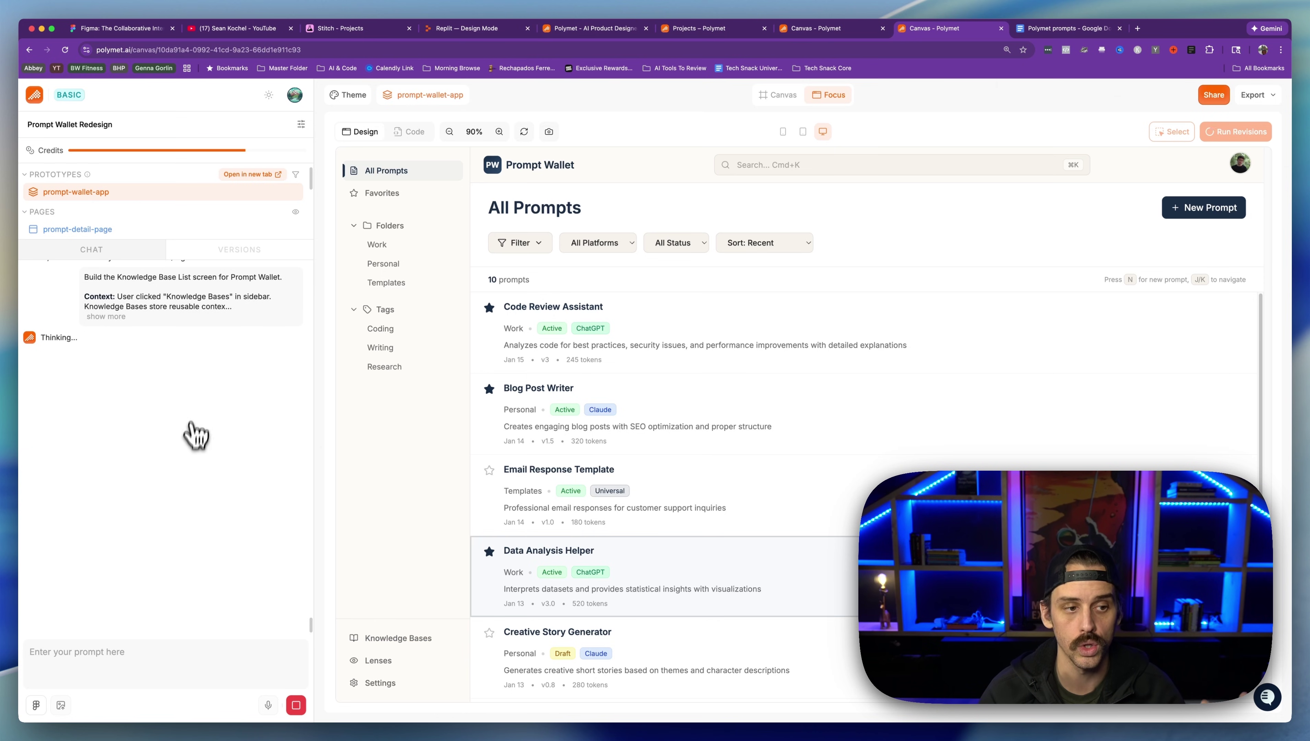
pyautogui.click(143, 194)
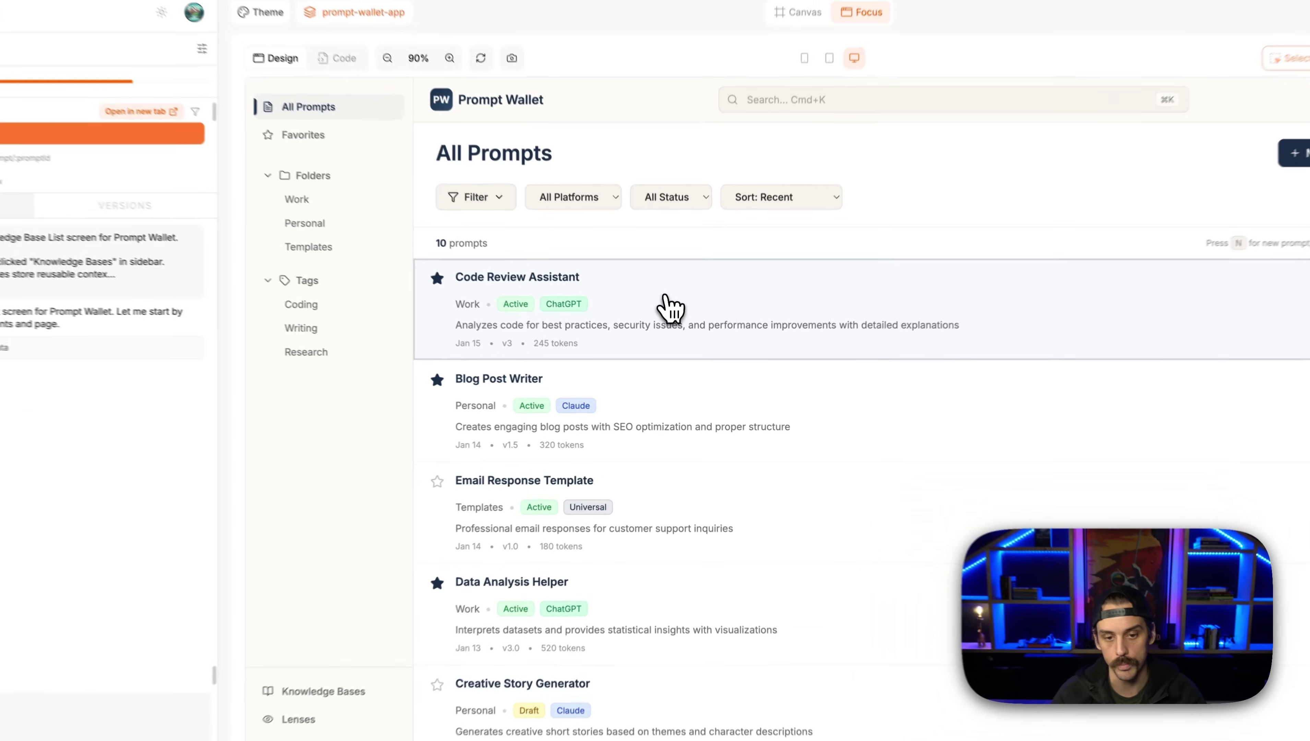
pyautogui.click(670, 309)
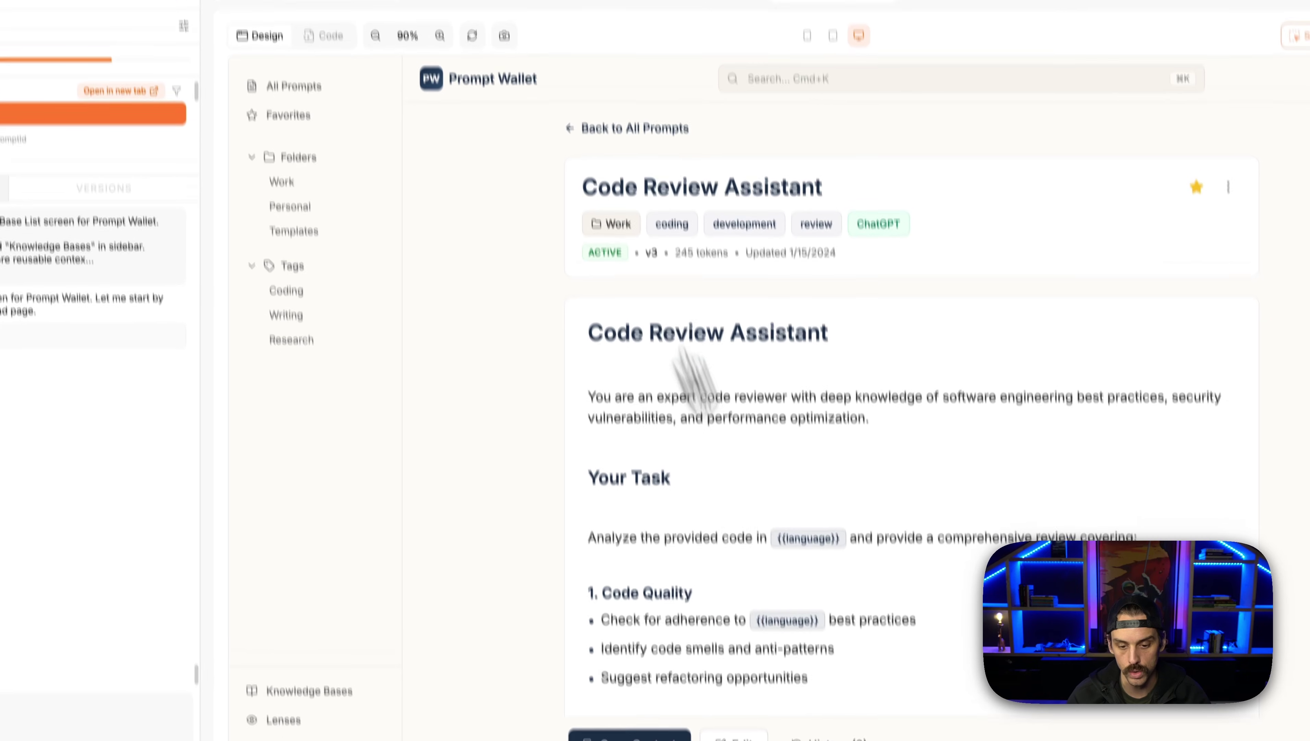
pyautogui.click(732, 736)
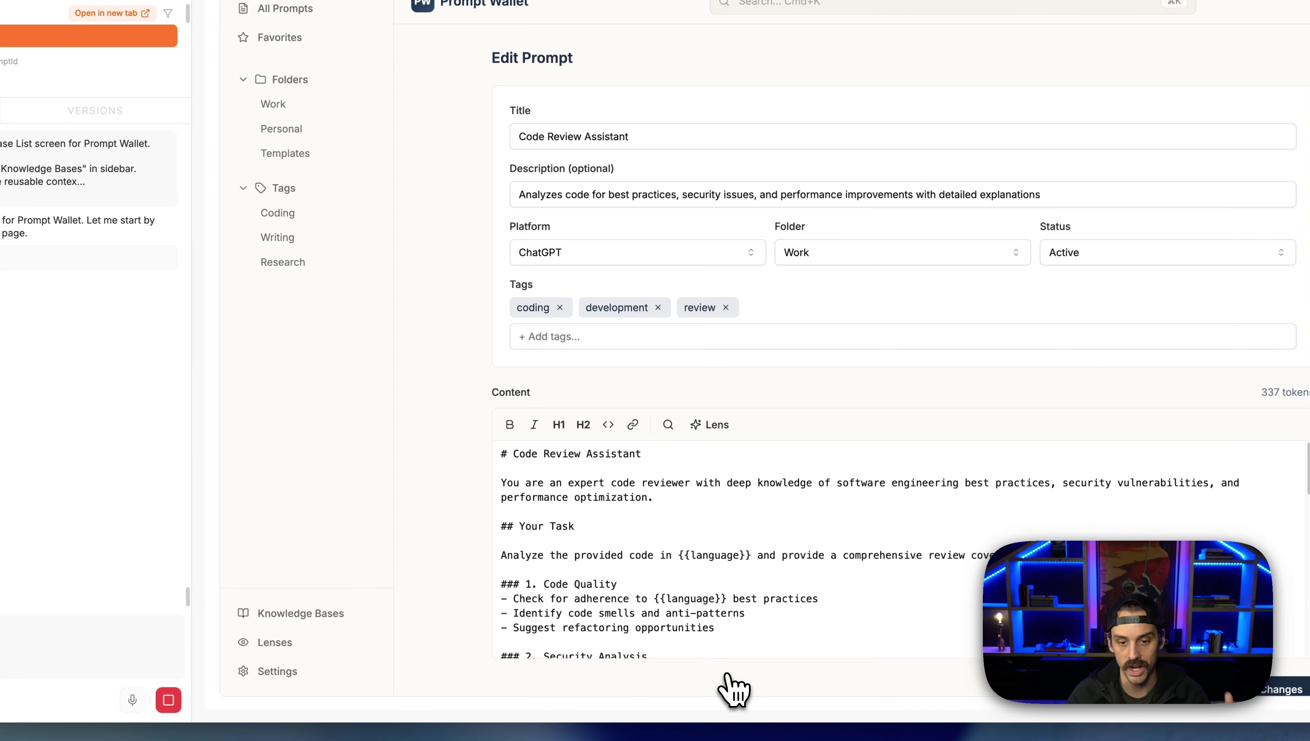
pyautogui.scroll(-5, 586, 415)
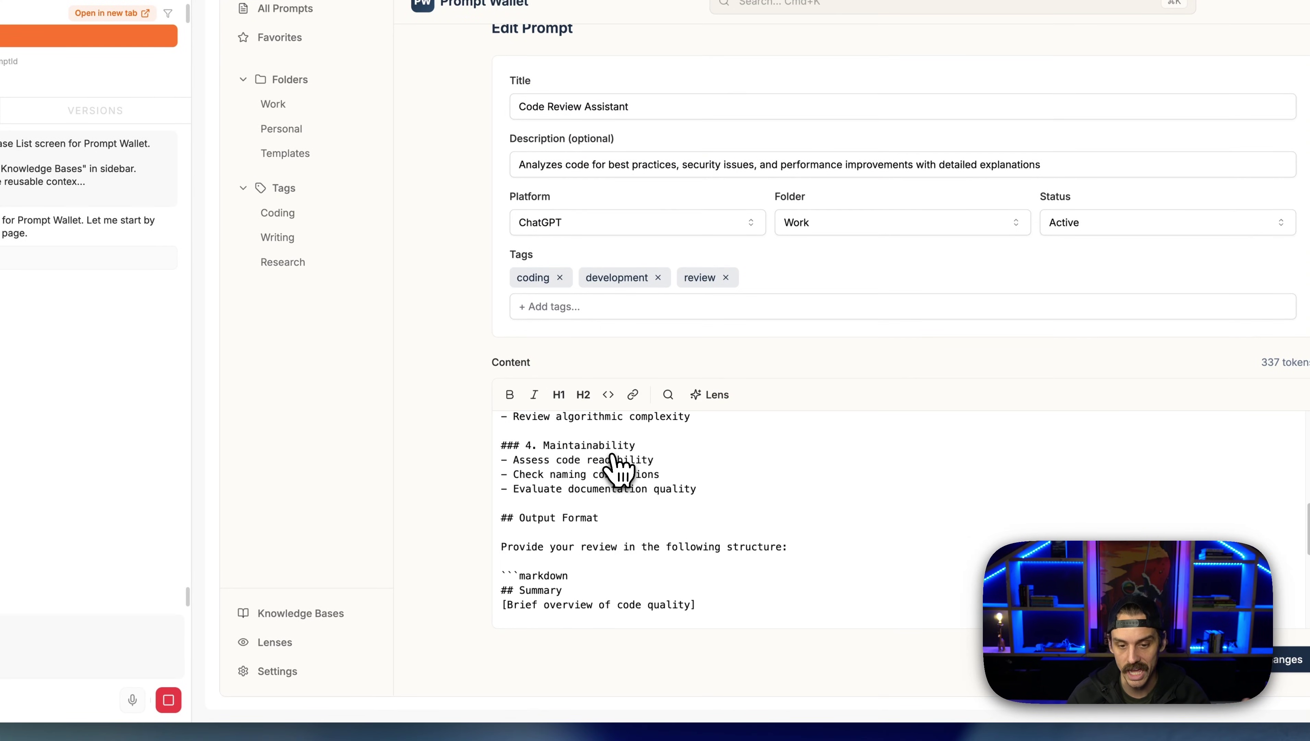
pyautogui.scroll(10, 696, 542)
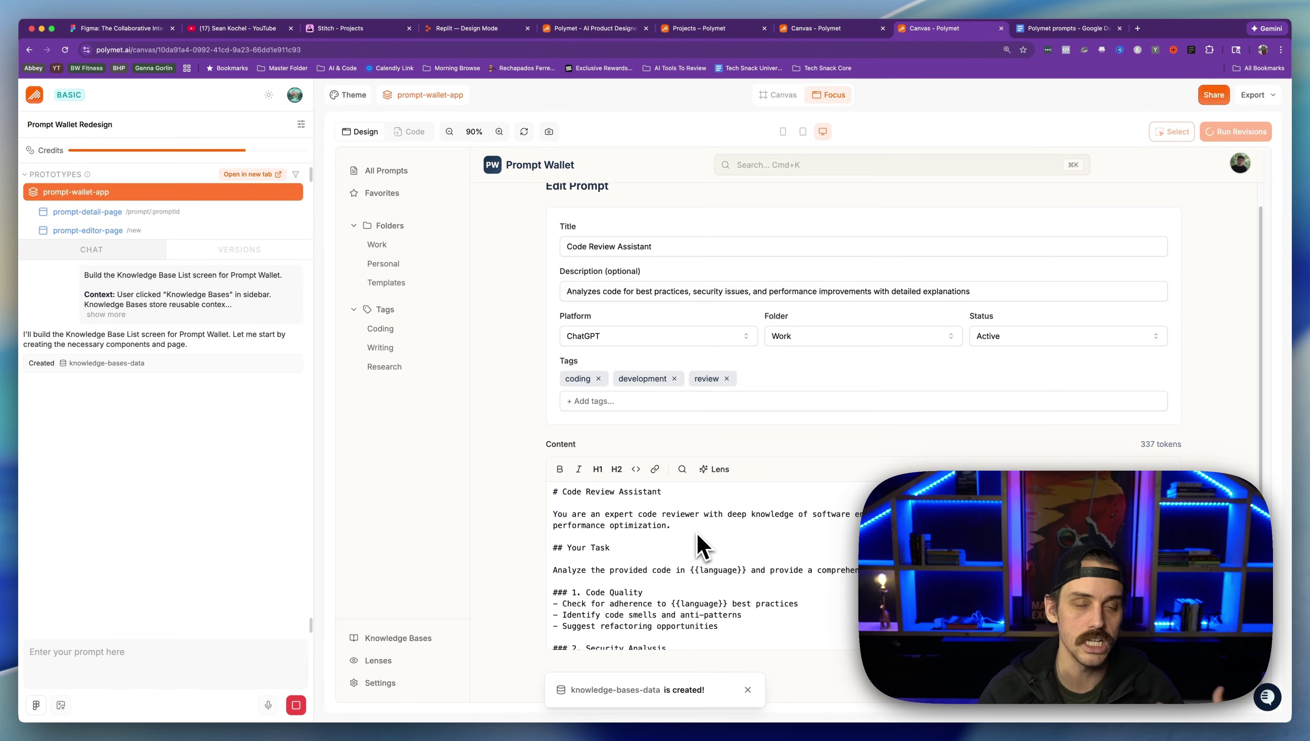
pyautogui.scroll(1, 535, 446)
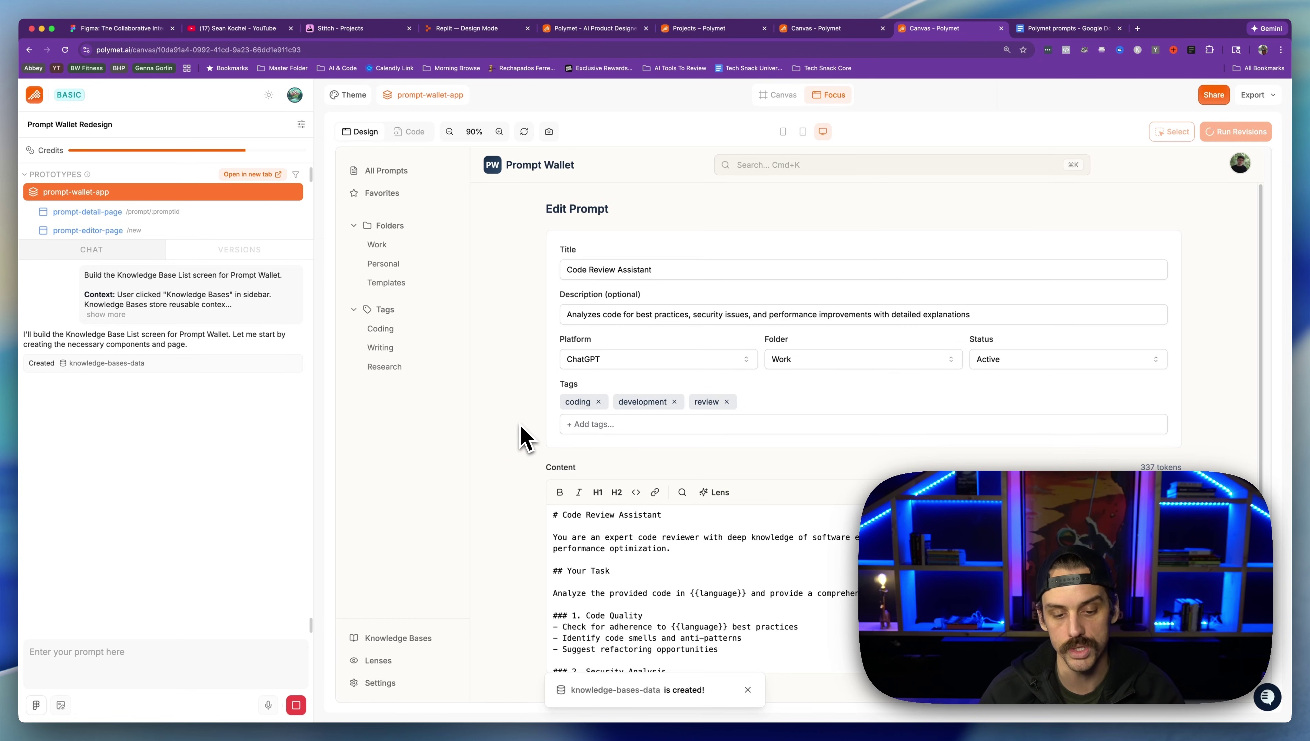